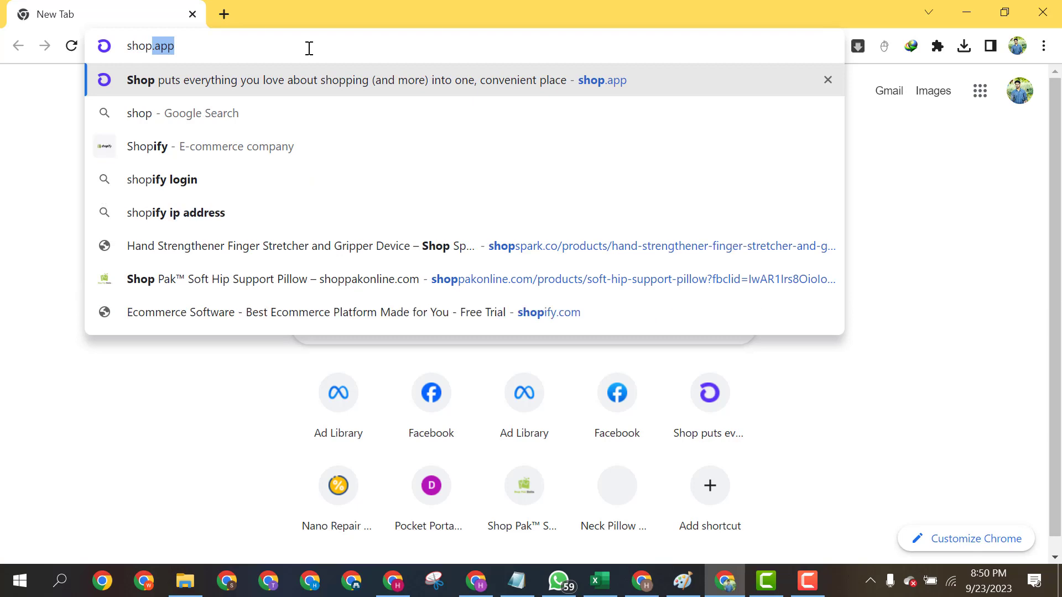
# Search the web for "shopify", open the Shopify website and start a free trial.
pyautogui.write('ify')
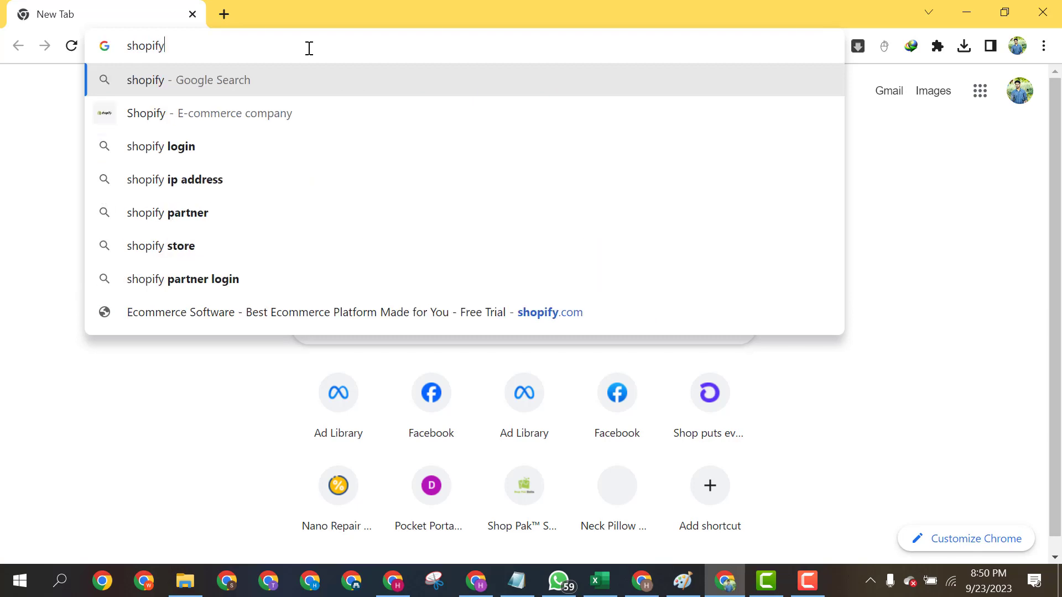
pyautogui.press('Return')
pyautogui.scroll(-4, 258, 268)
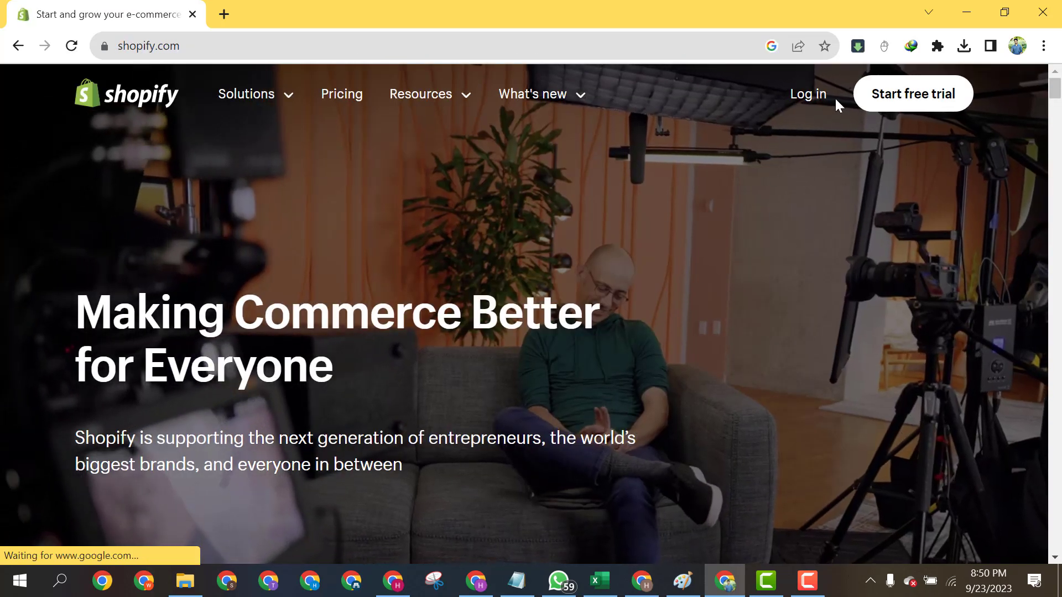
pyautogui.click(875, 111)
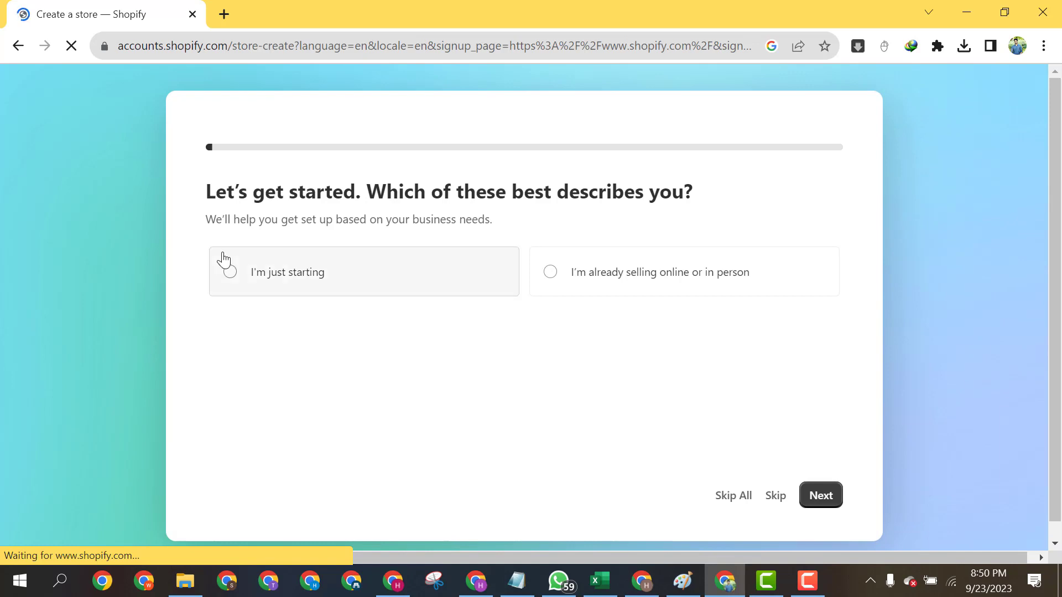
# Choose "I'm just starting", skip all remaining setup questions, and confirm Pakistan as the business location.
pyautogui.click(221, 261)
pyautogui.click(722, 496)
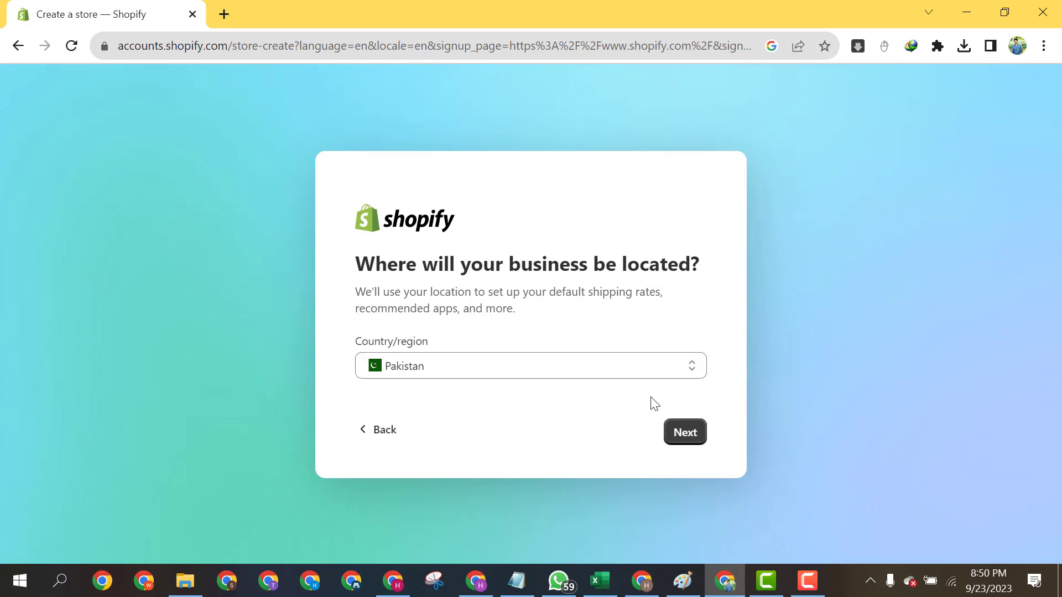
pyautogui.click(522, 377)
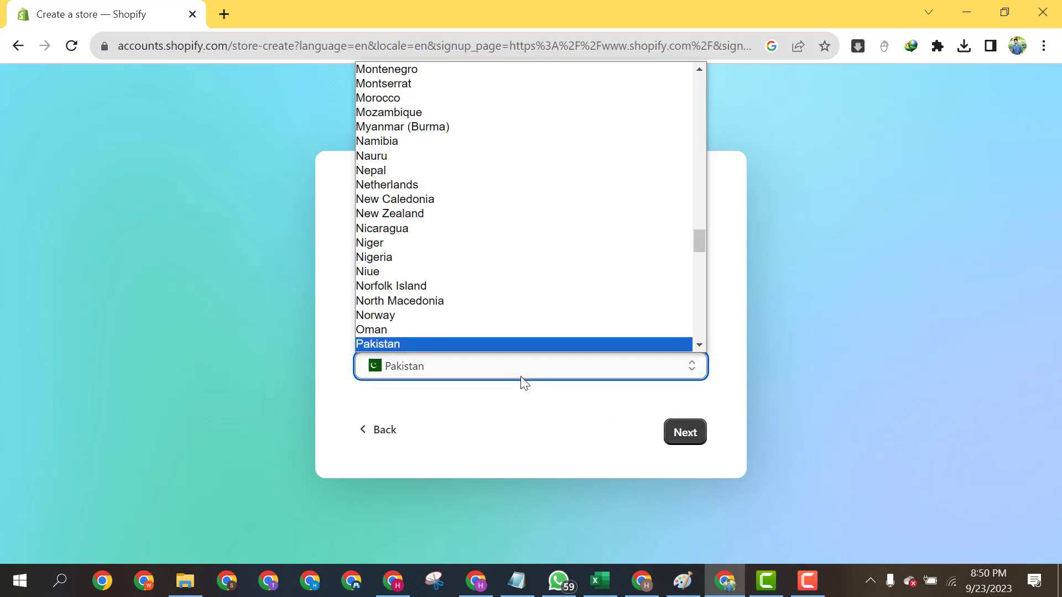
pyautogui.click(522, 394)
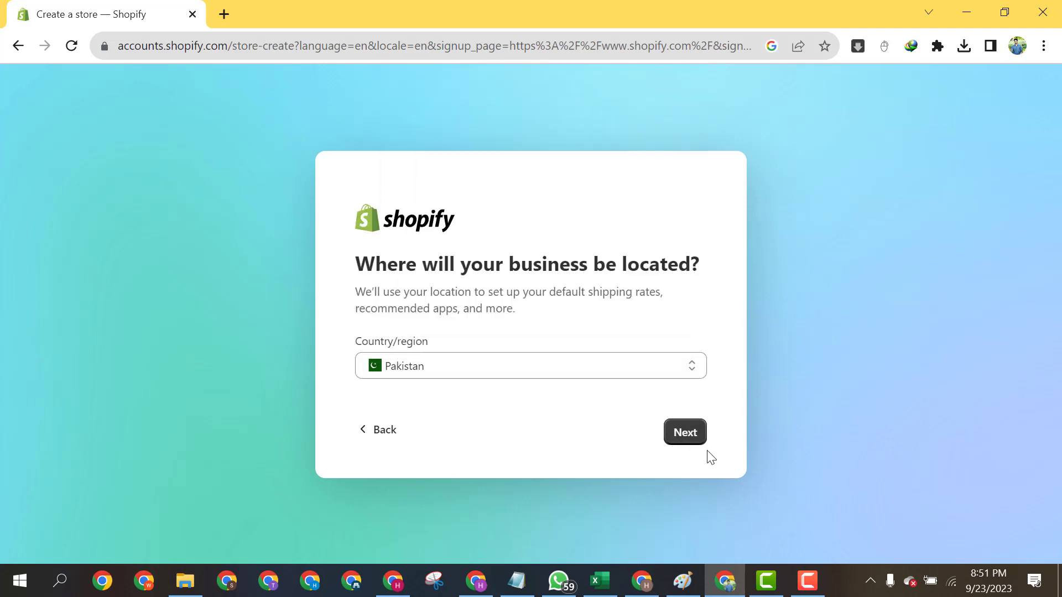
pyautogui.click(679, 440)
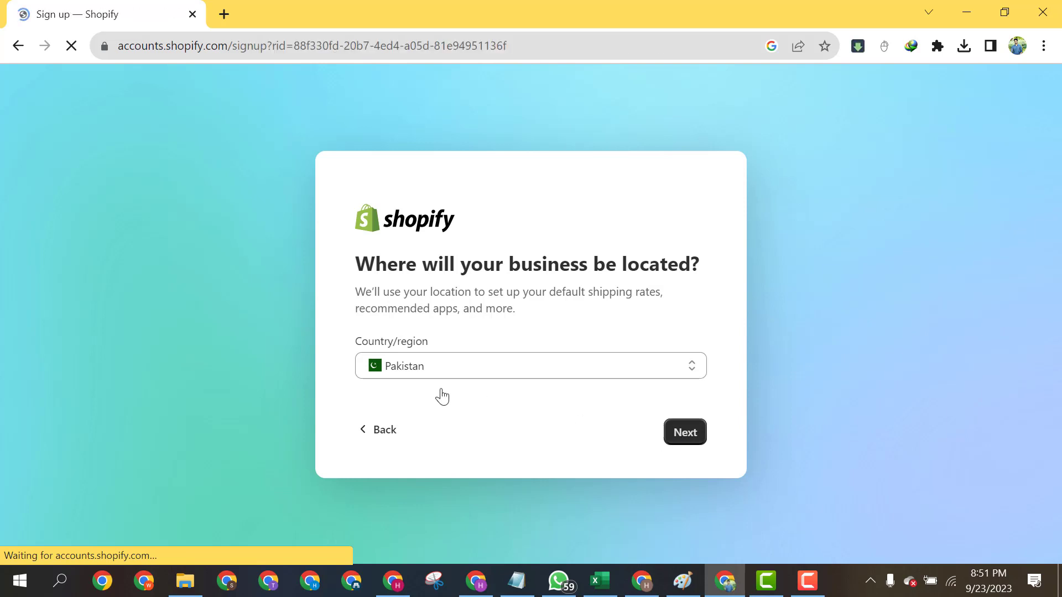
# Sign up for the store with the existing Google account and continue to the store admin.
pyautogui.scroll(-1, 520, 348)
pyautogui.click(509, 378)
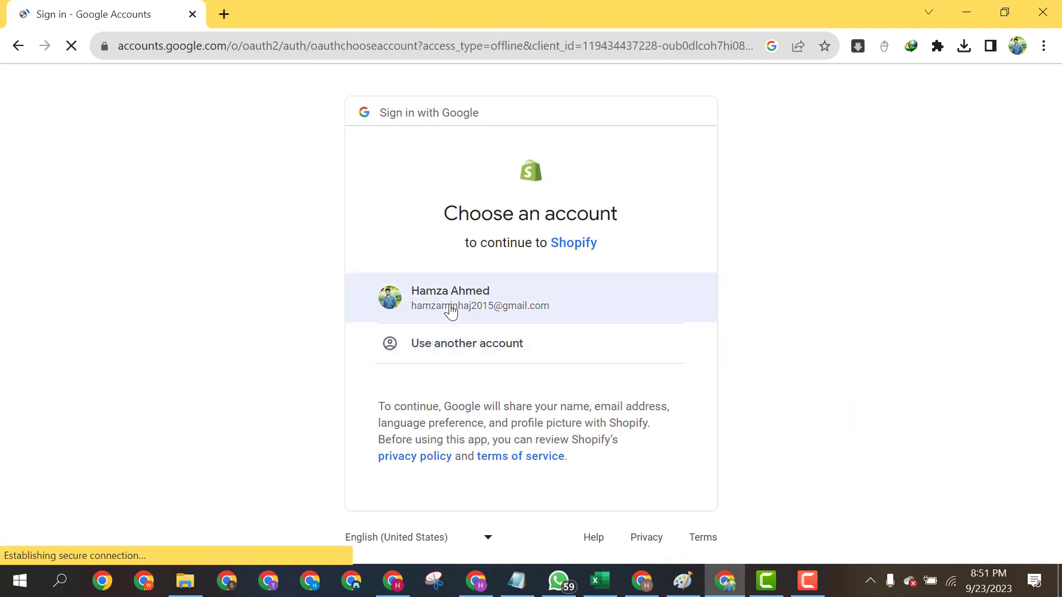
pyautogui.click(450, 310)
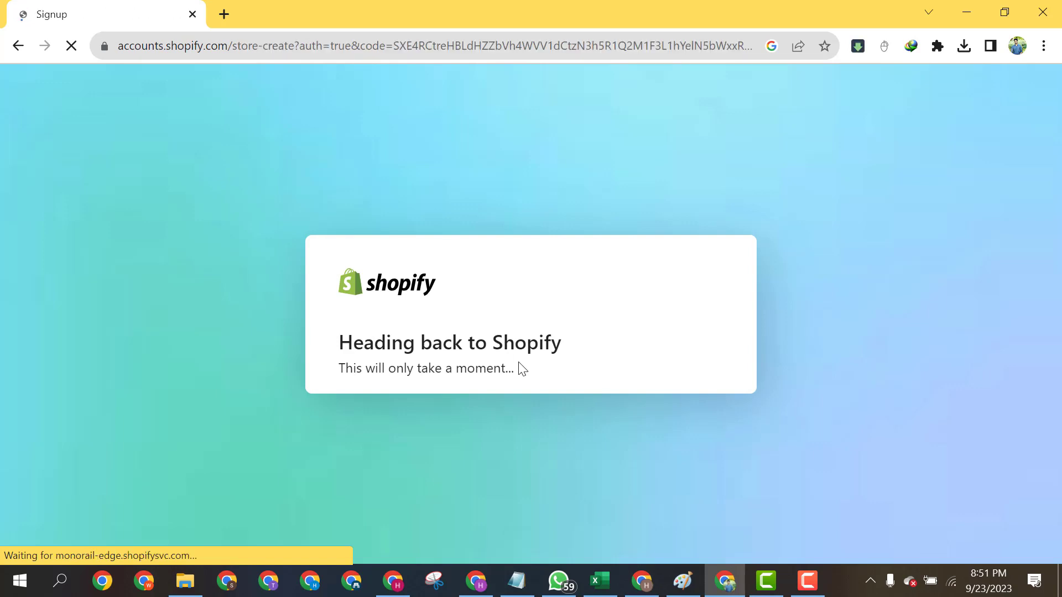
pyautogui.scroll(-2, 478, 393)
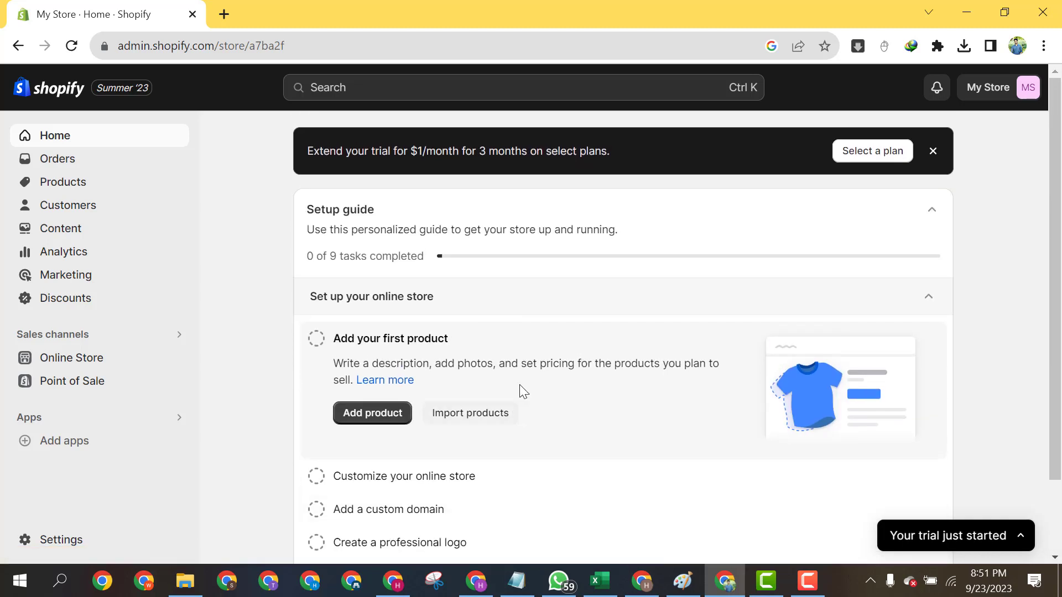
# Look through the store's Orders, Products, Gift cards, Customers and Content sections.
pyautogui.click(68, 161)
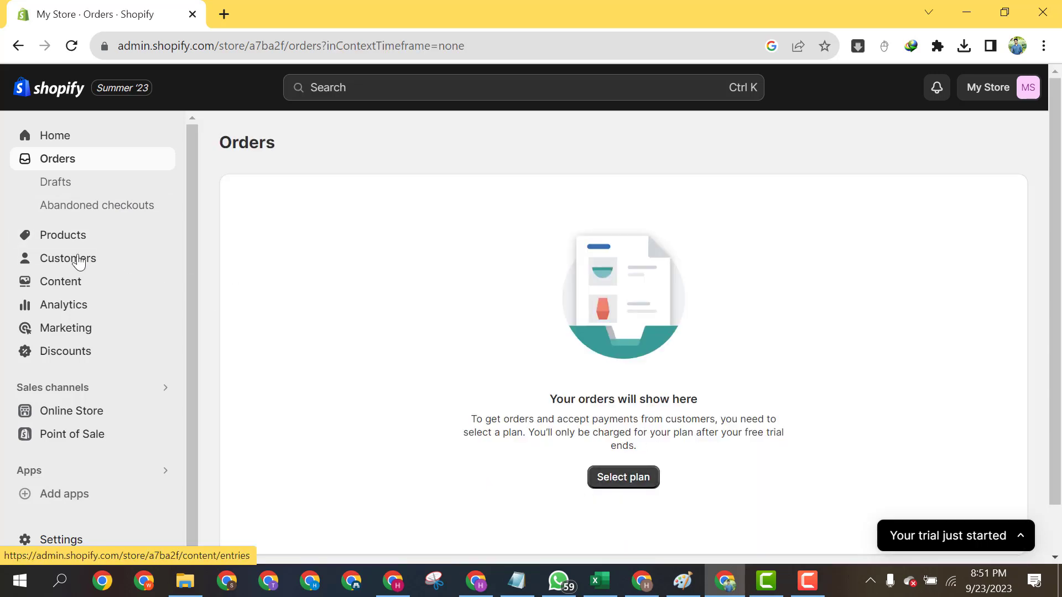
pyautogui.click(30, 235)
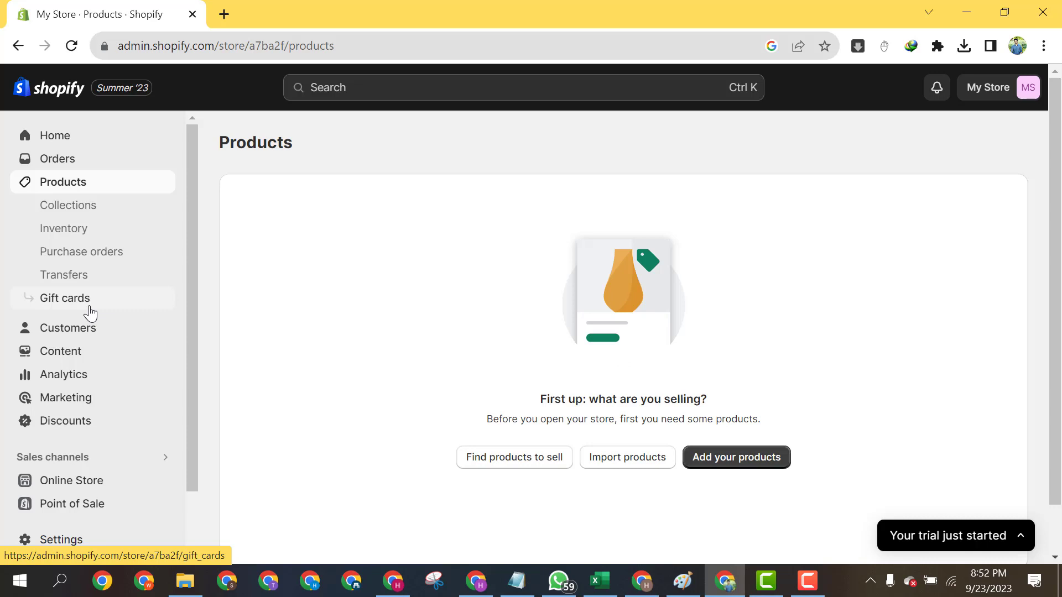
pyautogui.click(90, 313)
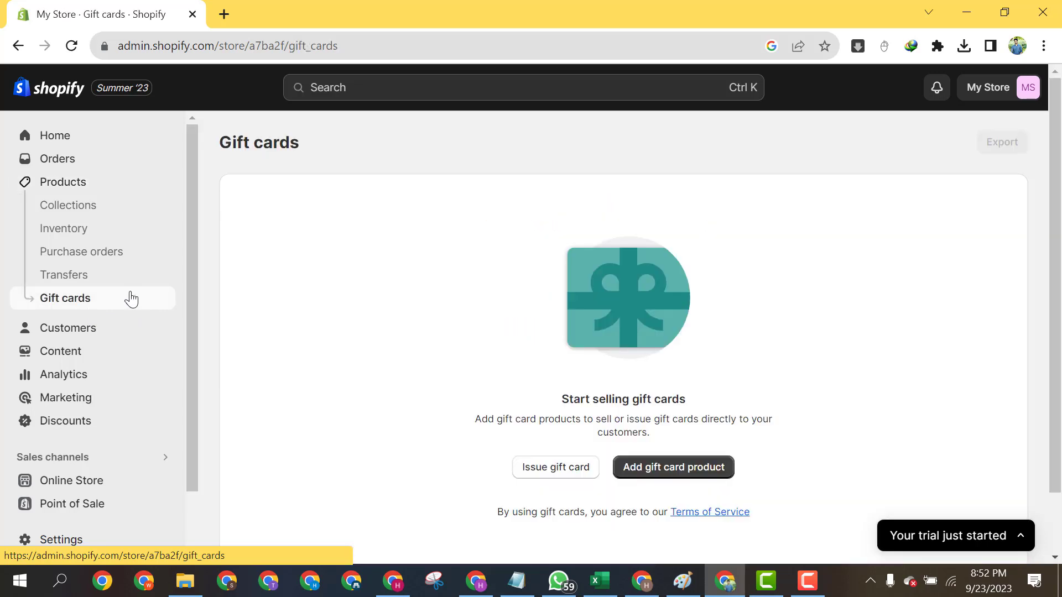
pyautogui.click(87, 334)
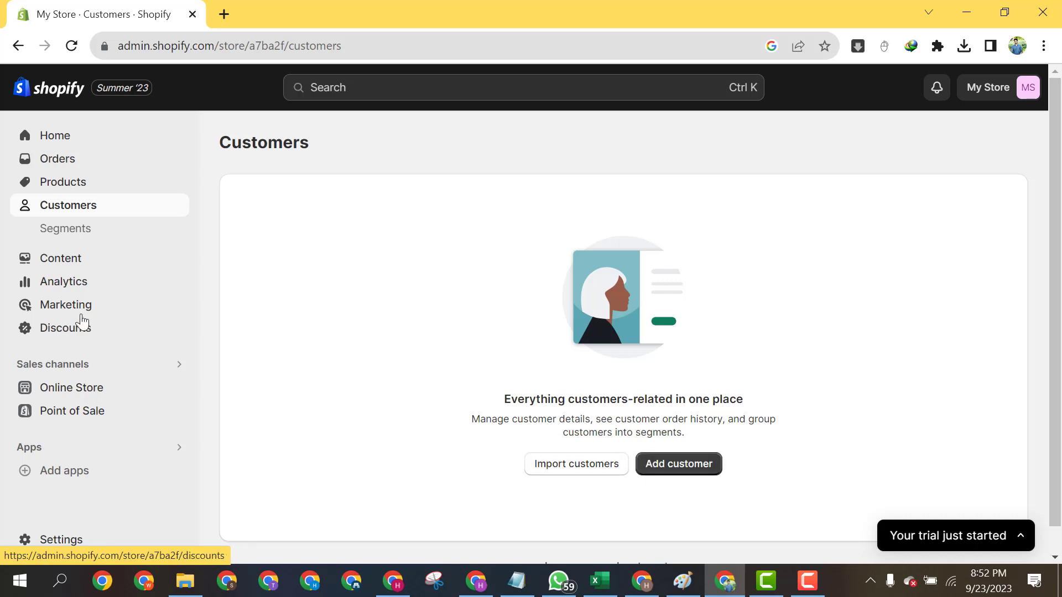
pyautogui.click(80, 261)
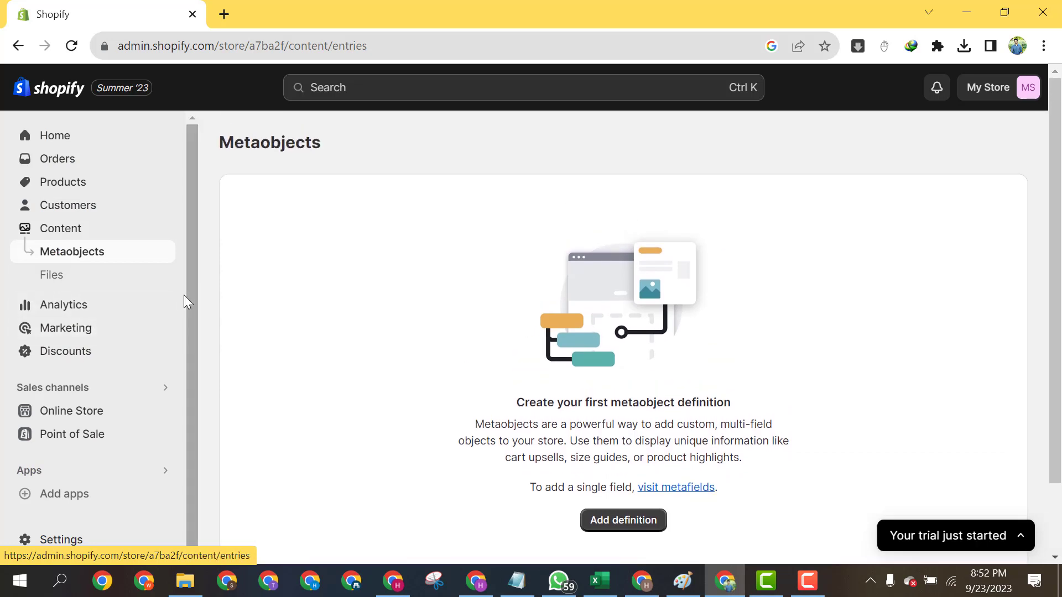
# Examine the sales, sessions and conversion reports on the store's Analytics dashboard.
pyautogui.click(92, 306)
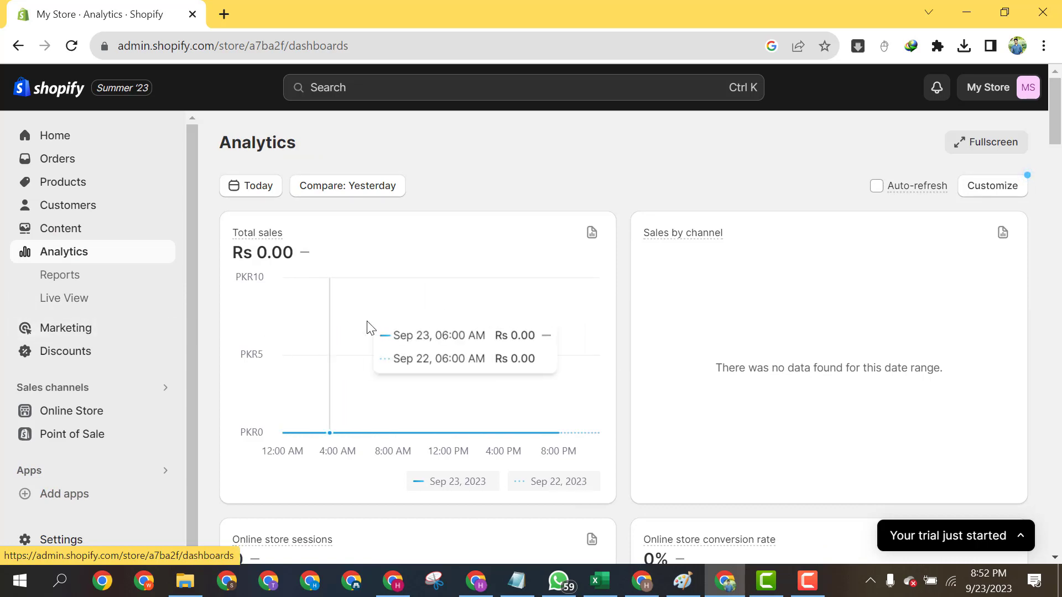
pyautogui.scroll(-2, 474, 418)
pyautogui.scroll(-6, 475, 418)
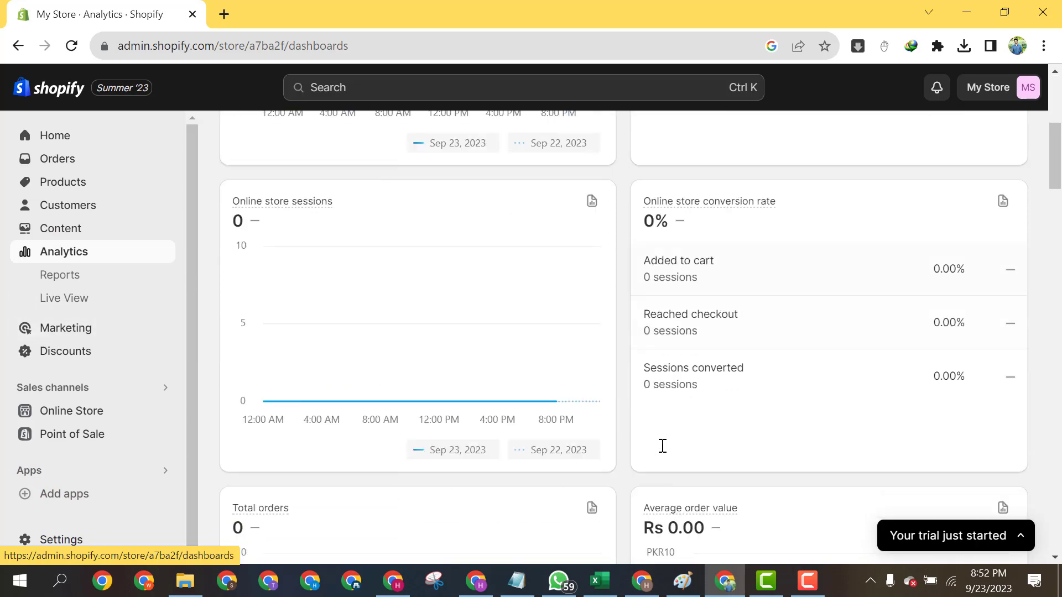
pyautogui.scroll(8, 398, 351)
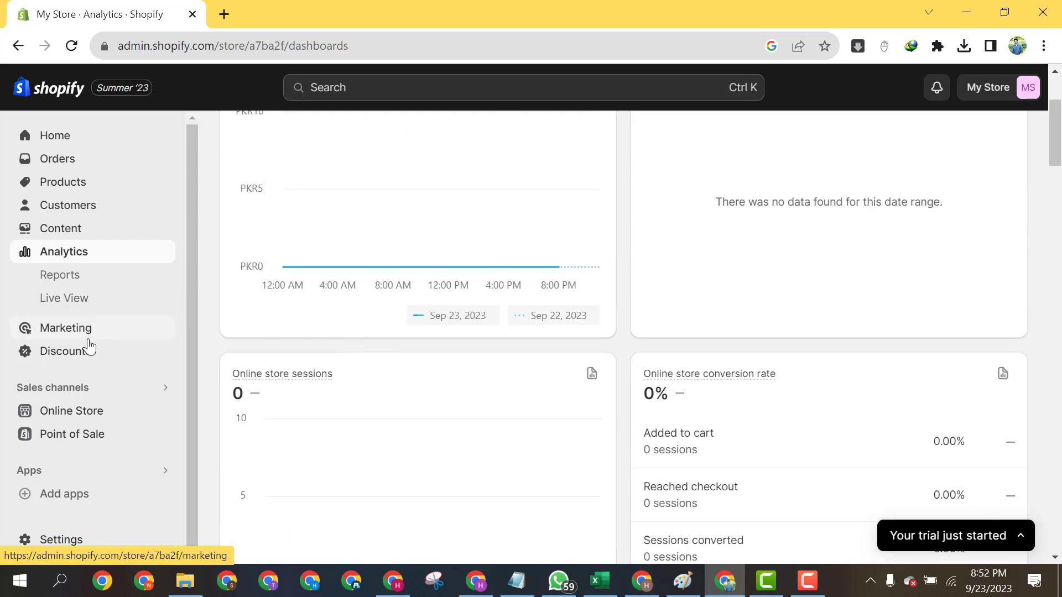
pyautogui.scroll(-1, 88, 348)
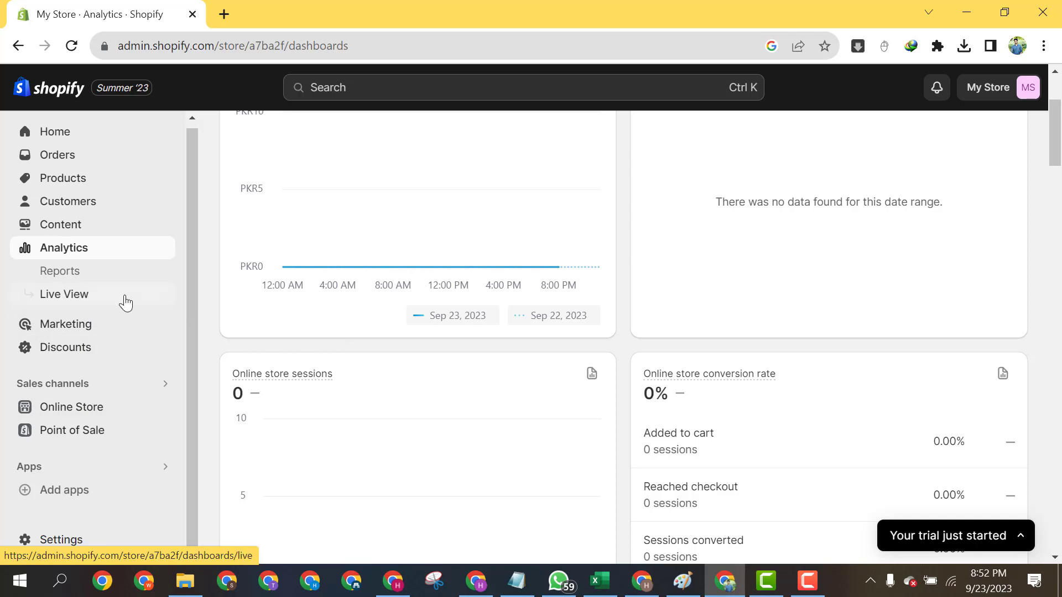
pyautogui.scroll(1, 122, 298)
pyautogui.scroll(2, 112, 339)
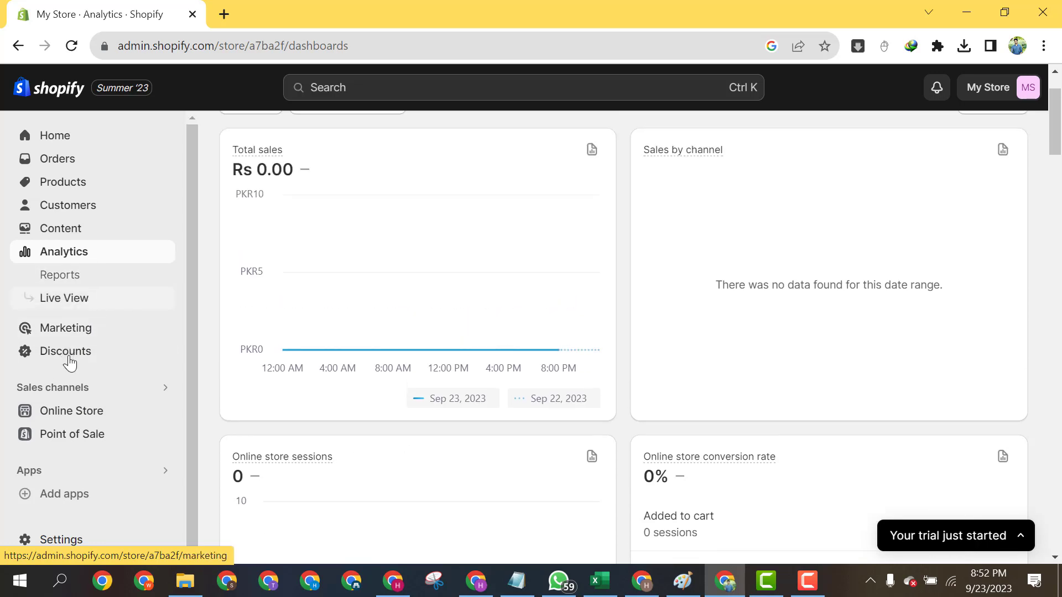
# Browse the online store's popular free themes and add the Refresh theme to the theme library.
pyautogui.click(92, 415)
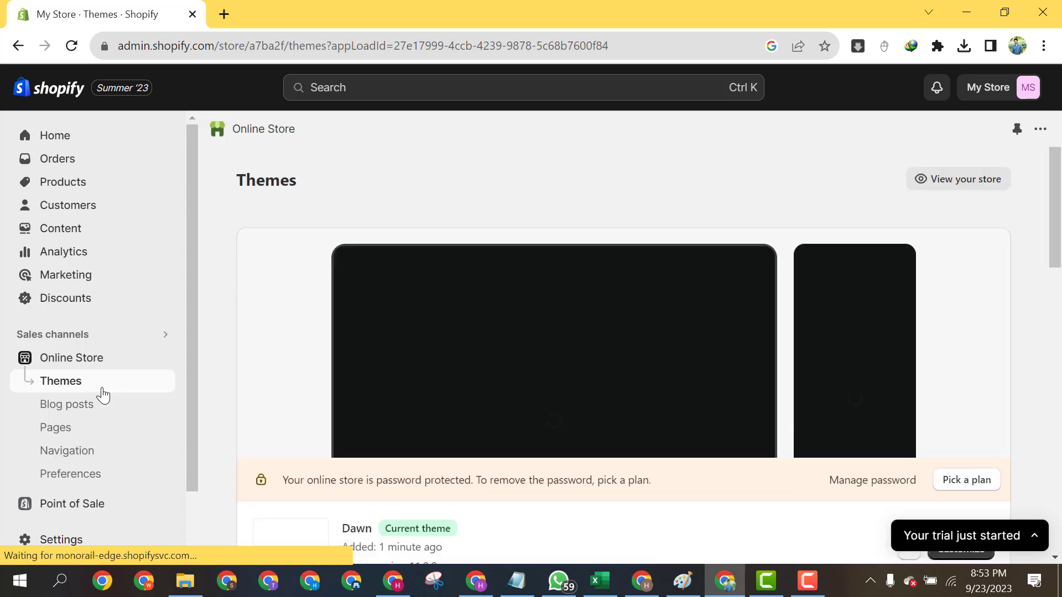
pyautogui.scroll(-3, 579, 332)
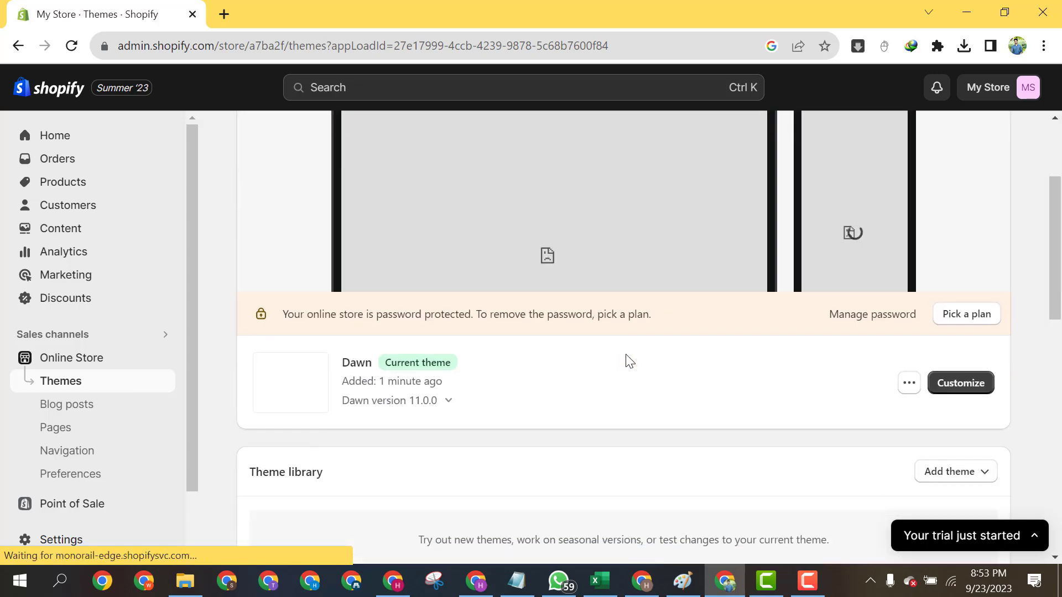
pyautogui.scroll(2, 495, 404)
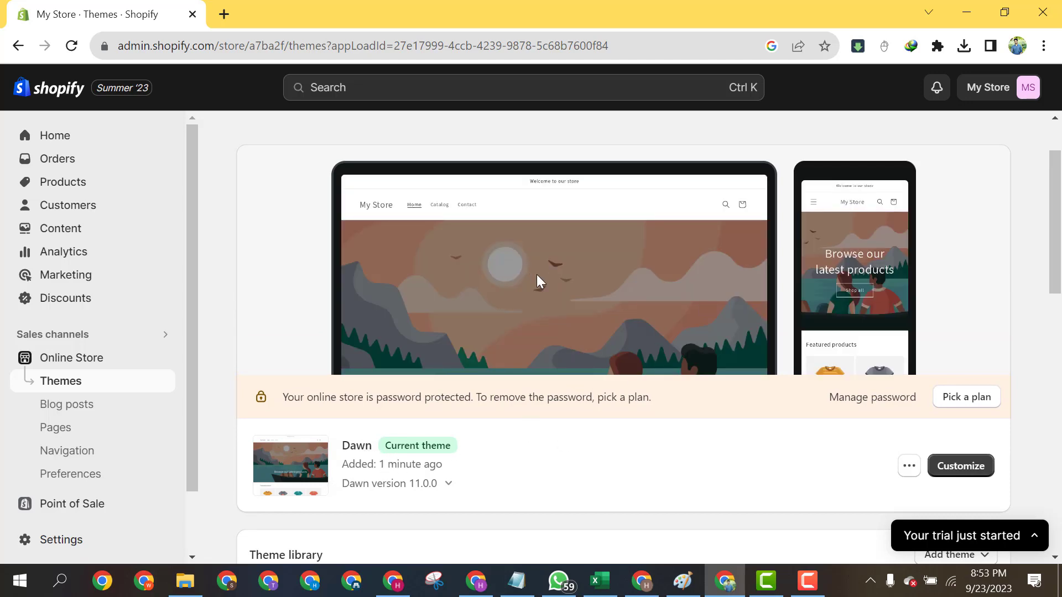
pyautogui.scroll(-10, 755, 349)
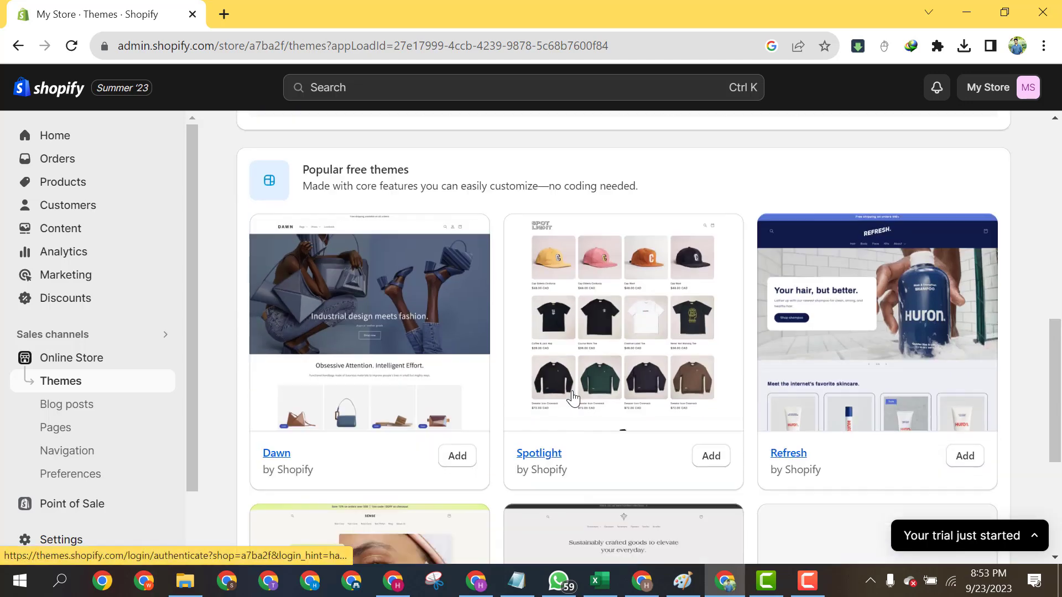
pyautogui.scroll(-2, 573, 397)
pyautogui.scroll(2, 557, 261)
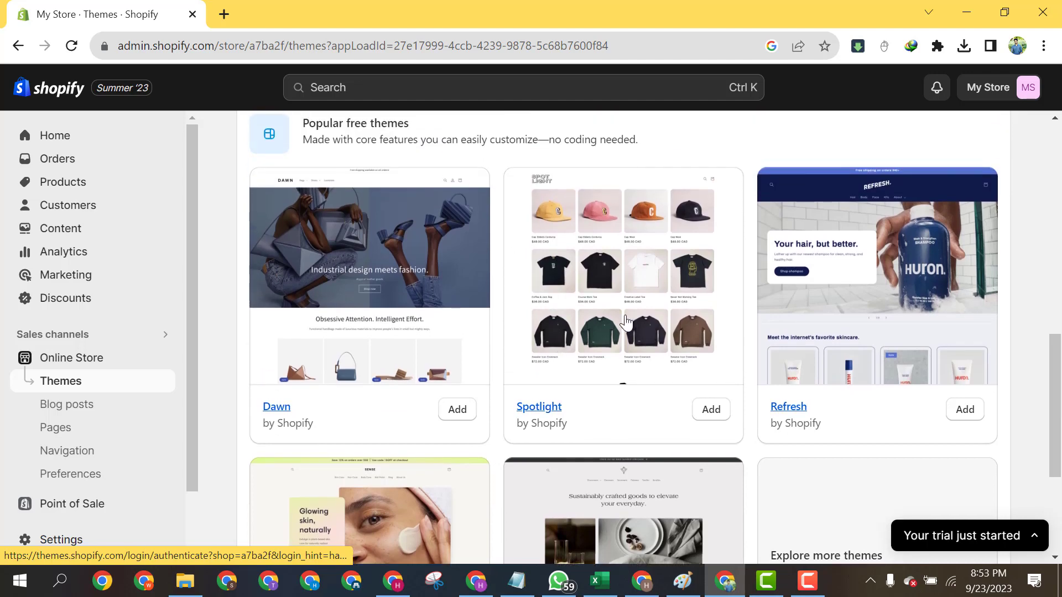
pyautogui.scroll(2, 459, 324)
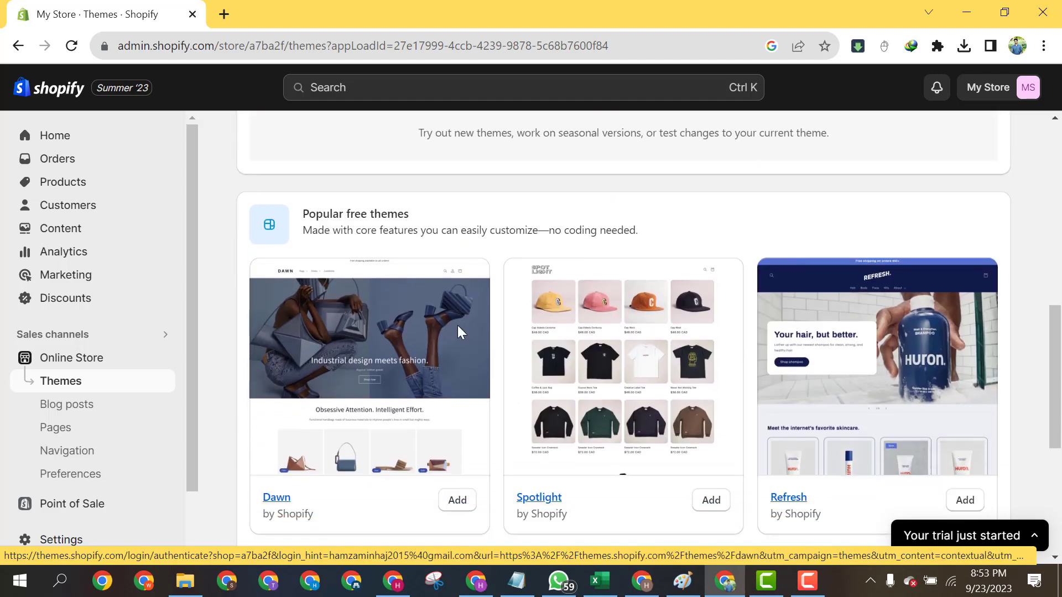
pyautogui.scroll(-5, 459, 327)
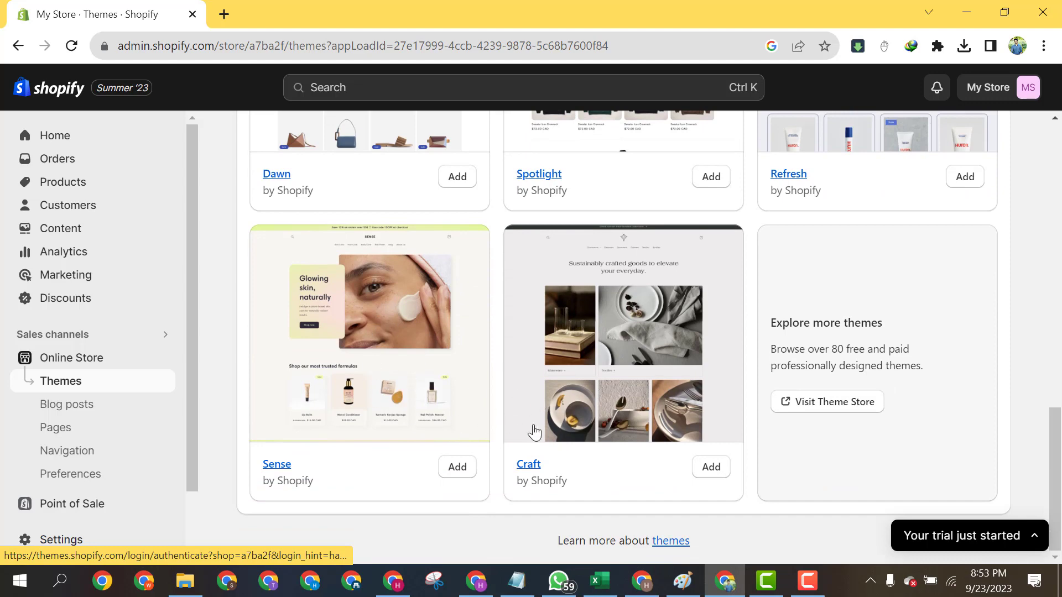
pyautogui.scroll(4, 534, 432)
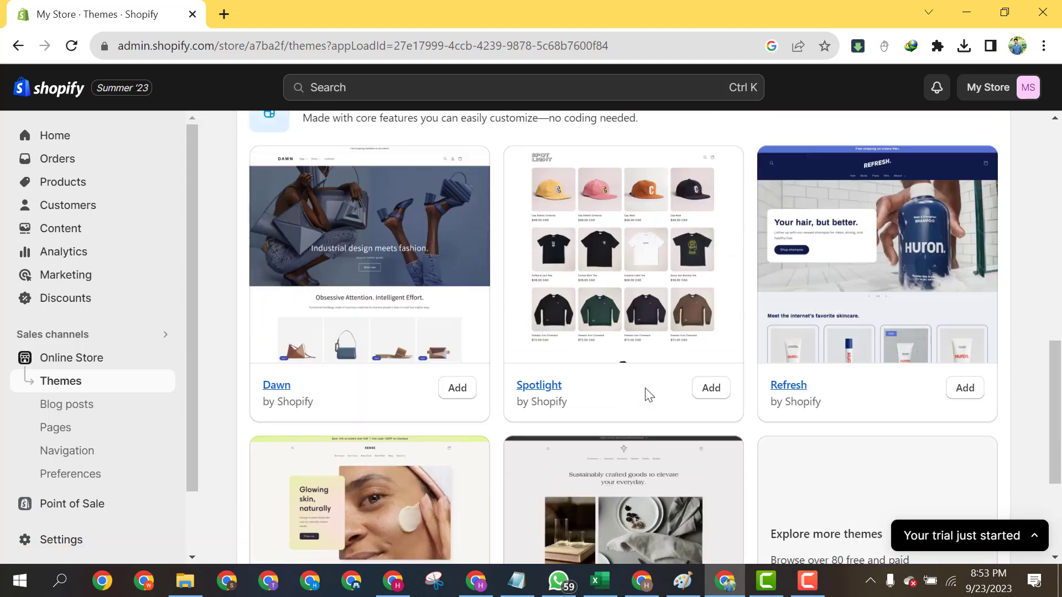
pyautogui.scroll(3, 658, 421)
pyautogui.scroll(-2, 965, 423)
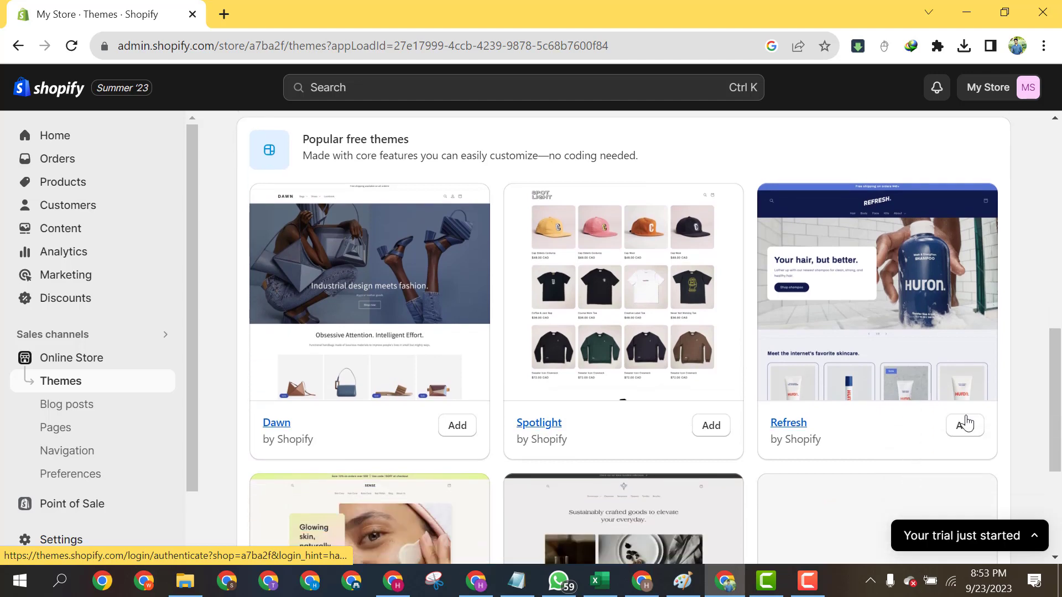
pyautogui.click(965, 428)
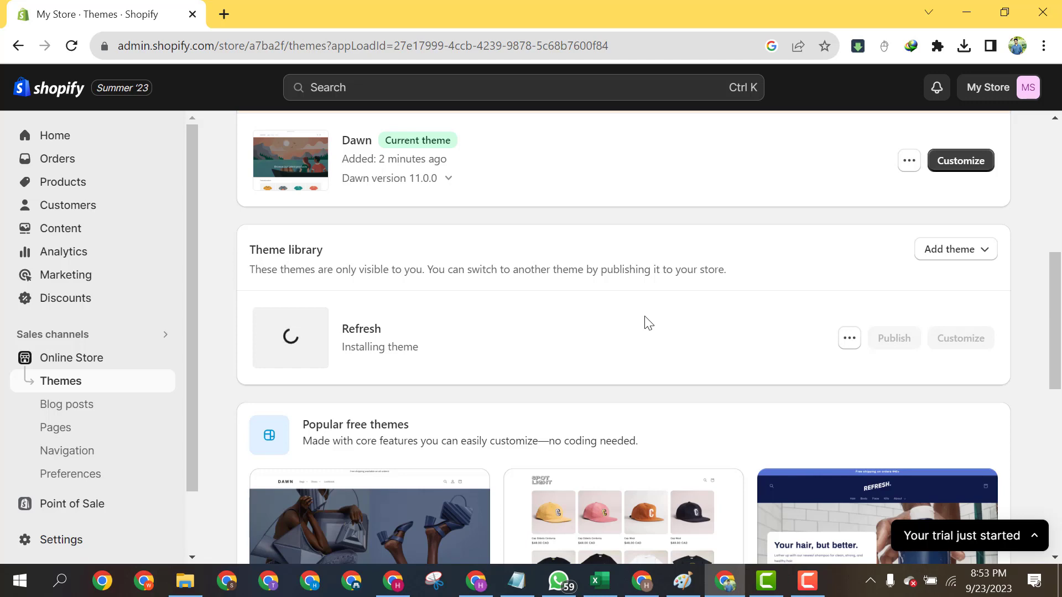
# Open the newly added Refresh theme from the theme library for customizing.
pyautogui.scroll(-3, 590, 382)
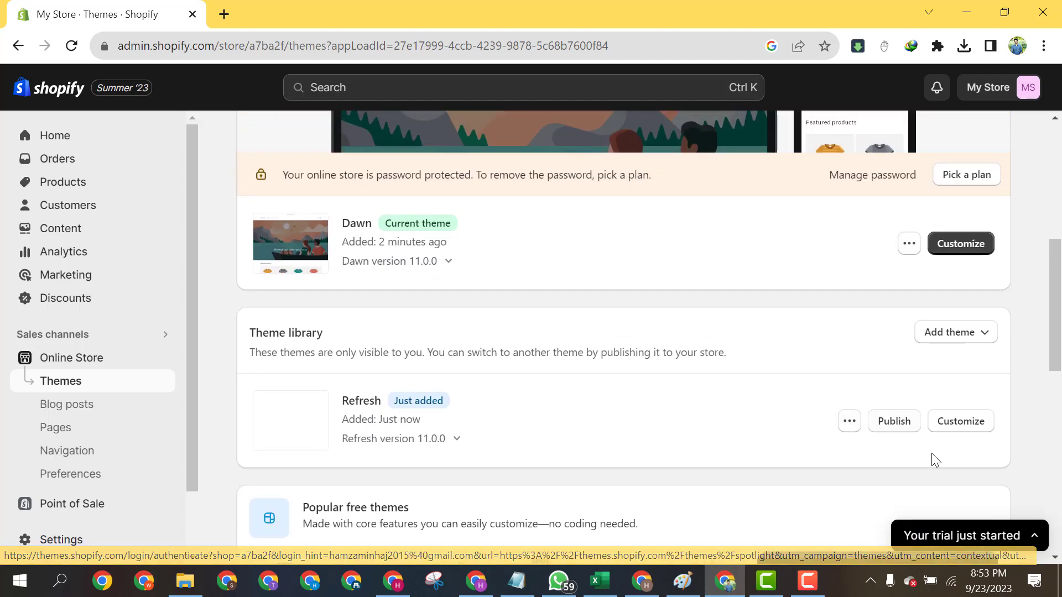
pyautogui.scroll(-5, 911, 415)
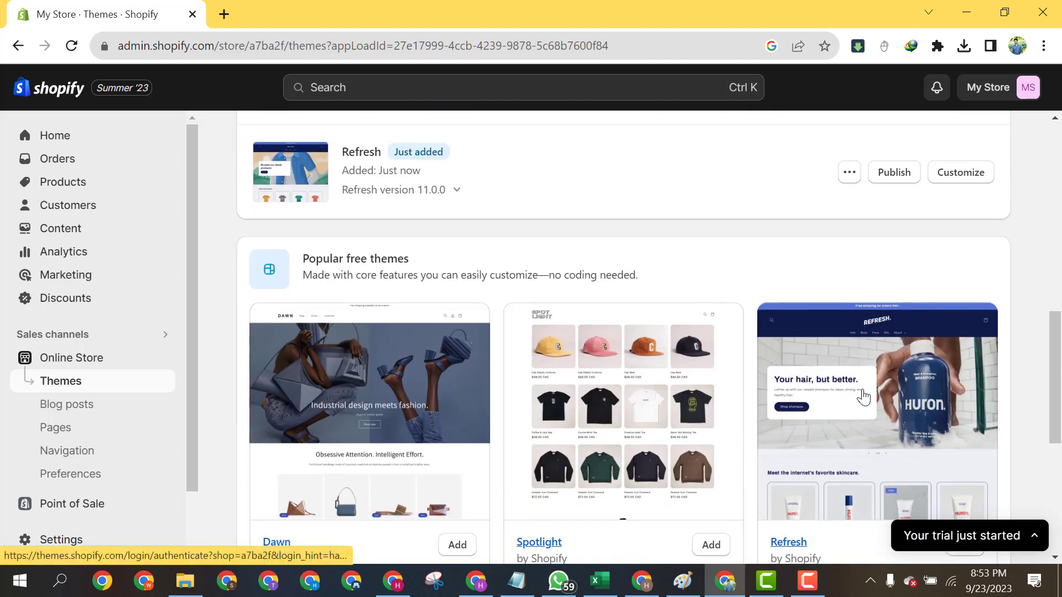
pyautogui.scroll(-2, 863, 397)
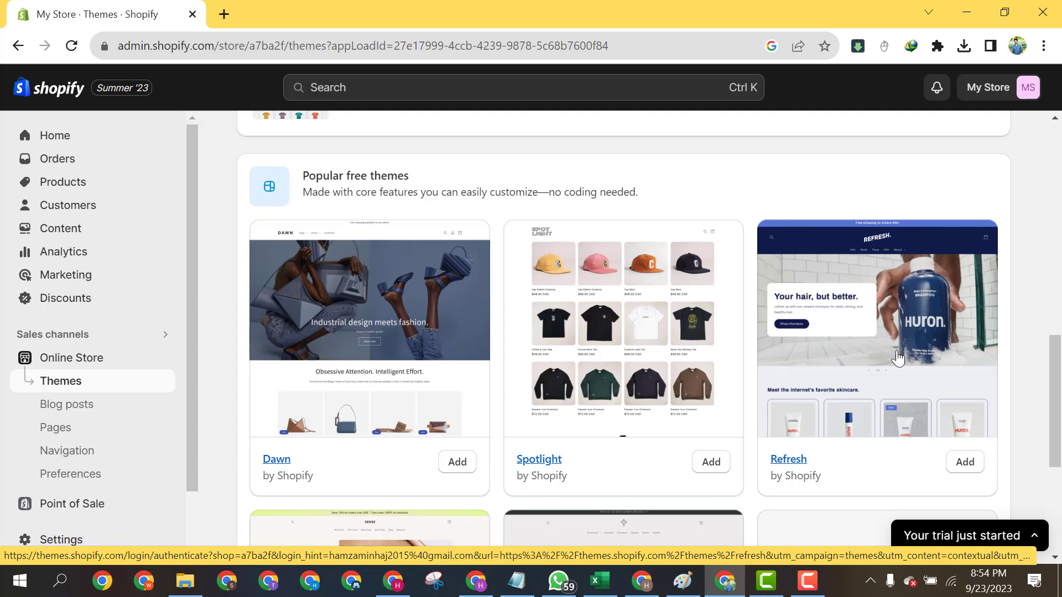
pyautogui.scroll(-1, 899, 345)
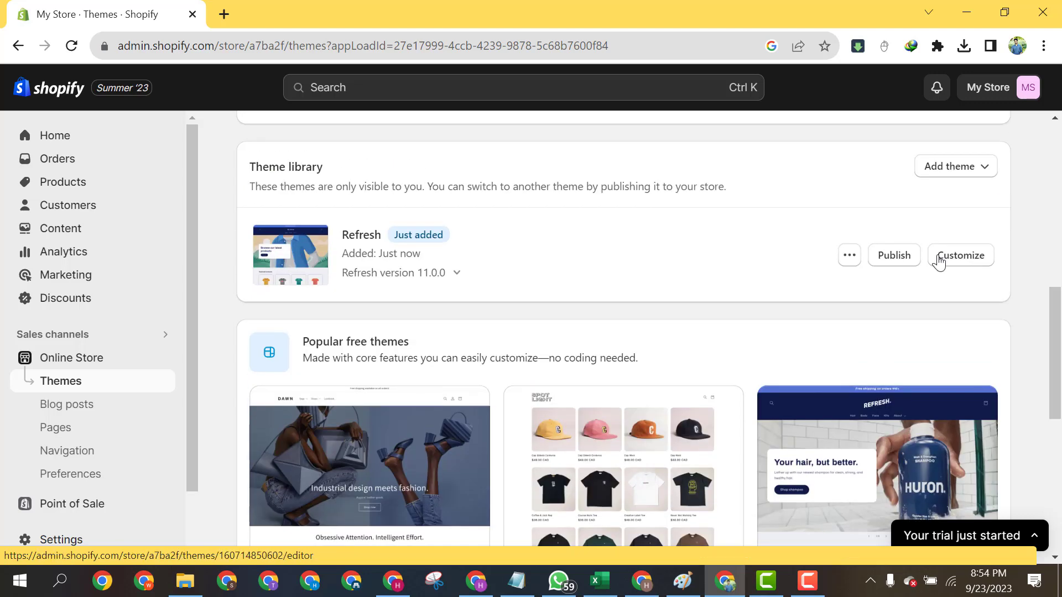
pyautogui.click(954, 255)
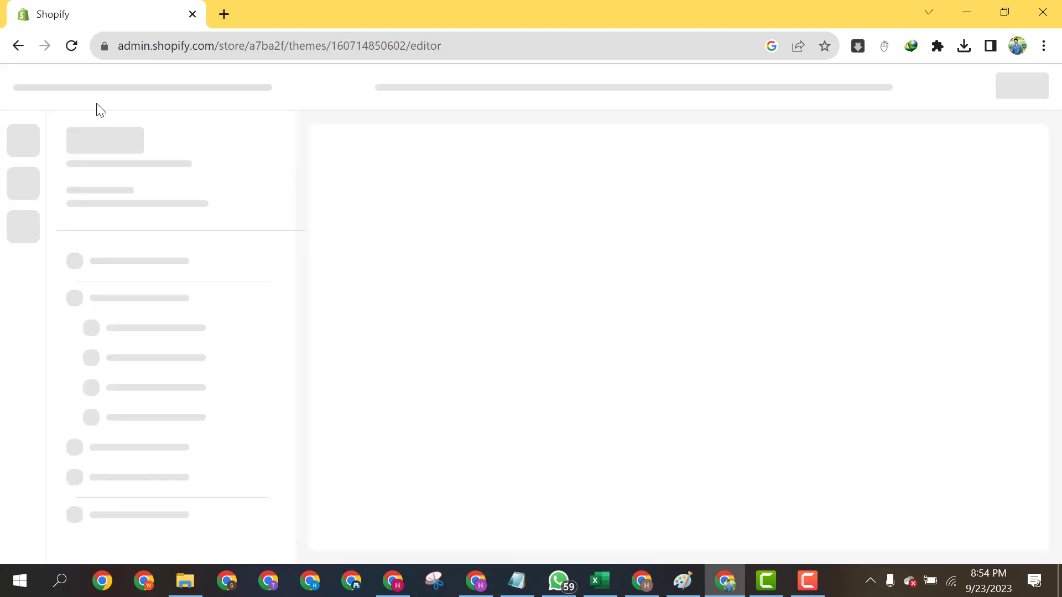
# Return to the store's theme list and publish the Refresh theme in place of Dawn.
pyautogui.click(18, 46)
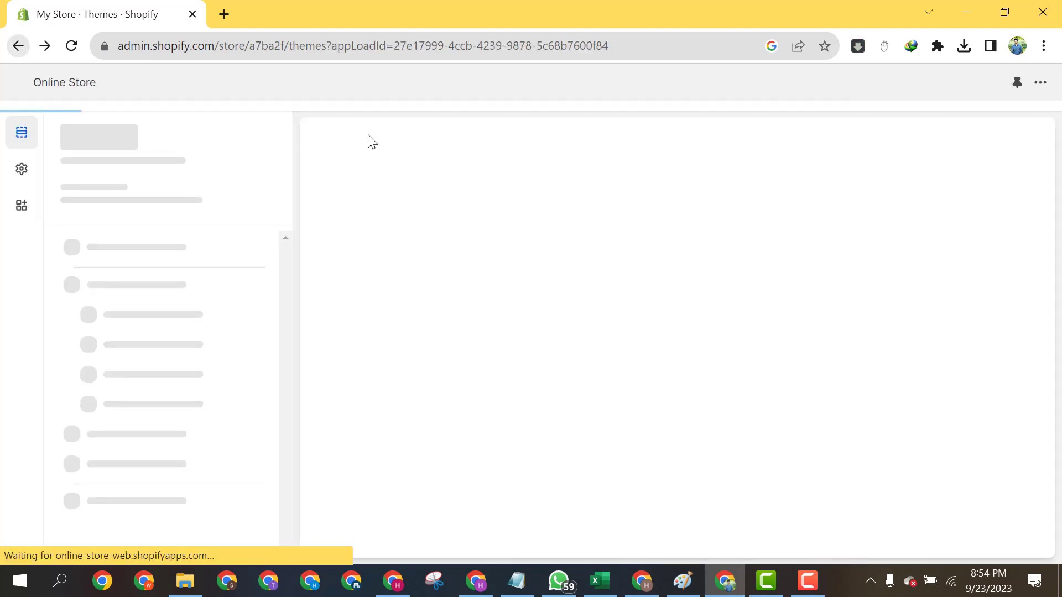
pyautogui.scroll(-5, 830, 260)
pyautogui.scroll(-3, 921, 290)
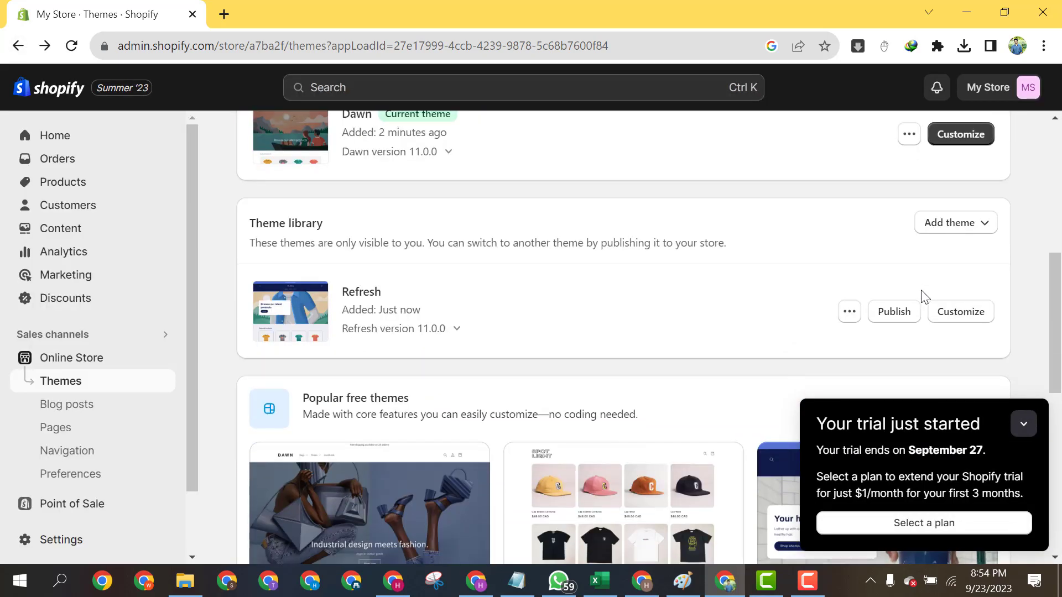
pyautogui.click(893, 229)
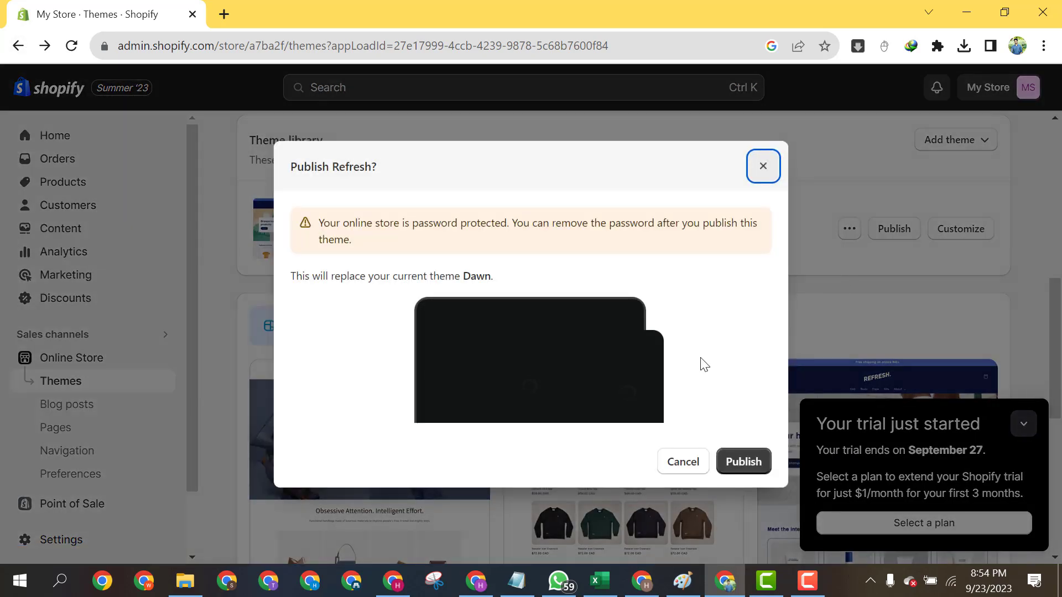
pyautogui.click(753, 464)
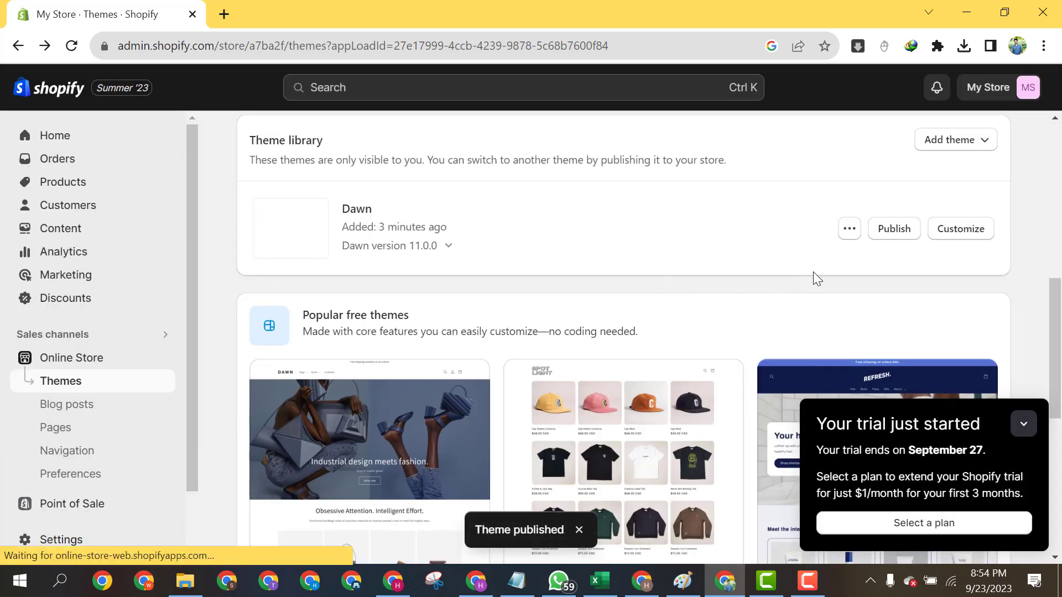
# Check the version information of the current Refresh theme and open the theme for customizing.
pyautogui.scroll(5, 813, 277)
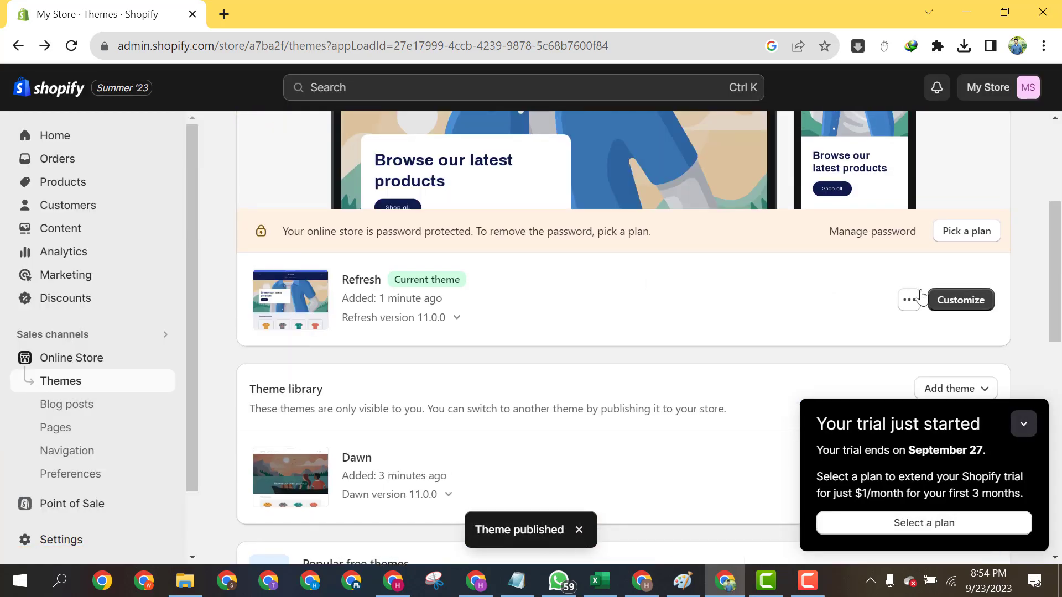
pyautogui.click(454, 321)
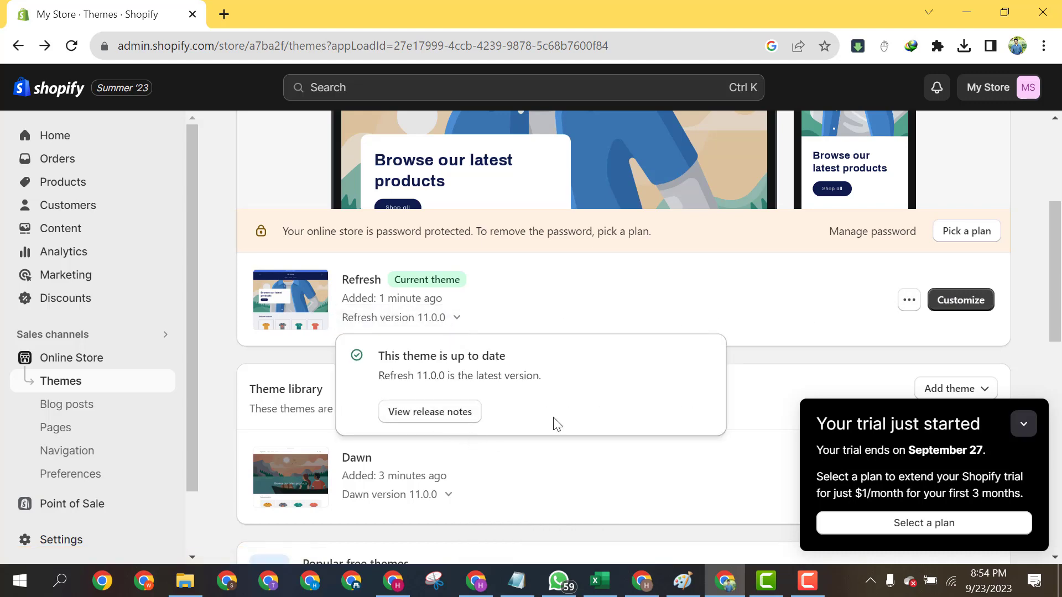
pyautogui.click(946, 301)
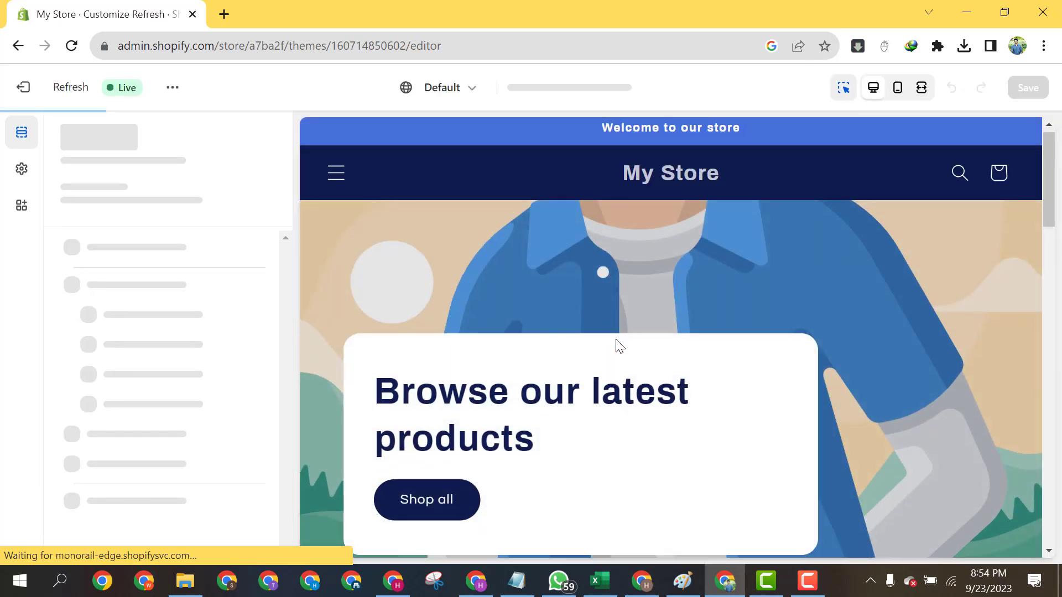
# Look through the home page preview, from the slideshow and featured products down to the email signup.
pyautogui.scroll(-4, 692, 326)
pyautogui.scroll(-8, 735, 310)
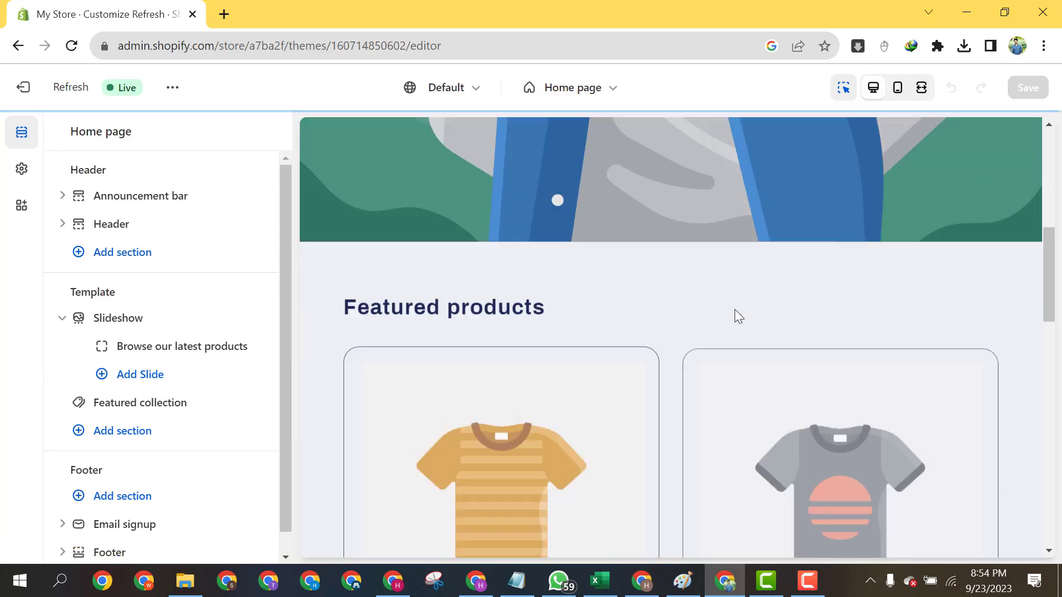
pyautogui.scroll(-10, 741, 311)
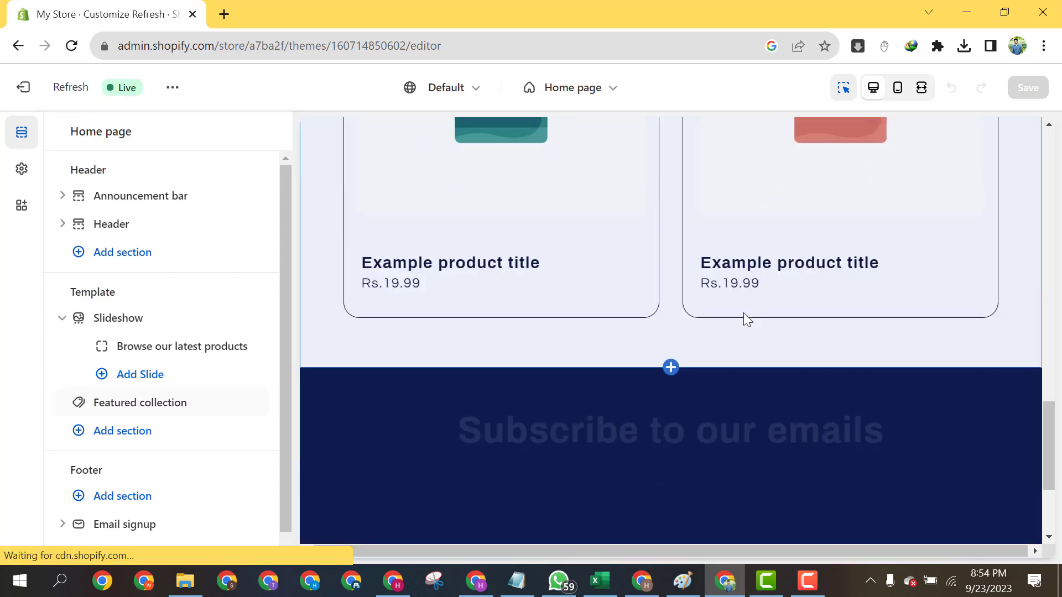
pyautogui.scroll(10, 743, 313)
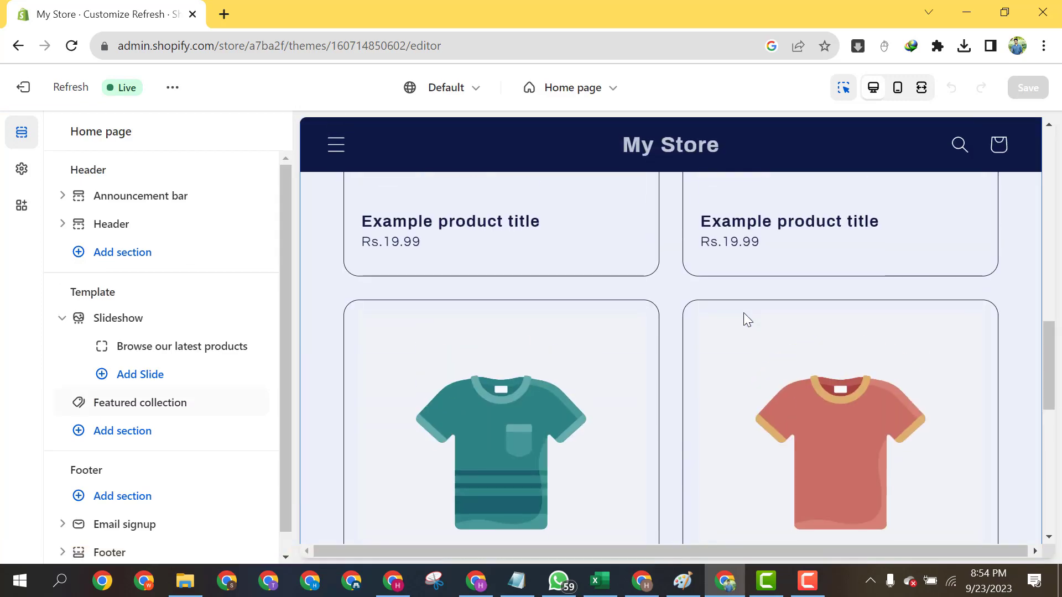
pyautogui.scroll(5, 743, 313)
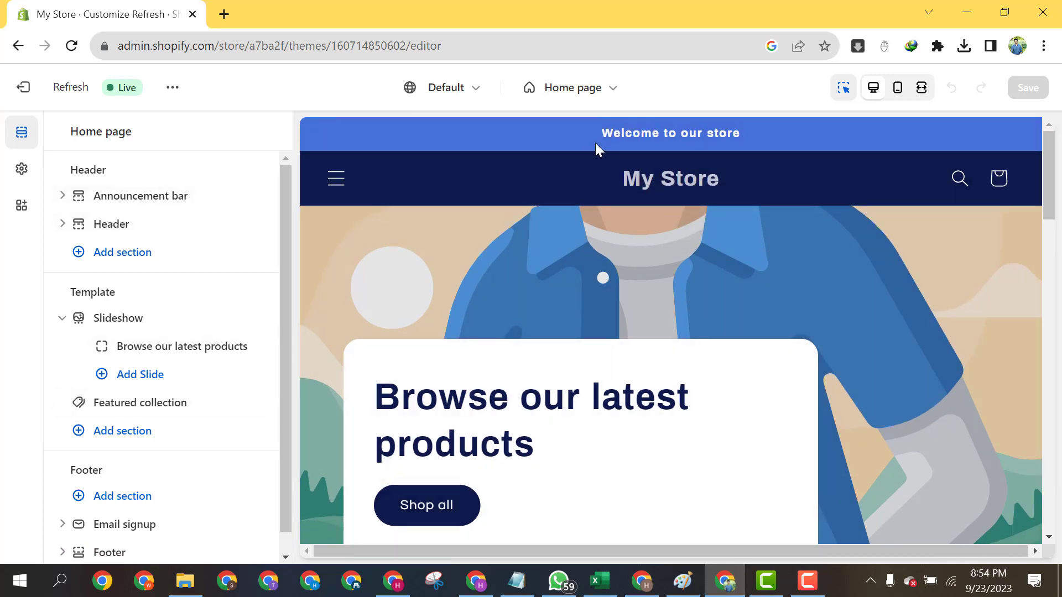
# Examine the announcement bar's settings, including its color scheme, country and language selectors, and the social media link fields.
pyautogui.click(163, 197)
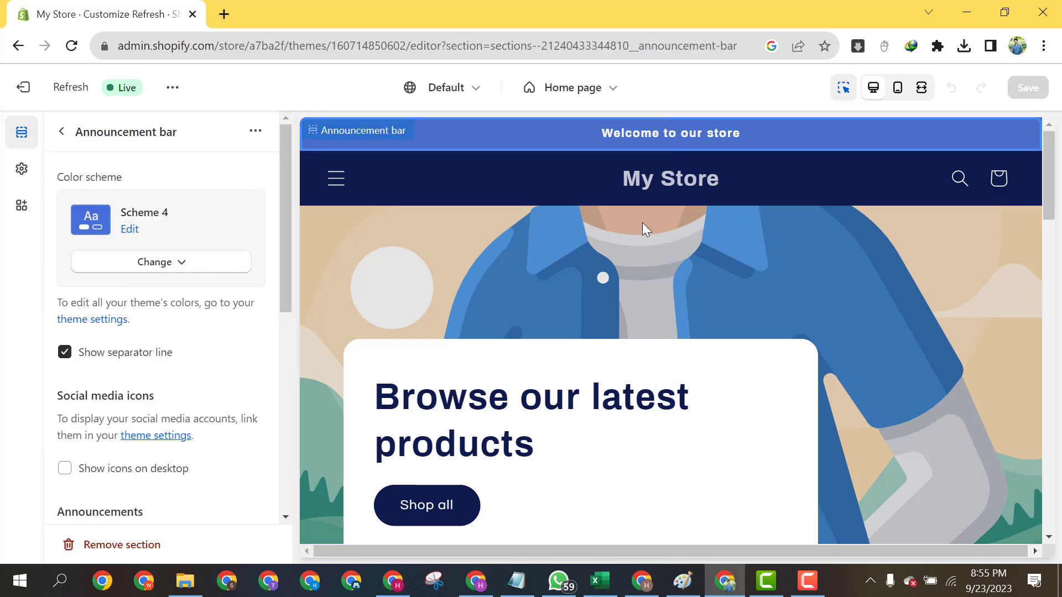
pyautogui.scroll(-3, 185, 330)
pyautogui.scroll(-5, 186, 330)
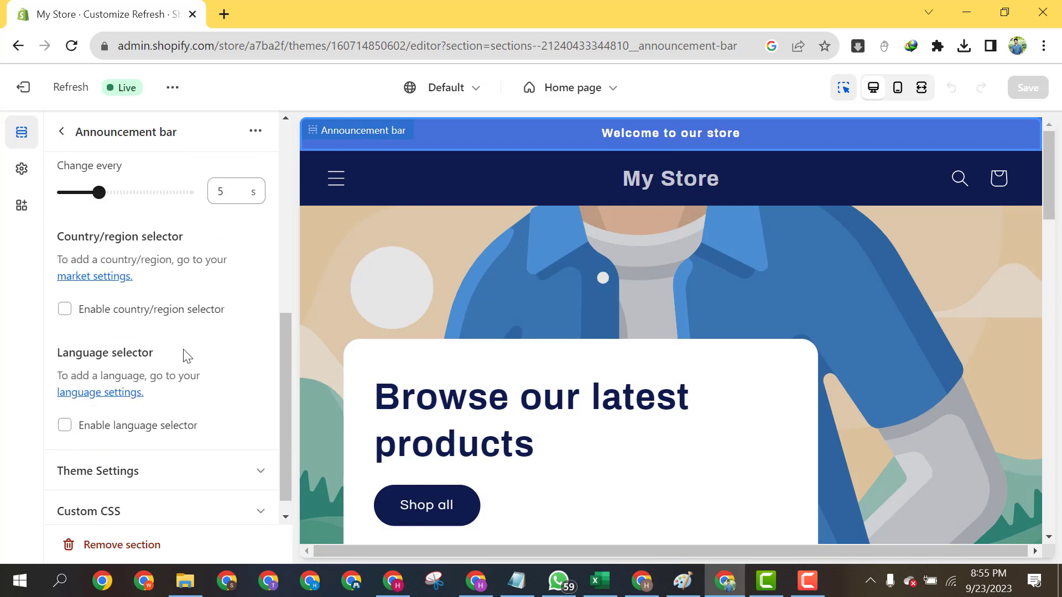
pyautogui.scroll(8, 169, 319)
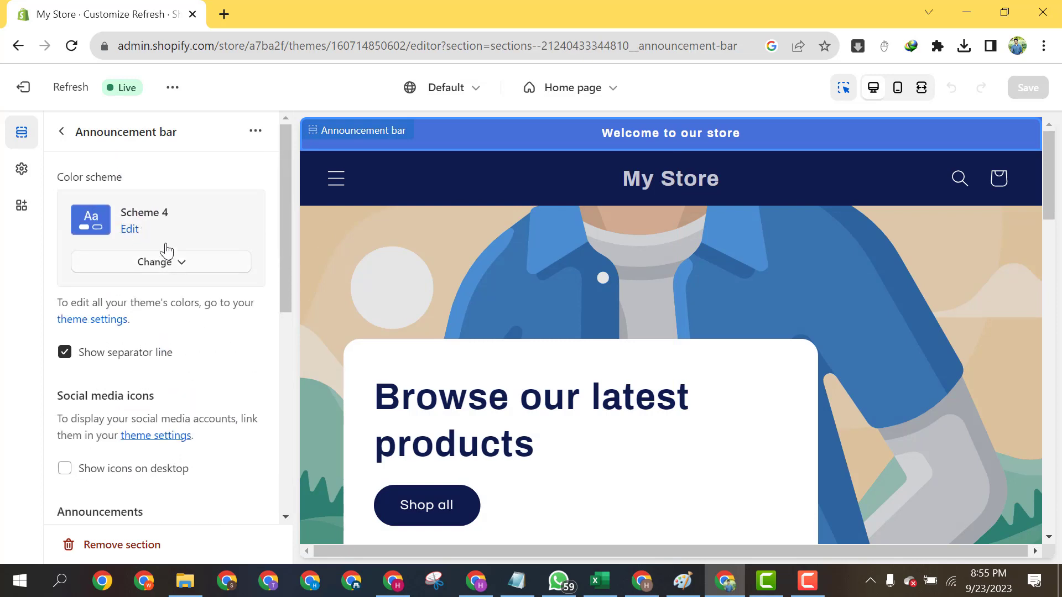
pyautogui.scroll(-8, 182, 281)
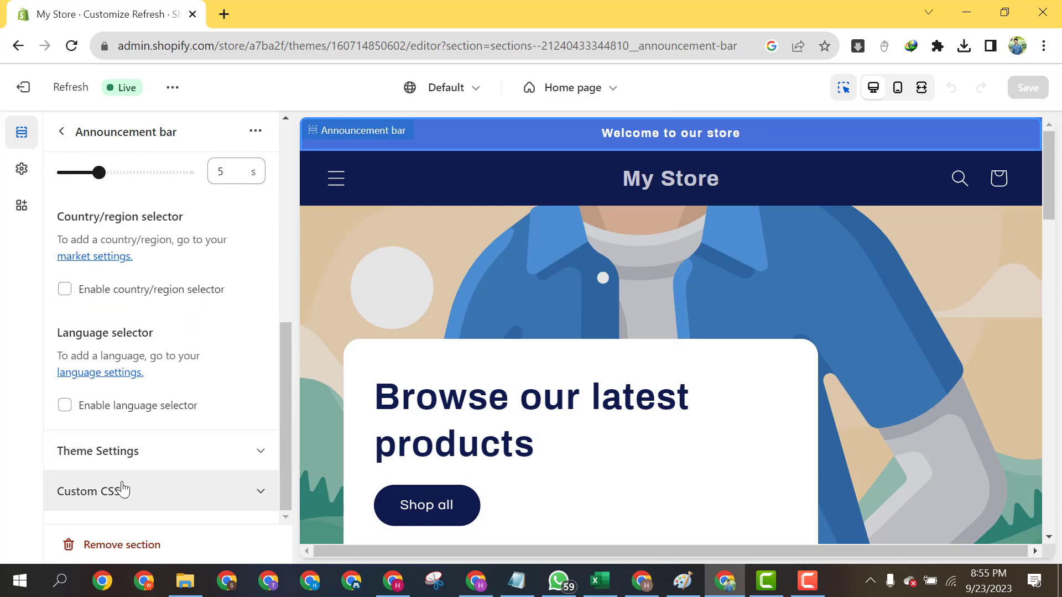
pyautogui.click(202, 438)
pyautogui.scroll(-12, 202, 437)
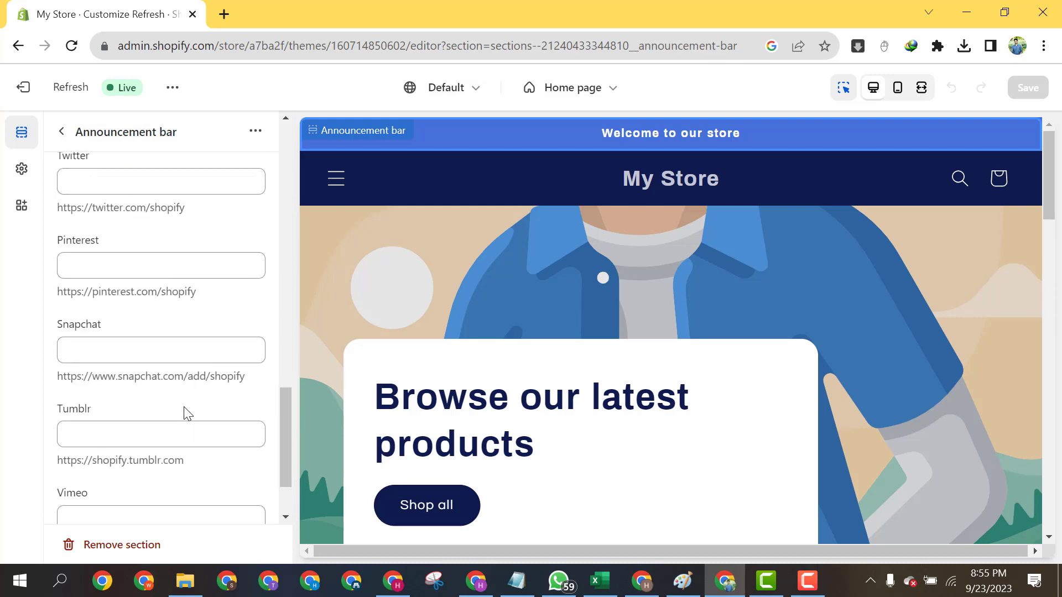
pyautogui.scroll(8, 166, 404)
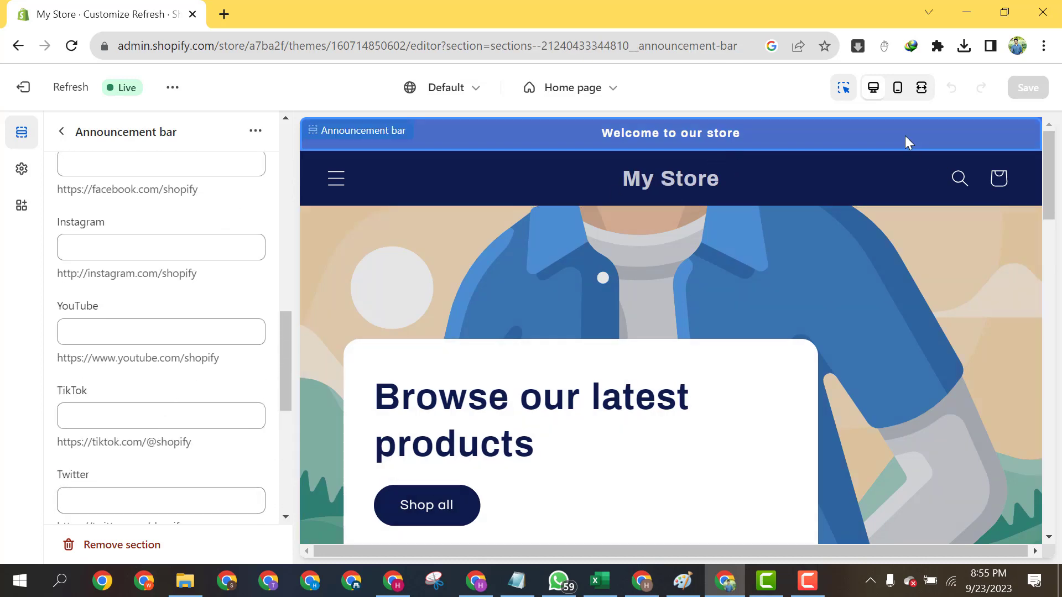
pyautogui.scroll(5, 111, 299)
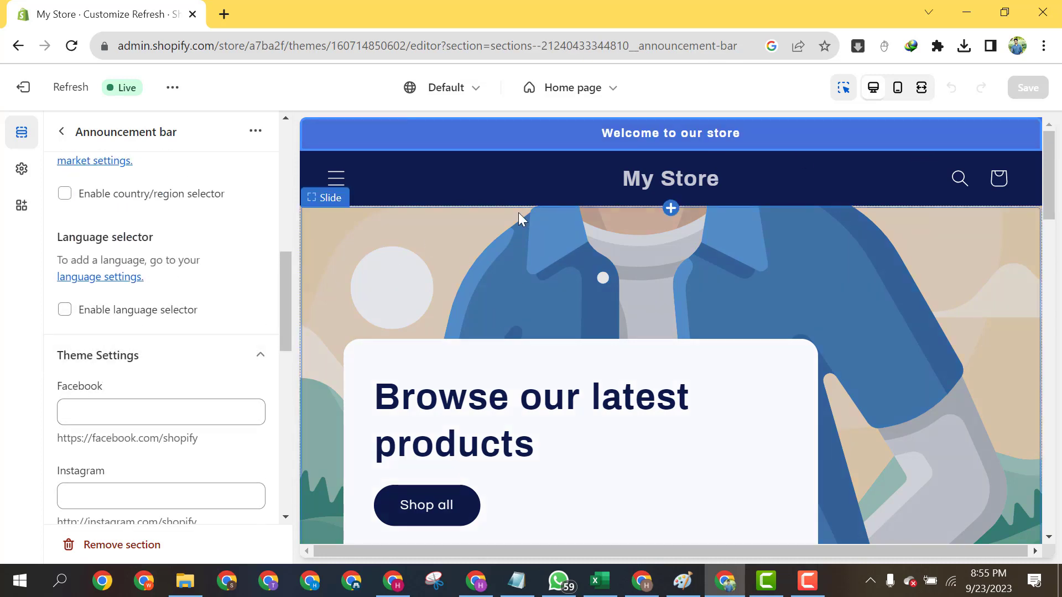
pyautogui.scroll(-3, 83, 304)
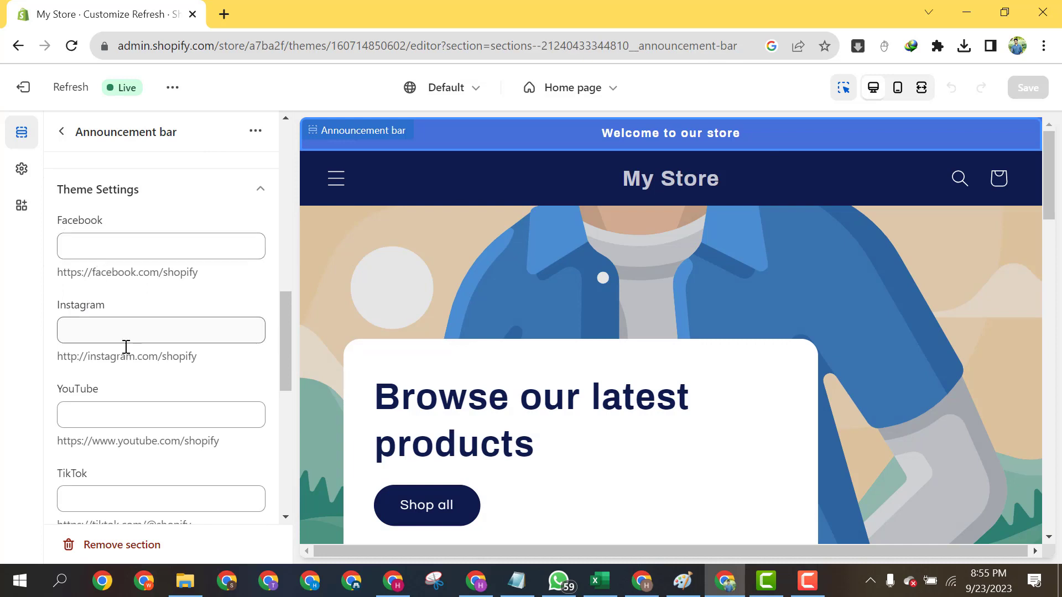
pyautogui.scroll(5, 127, 348)
pyautogui.scroll(5, 126, 348)
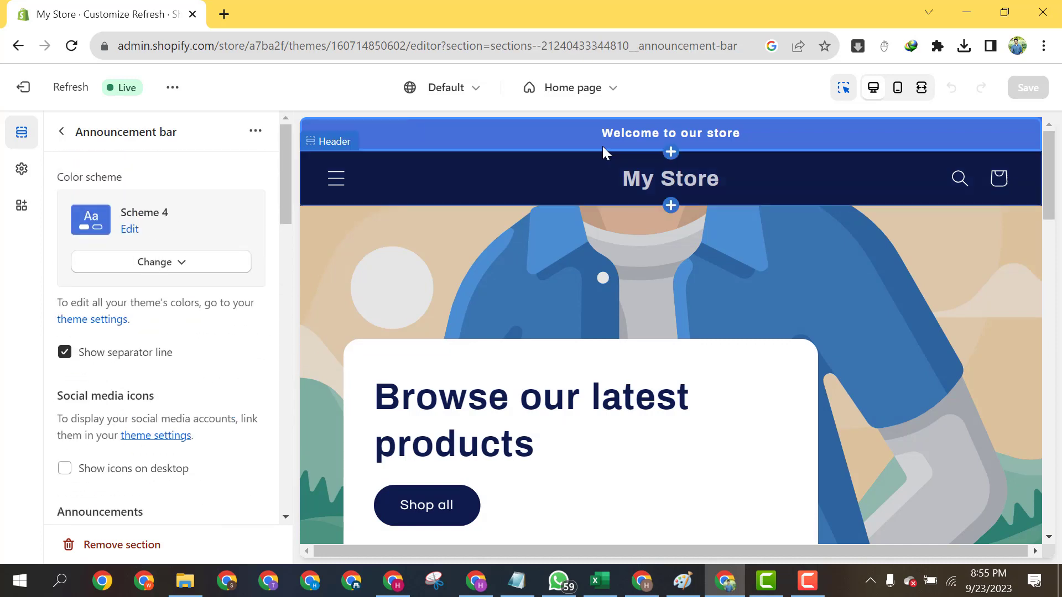
# Change the announcement bar's text to "Free delivery whole Pakistan" and return to the home page section list.
pyautogui.doubleClick(650, 137)
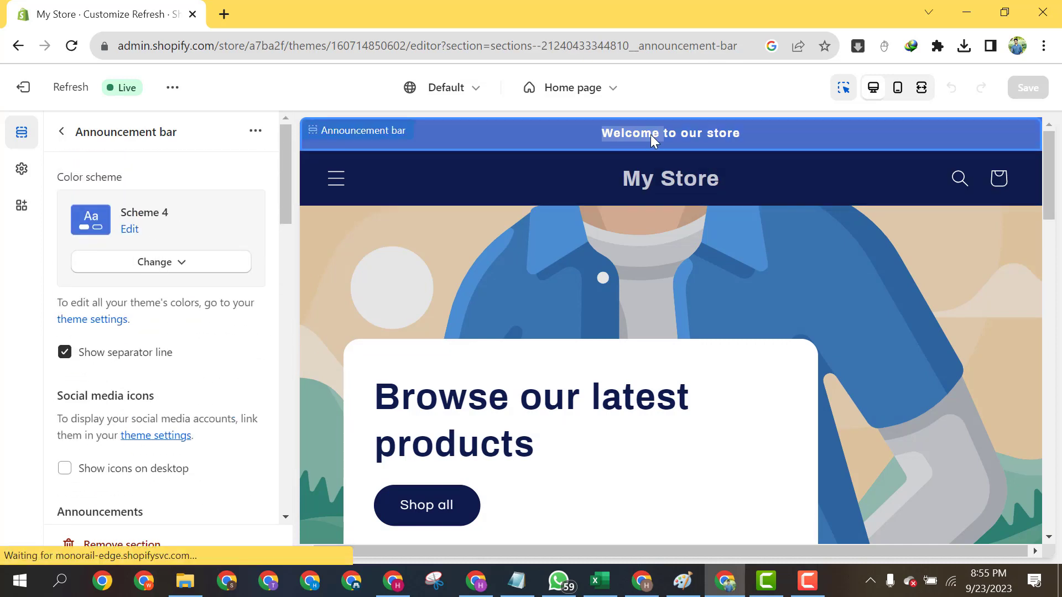
pyautogui.click(64, 135)
pyautogui.click(157, 232)
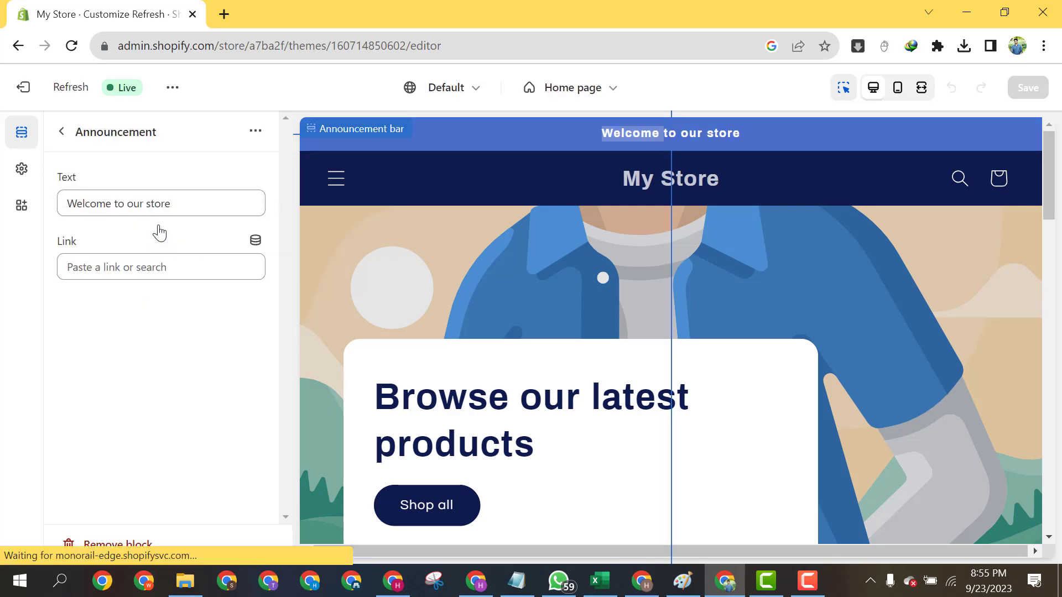
pyautogui.click(186, 209)
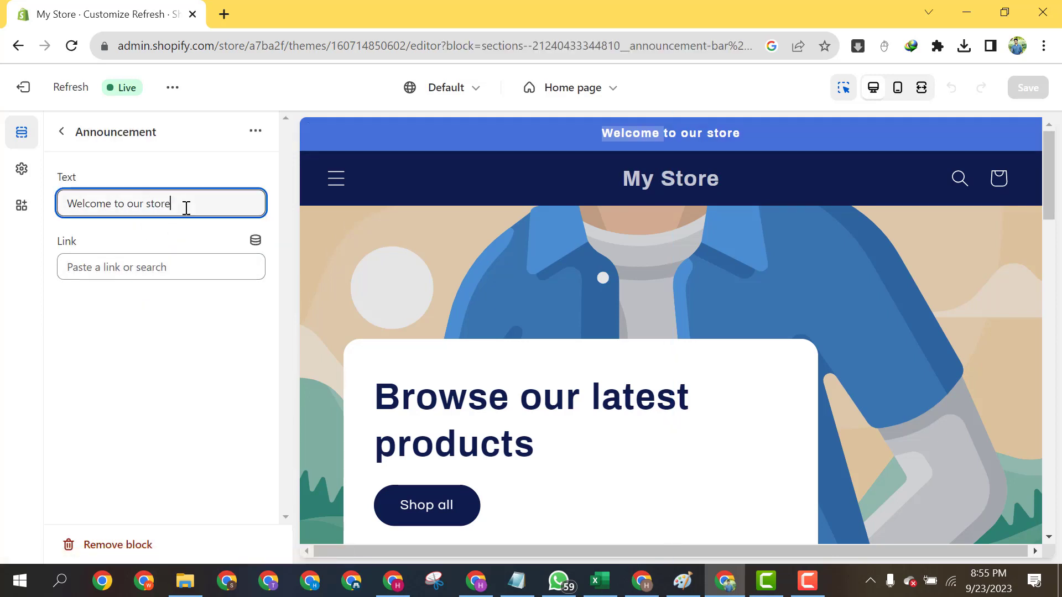
pyautogui.moveTo(186, 209); pyautogui.dragTo(50, 213)
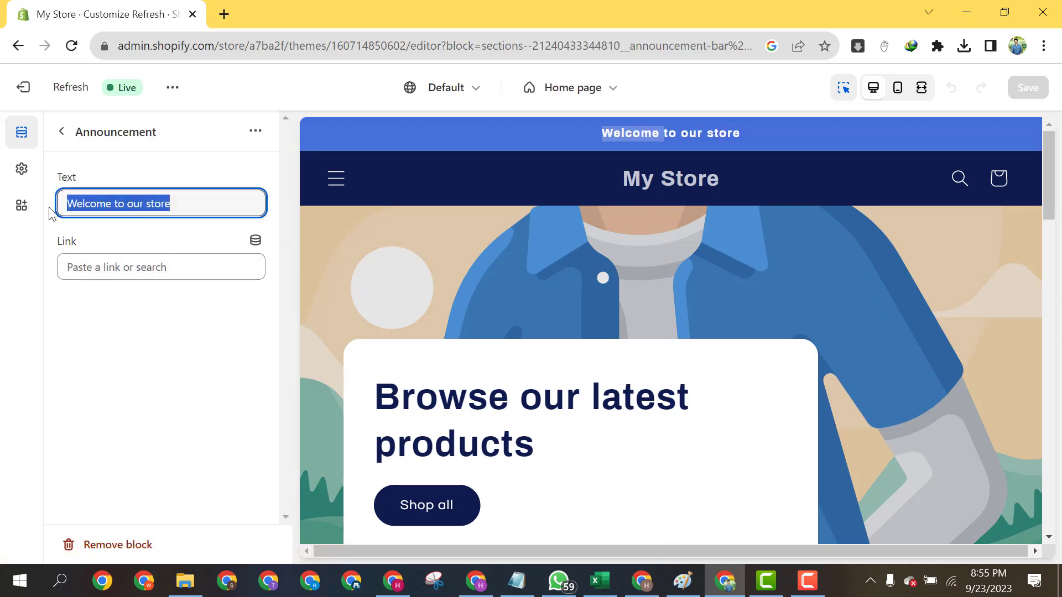
pyautogui.write('Free')
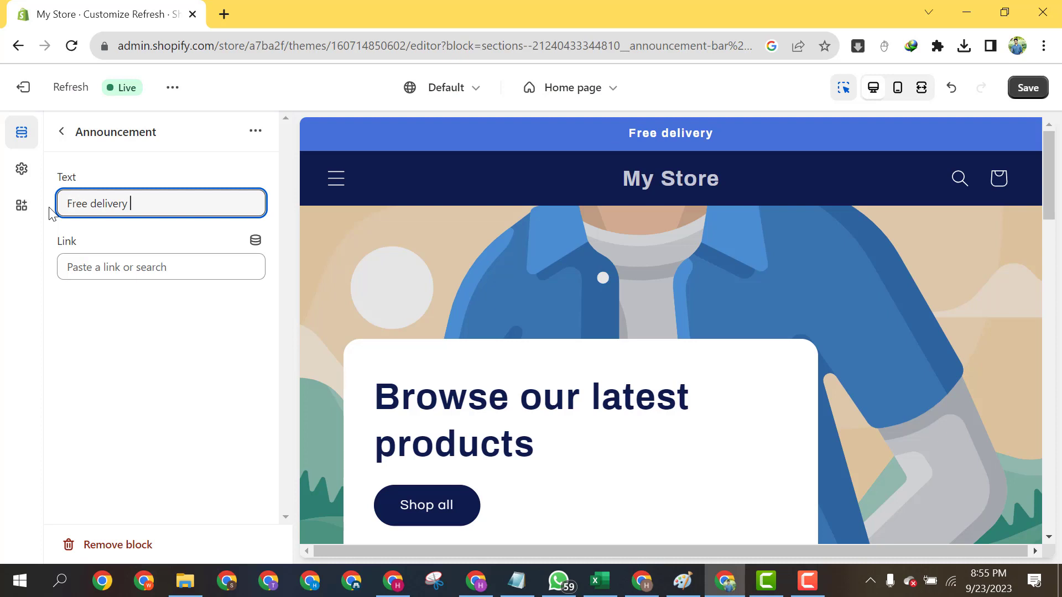
pyautogui.write('delivery whole Pakistan')
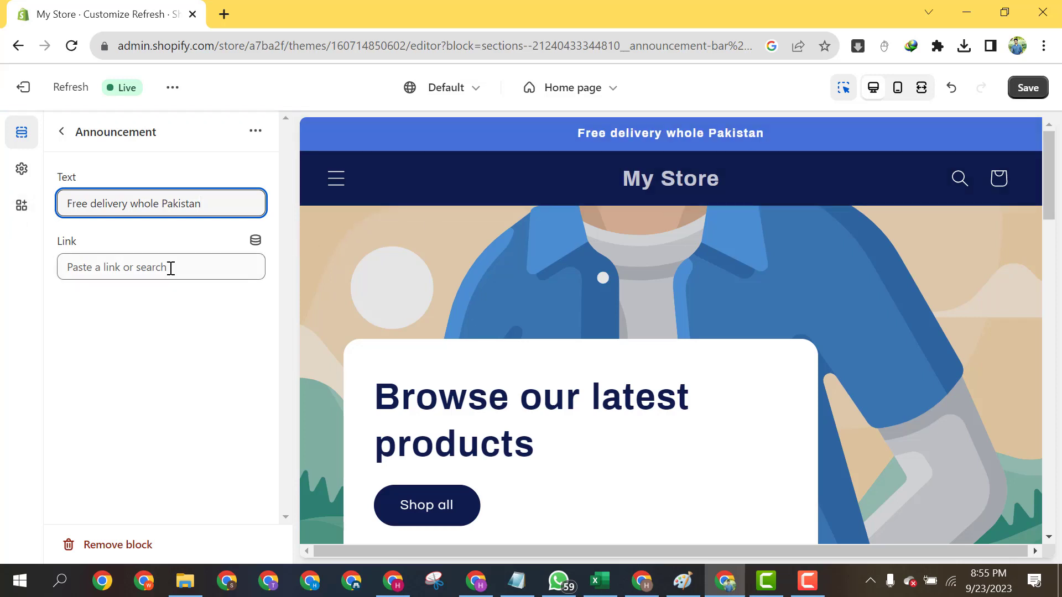
pyautogui.click(61, 131)
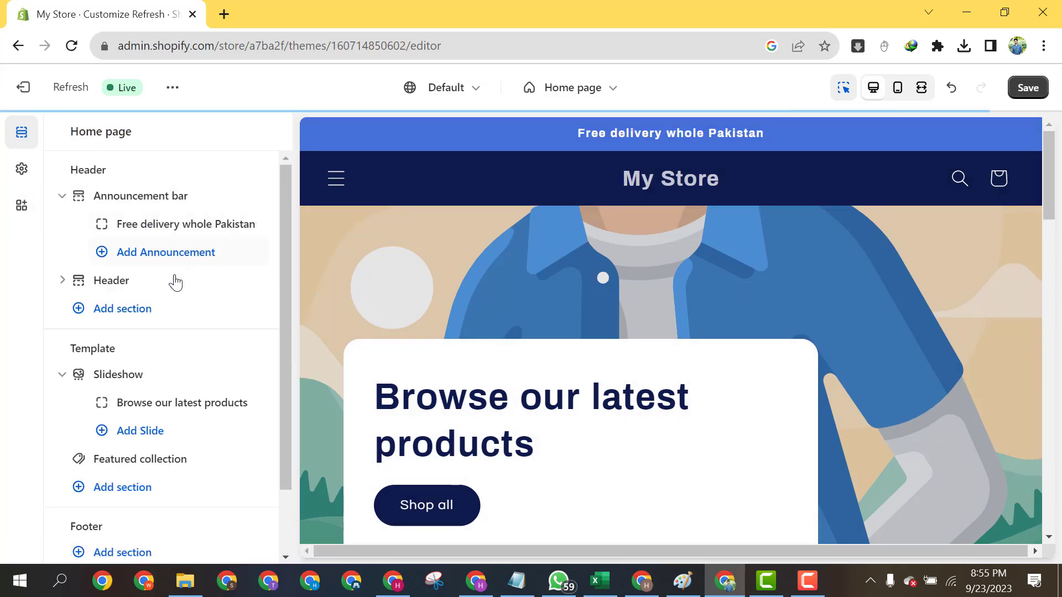
# Examine the Header section's settings for logo position, menu, color schemes, mobile layout, spacing and padding.
pyautogui.click(106, 279)
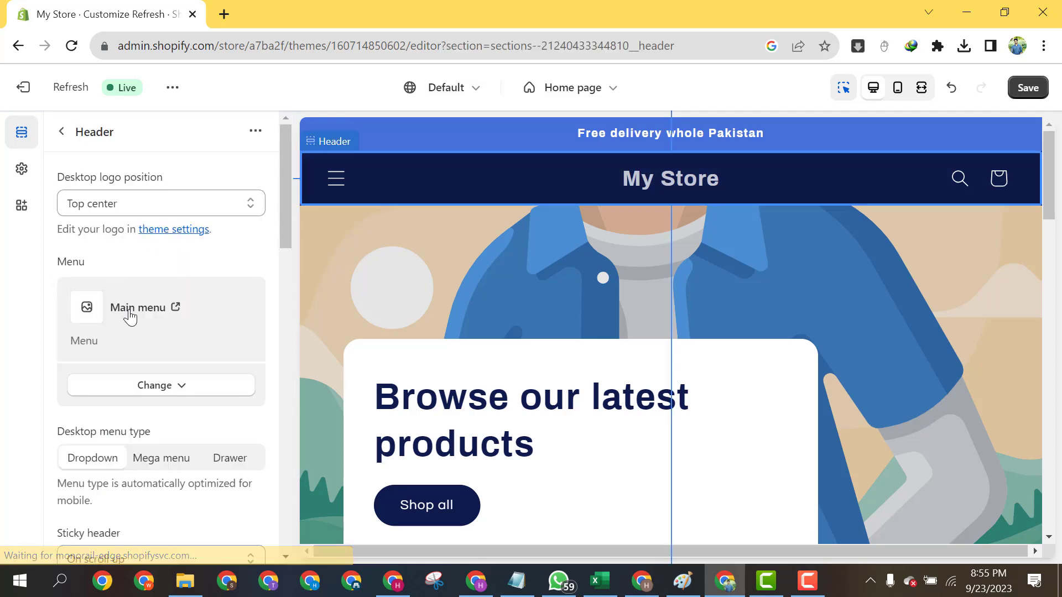
pyautogui.click(61, 133)
pyautogui.click(447, 169)
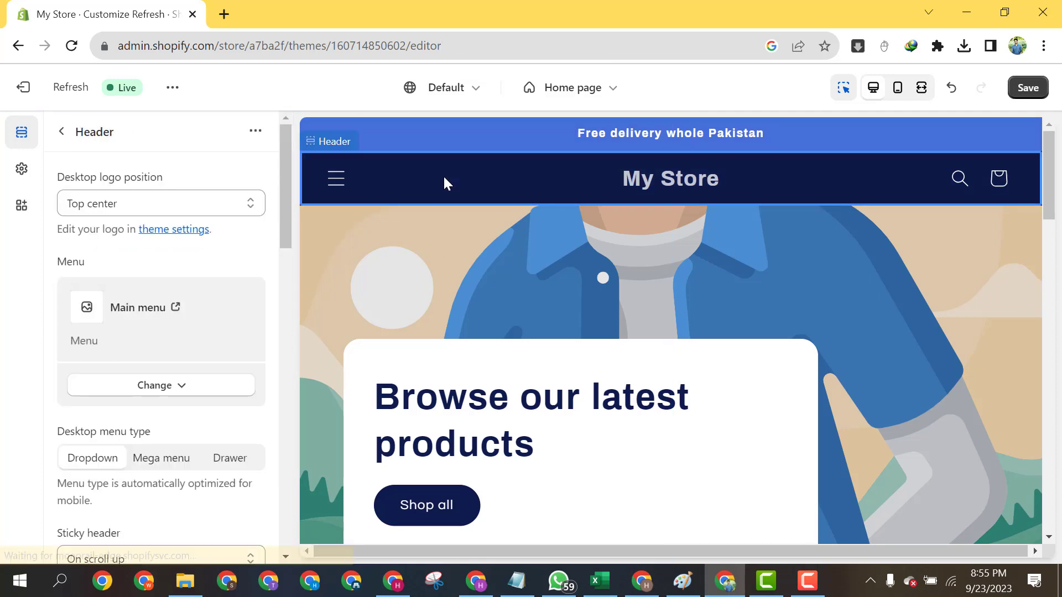
pyautogui.scroll(-3, 183, 343)
pyautogui.scroll(3, 182, 349)
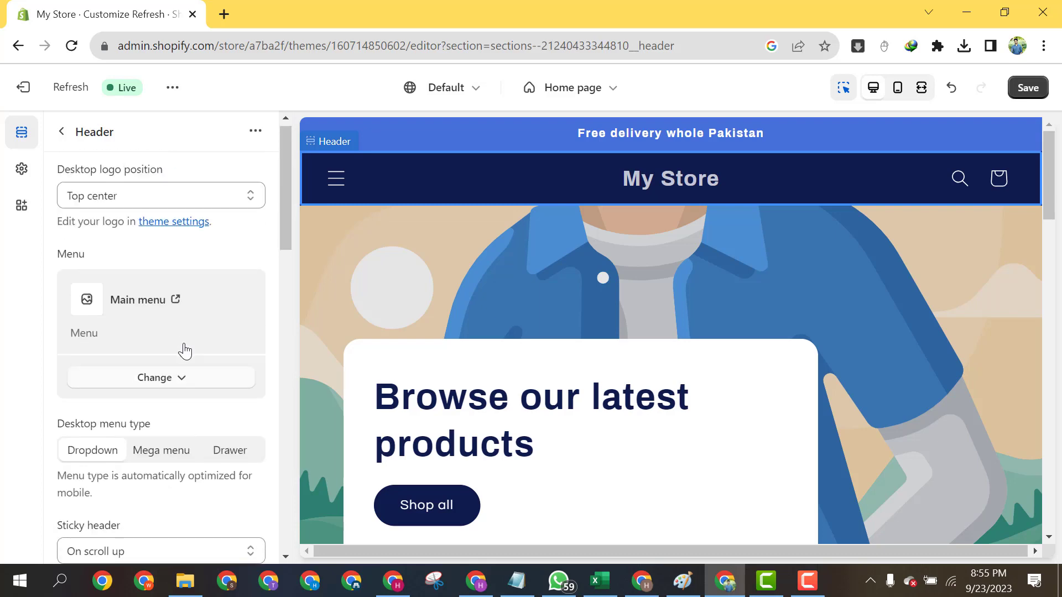
pyautogui.scroll(-7, 180, 337)
pyautogui.scroll(-10, 155, 376)
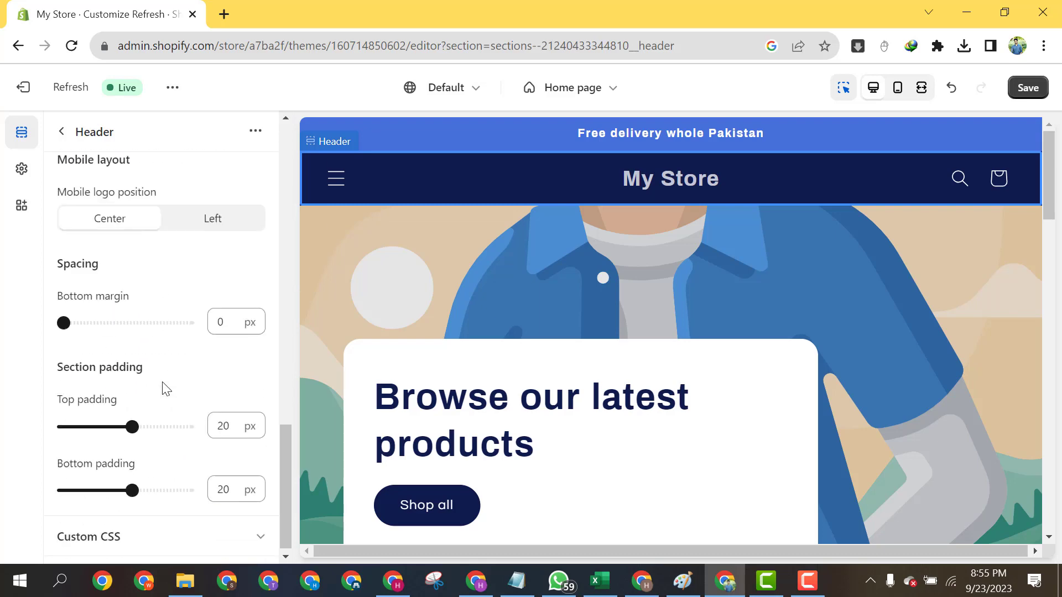
pyautogui.scroll(8, 190, 487)
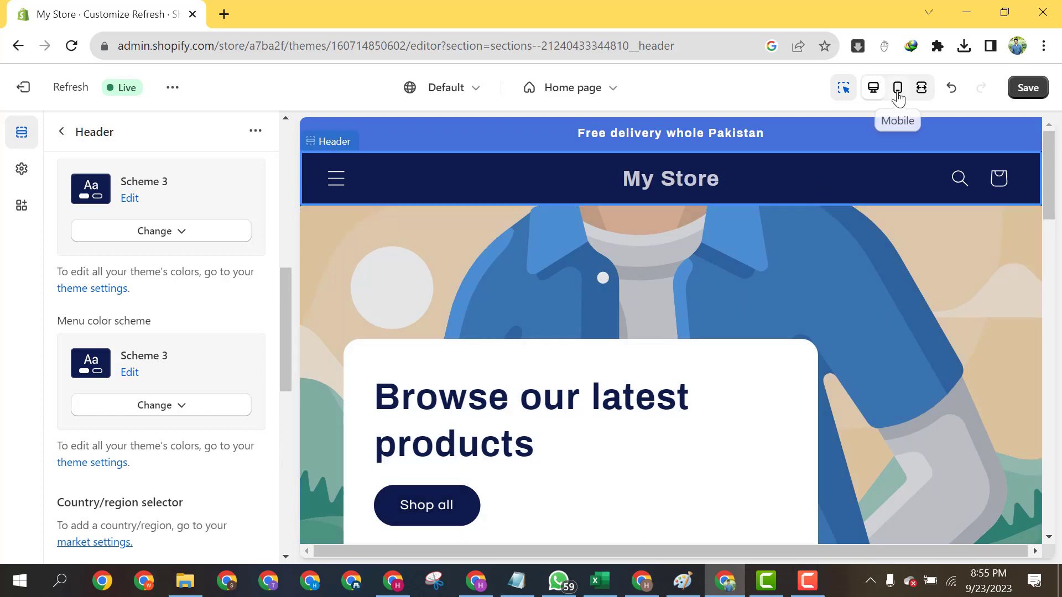
# Switch the store preview to full-screen width and save the theme changes.
pyautogui.click(922, 87)
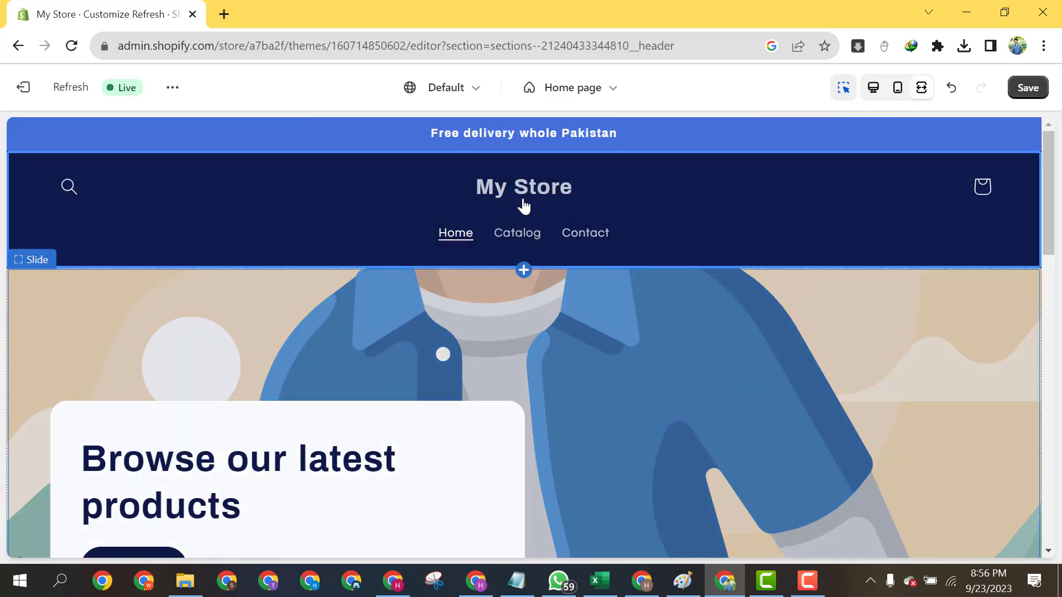
pyautogui.click(17, 91)
pyautogui.click(671, 360)
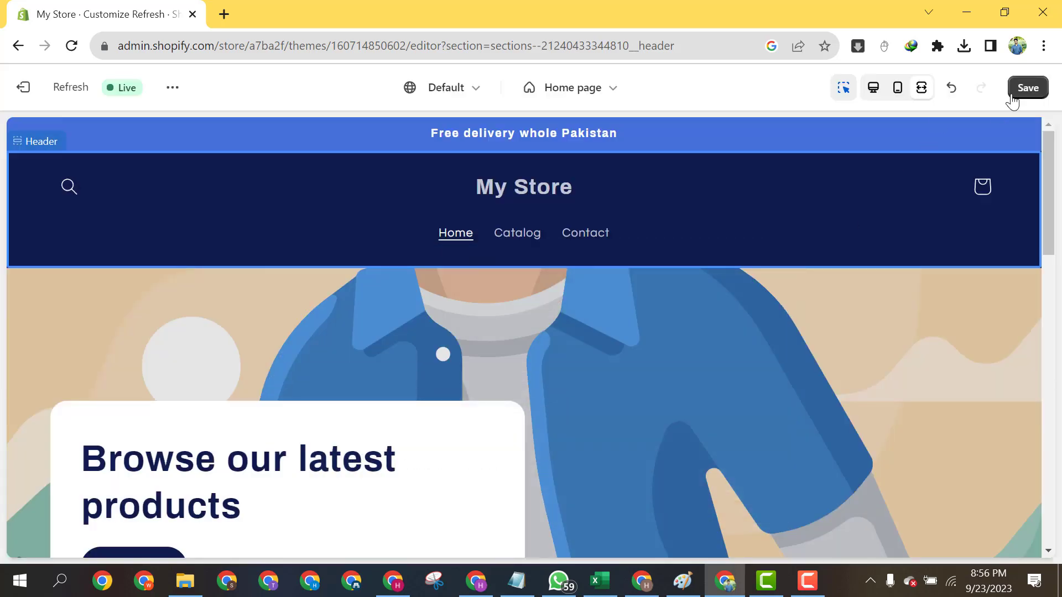
pyautogui.click(1011, 97)
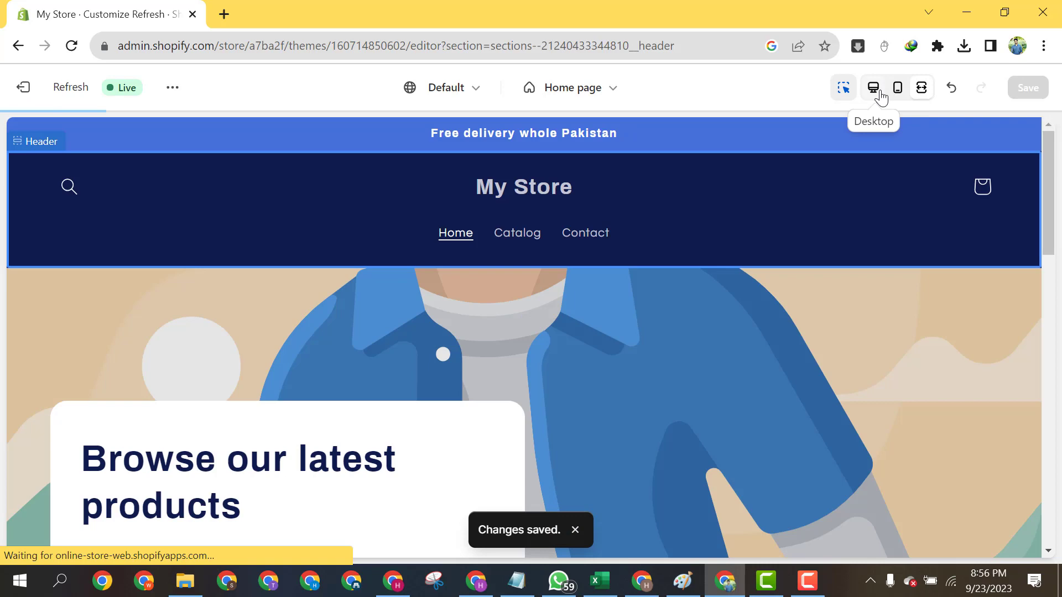
# Switch the store preview to desktop size and check which blocks can be added under the Header section.
pyautogui.click(875, 90)
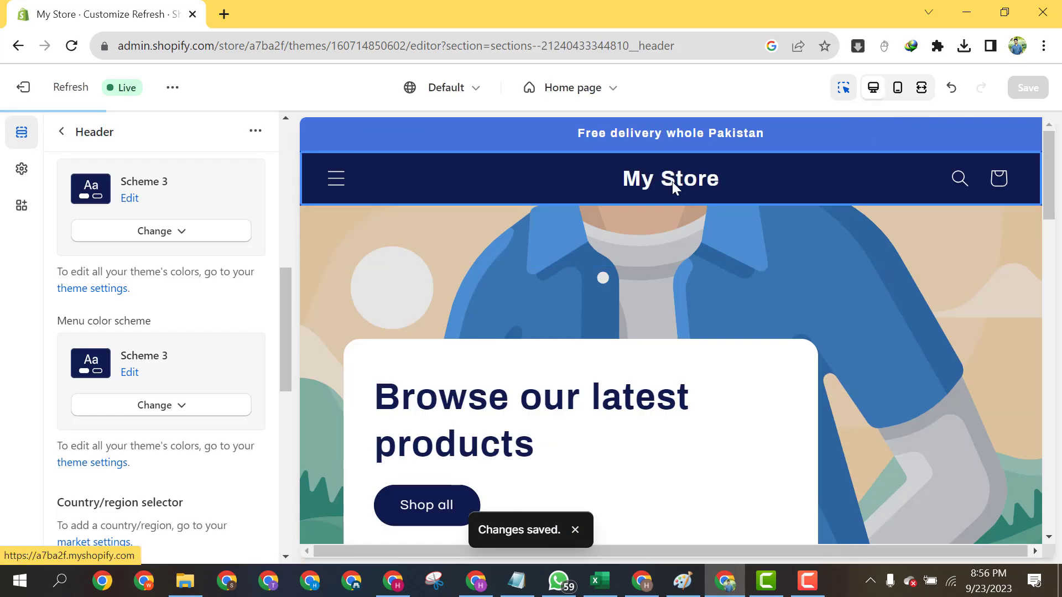
pyautogui.click(667, 185)
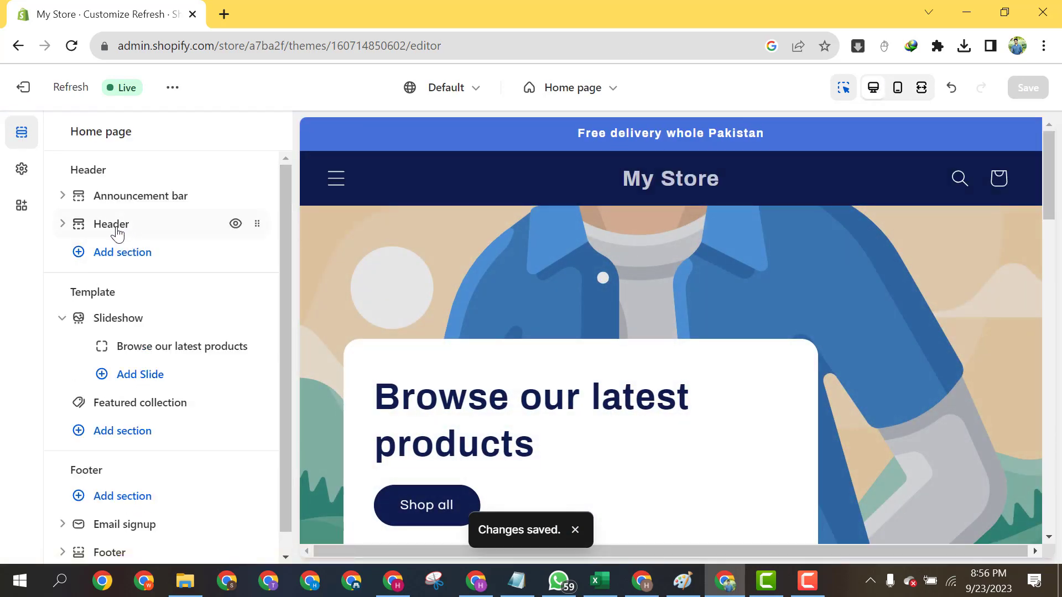
pyautogui.click(62, 224)
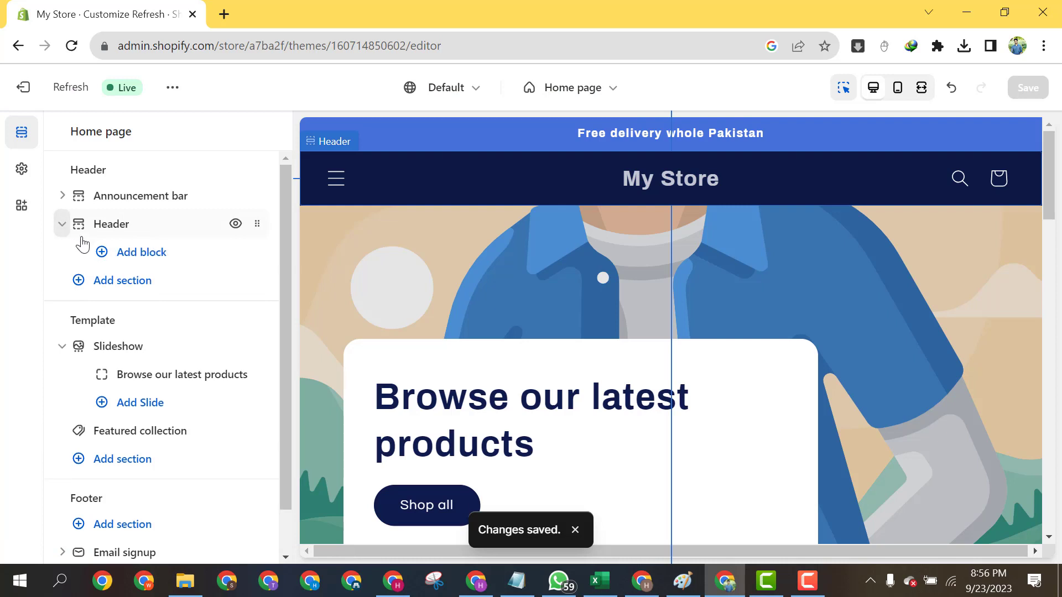
pyautogui.click(145, 254)
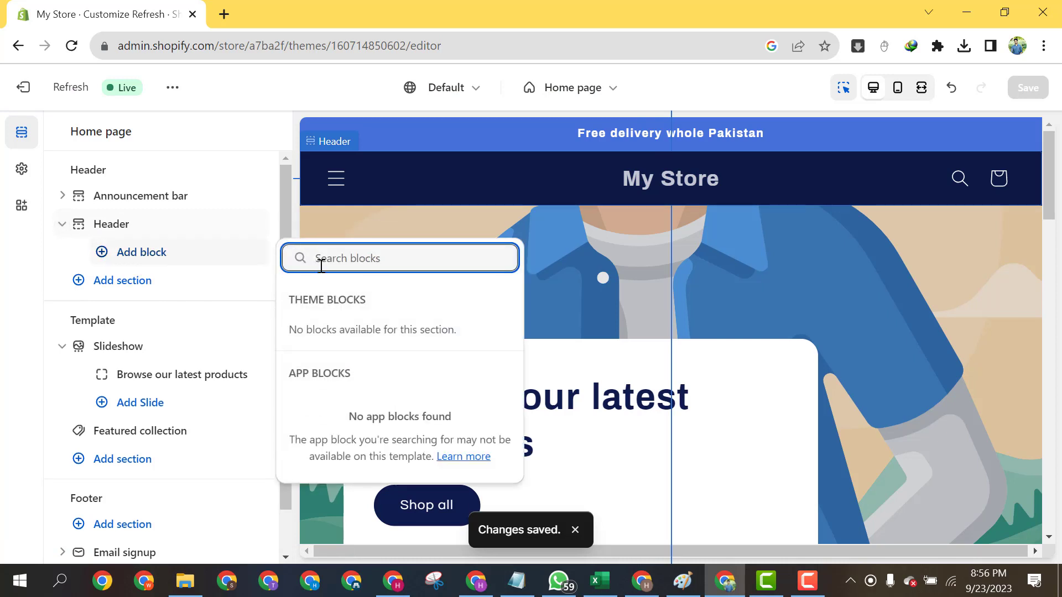
pyautogui.write('fo')
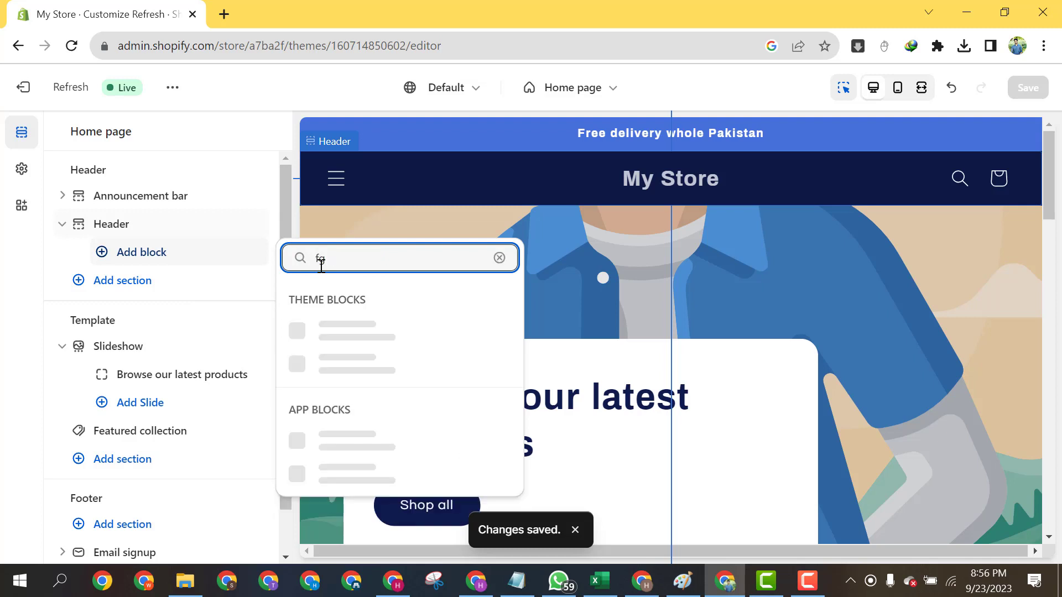
pyautogui.press('BackSpace')
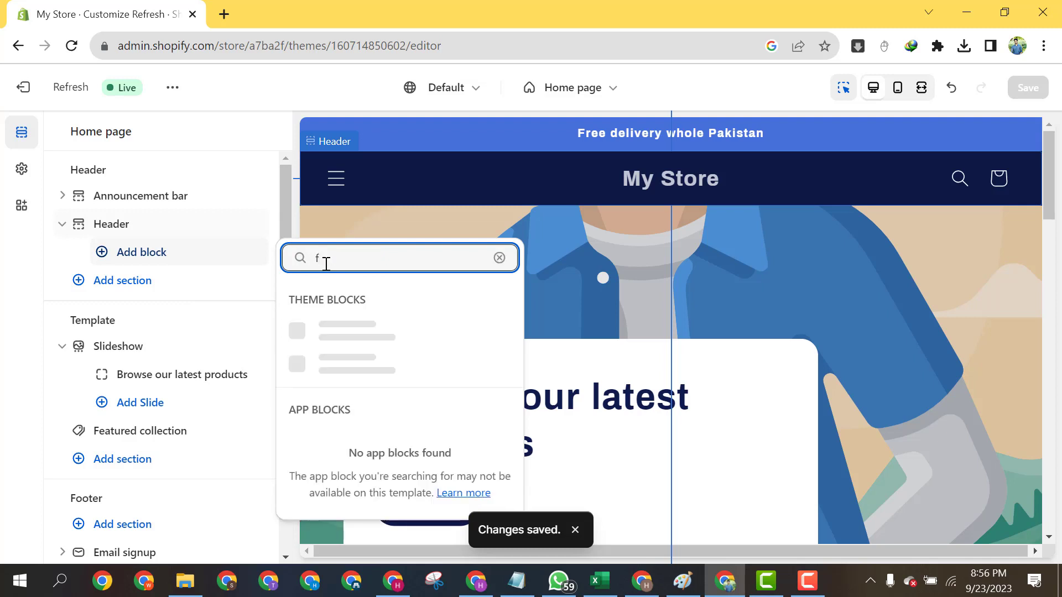
pyautogui.press('BackSpace')
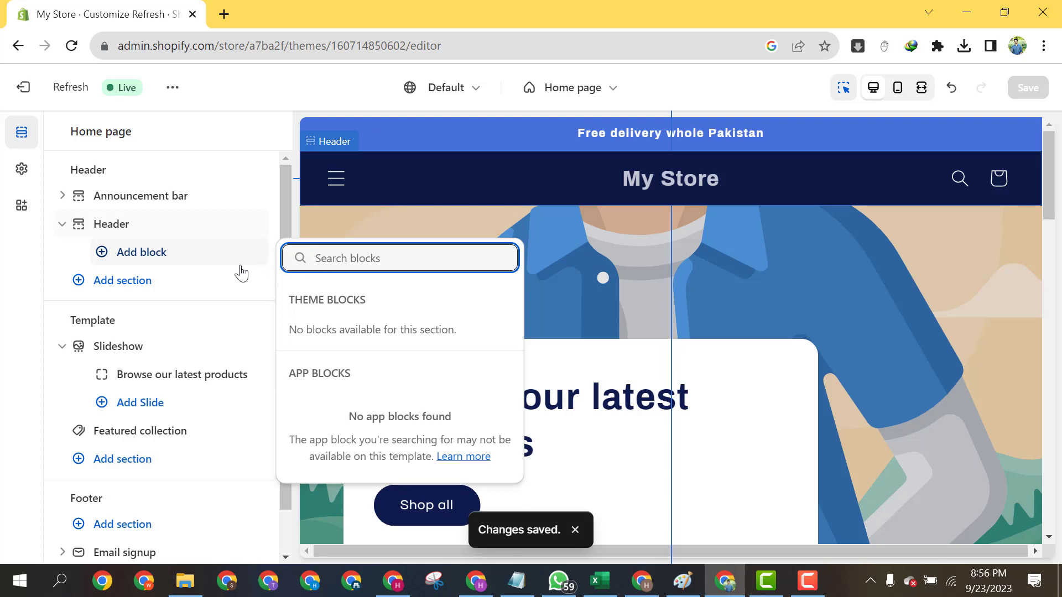
# Expand the theme settings within the Header section's settings and open the image selection for the logo.
pyautogui.click(98, 226)
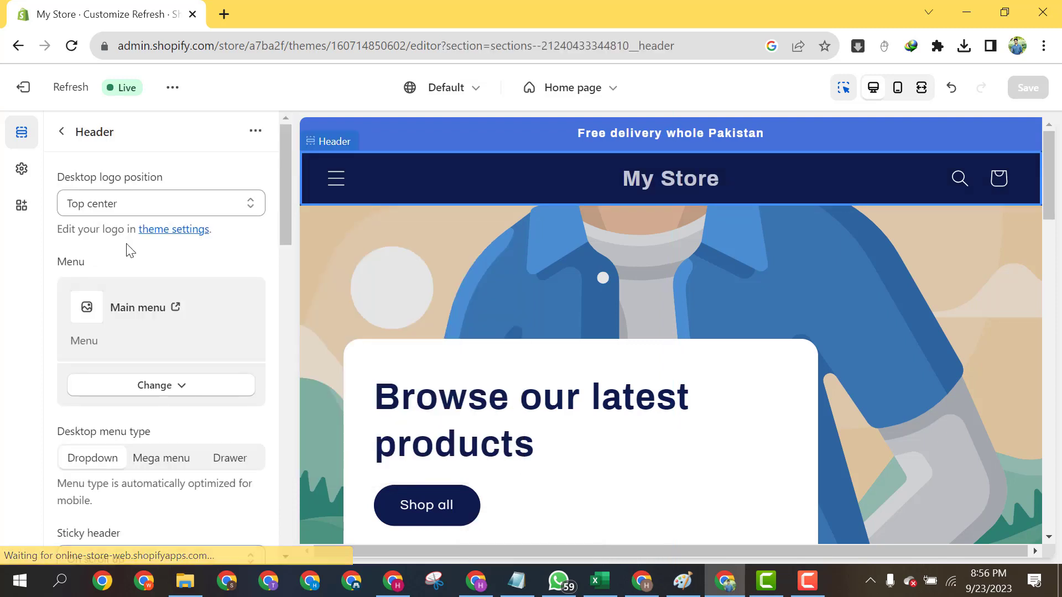
pyautogui.scroll(-1, 157, 378)
pyautogui.scroll(-7, 155, 379)
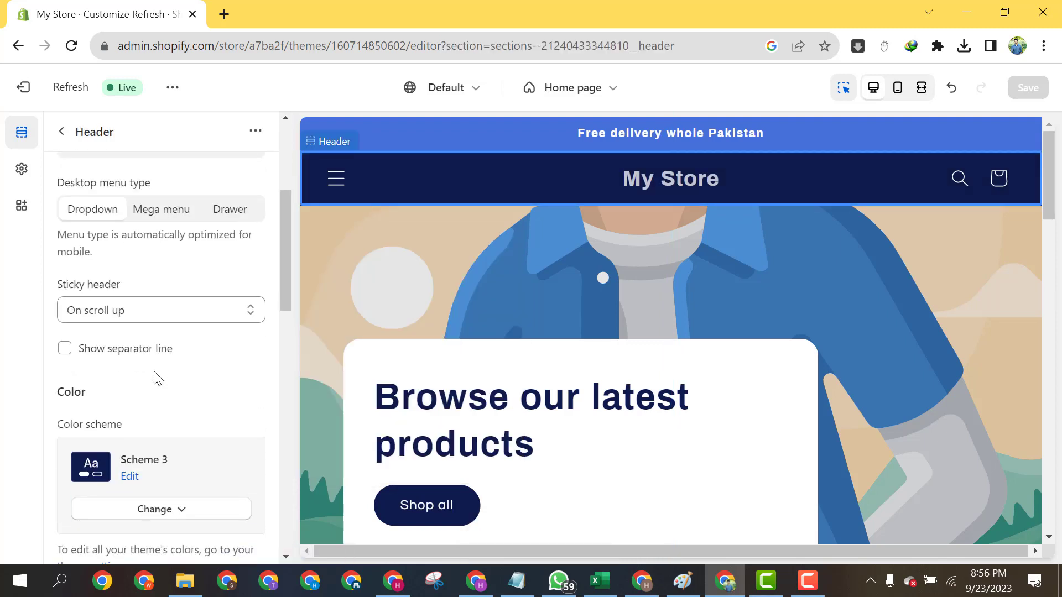
pyautogui.scroll(-3, 124, 358)
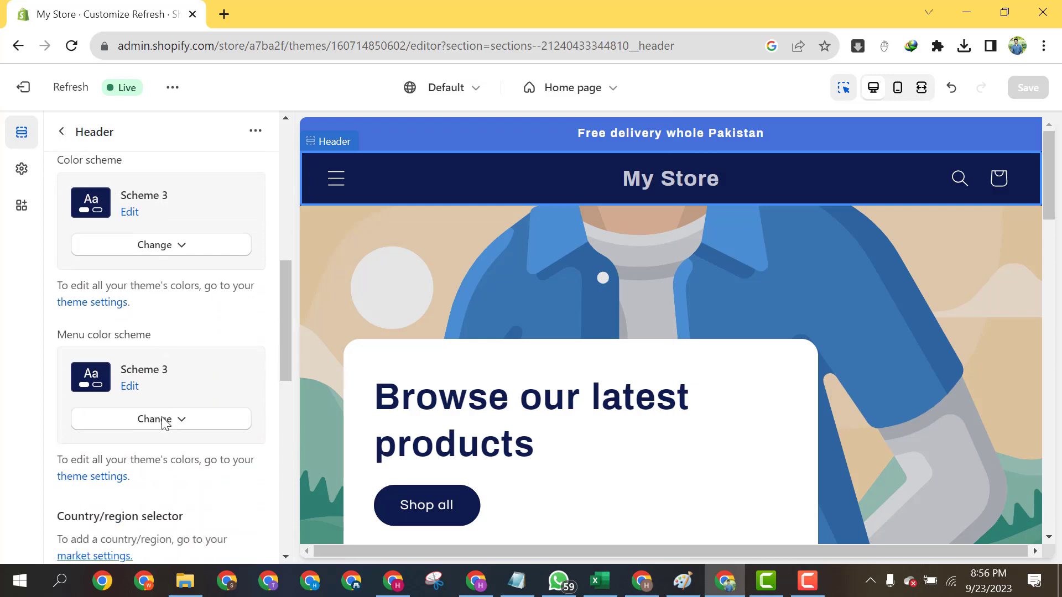
pyautogui.scroll(-3, 140, 429)
pyautogui.scroll(-3, 142, 441)
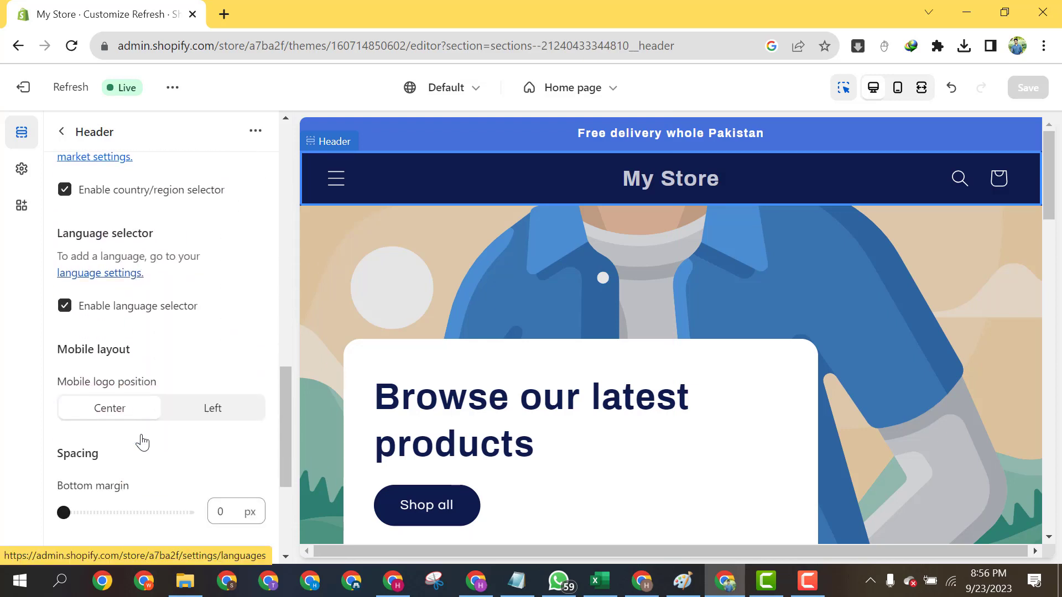
pyautogui.scroll(-4, 101, 381)
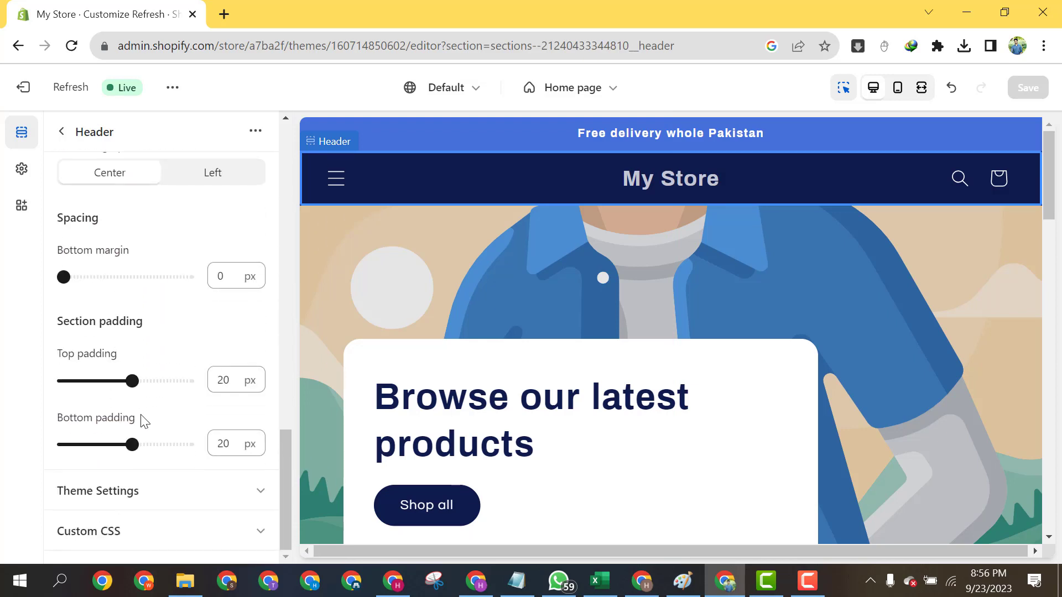
pyautogui.click(157, 489)
pyautogui.scroll(-6, 173, 429)
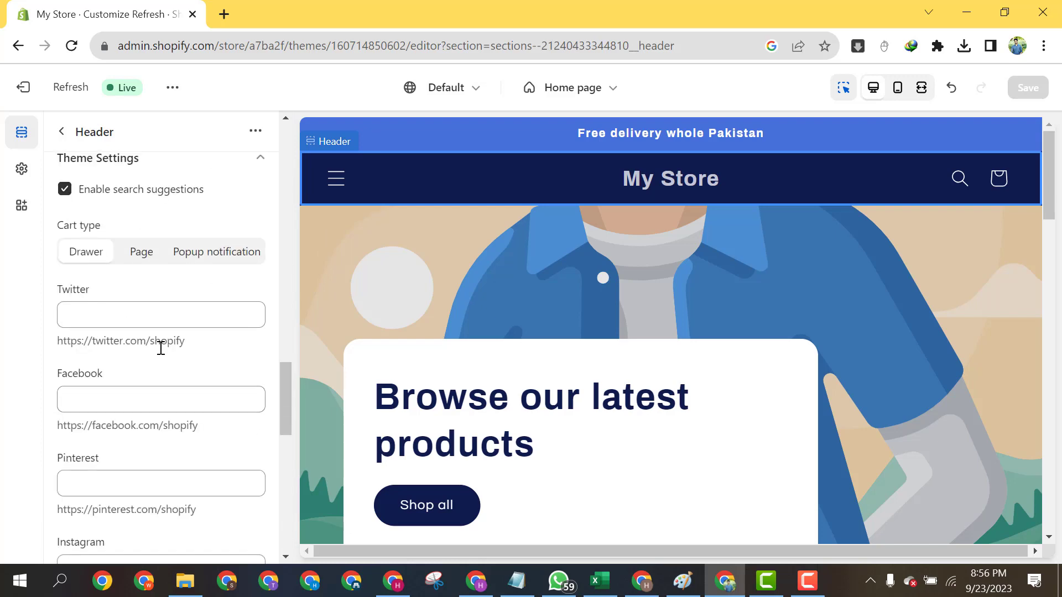
pyautogui.scroll(-12, 178, 383)
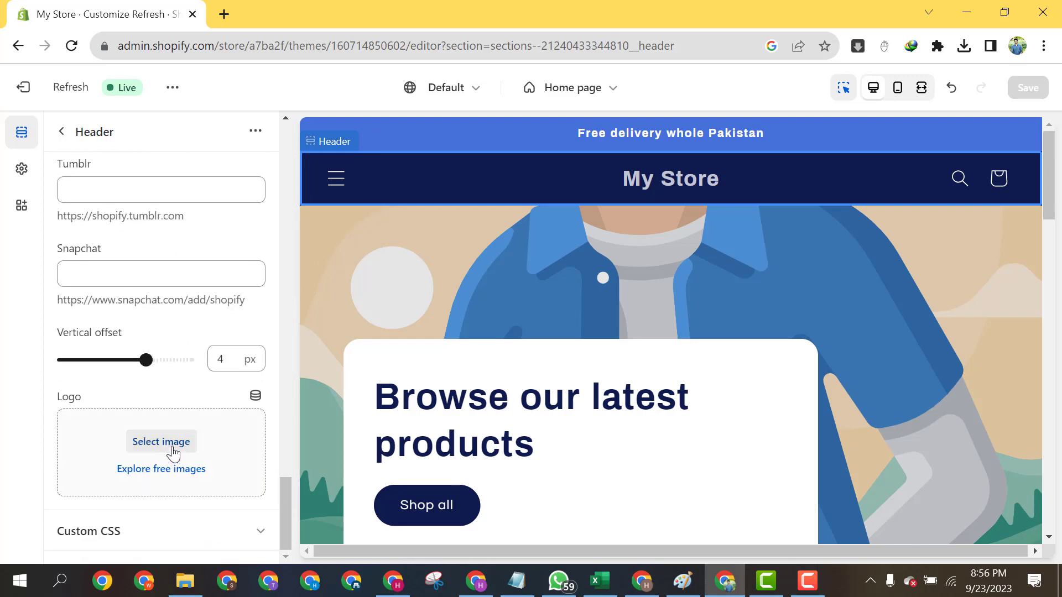
pyautogui.click(161, 442)
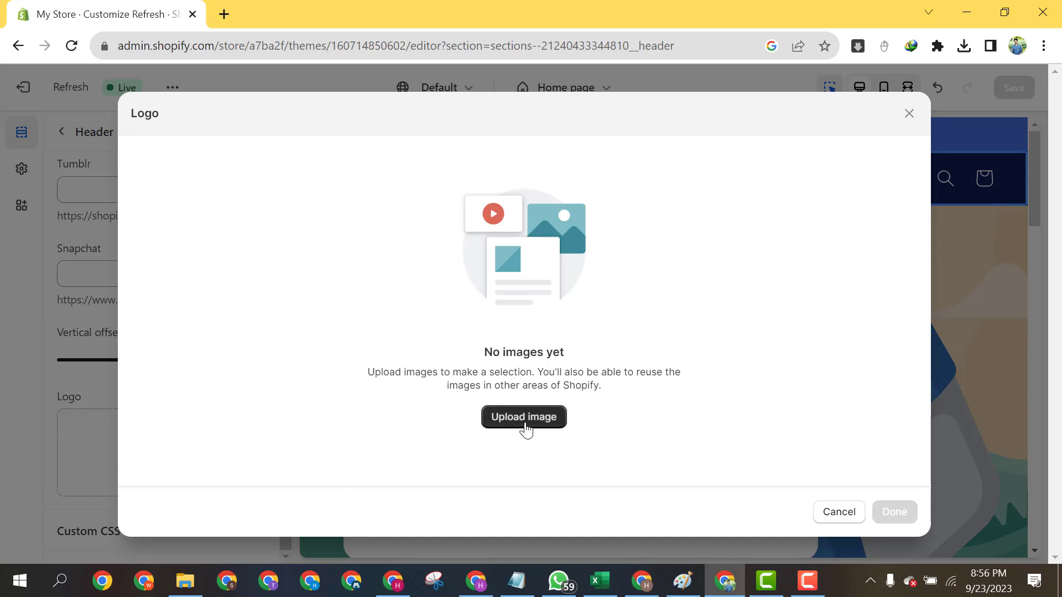
# Upload the JVMM_124x_2x JPG from the Downloads folder and set it as the store logo.
pyautogui.click(525, 429)
pyautogui.scroll(-1, 491, 230)
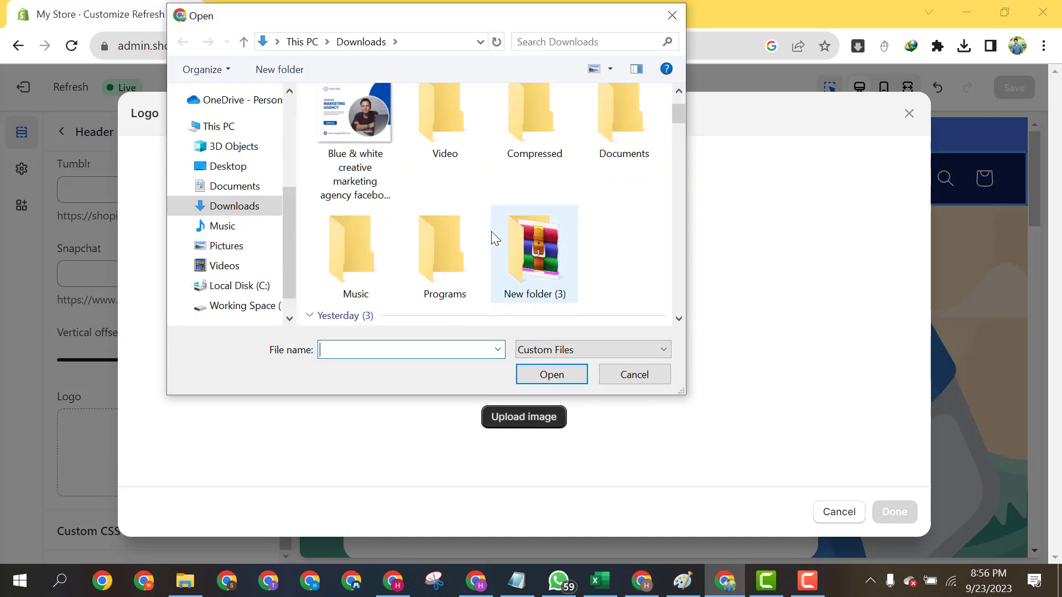
pyautogui.scroll(-3, 491, 232)
pyautogui.click(534, 224)
pyautogui.click(560, 376)
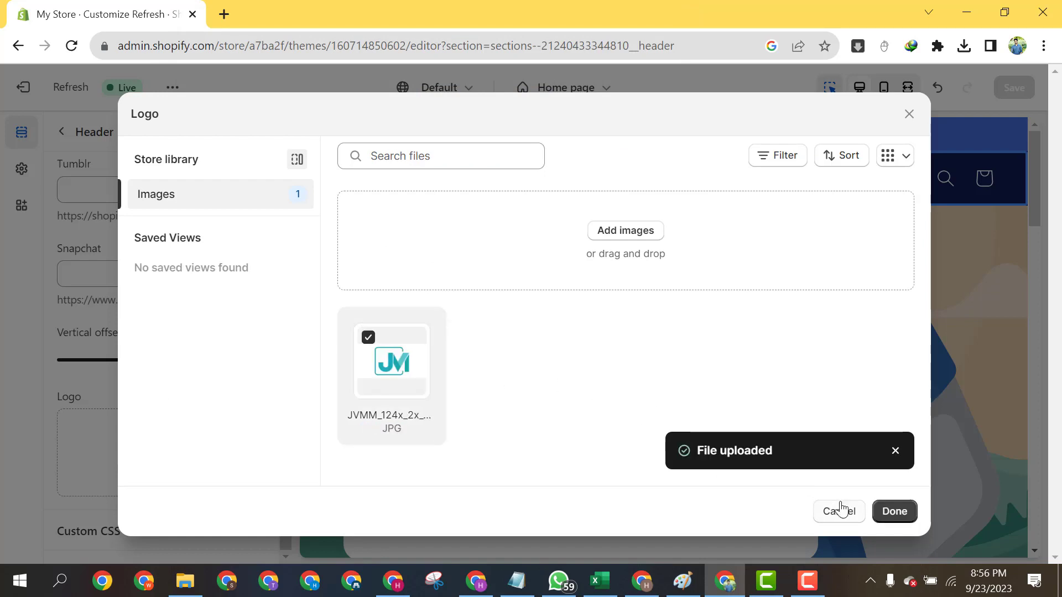
pyautogui.click(894, 512)
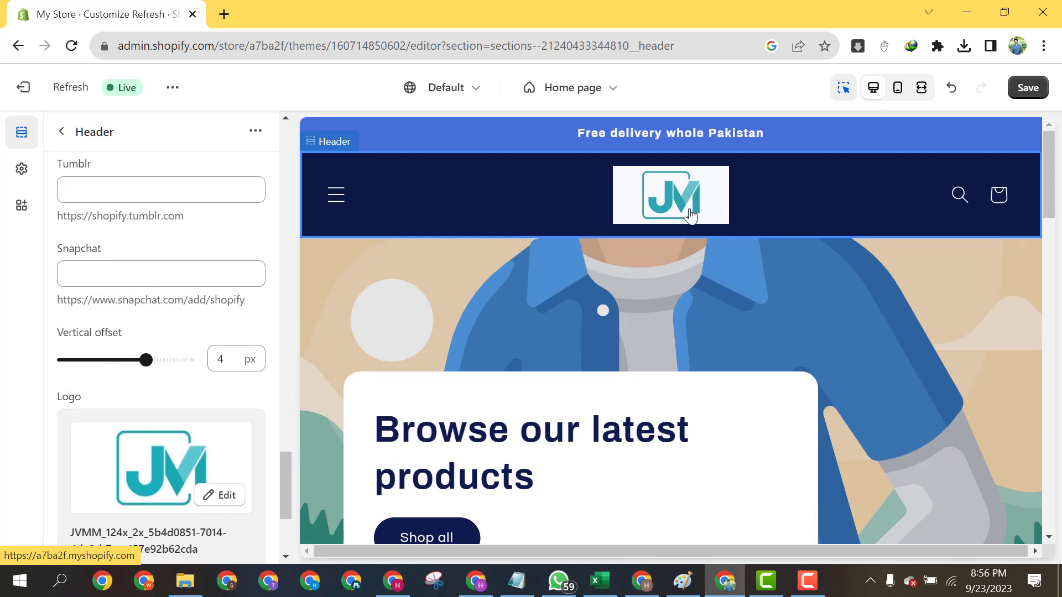
pyautogui.click(806, 579)
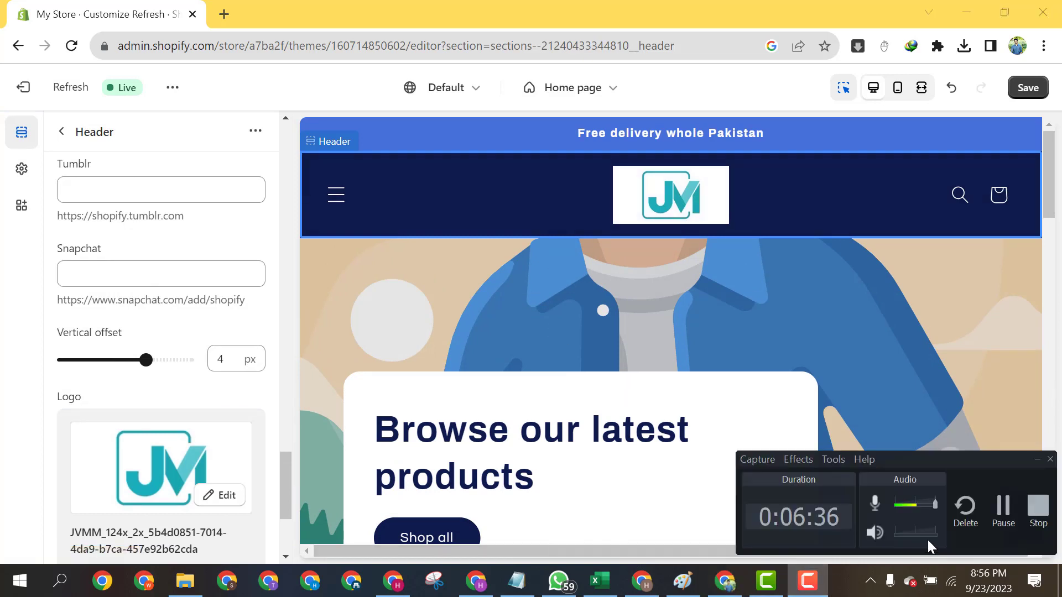
pyautogui.click(1008, 529)
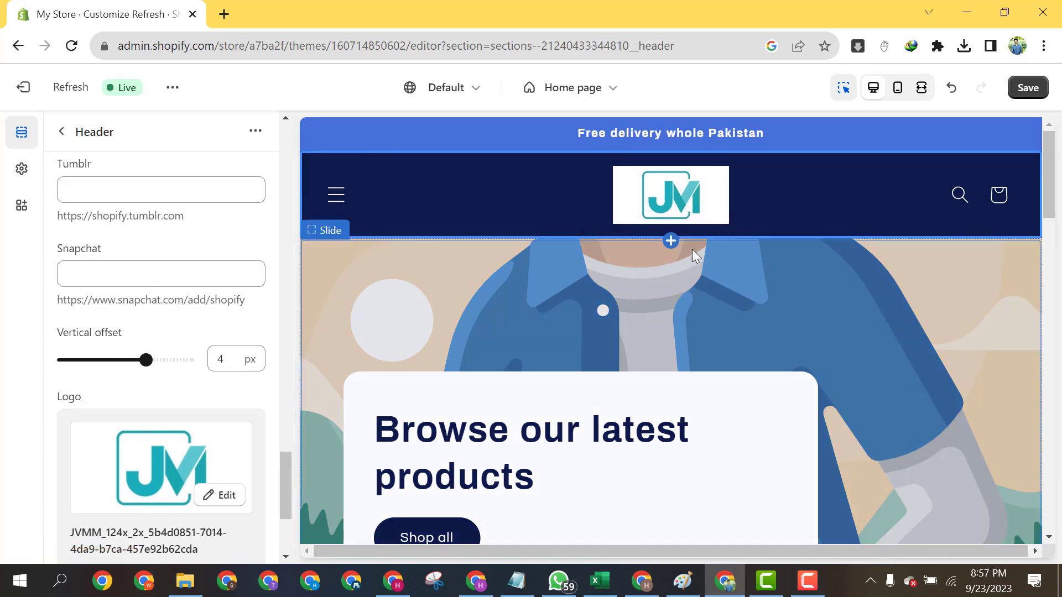
# Save the theme changes and check the header logo in the full-screen preview before returning to desktop size.
pyautogui.scroll(-2, 687, 334)
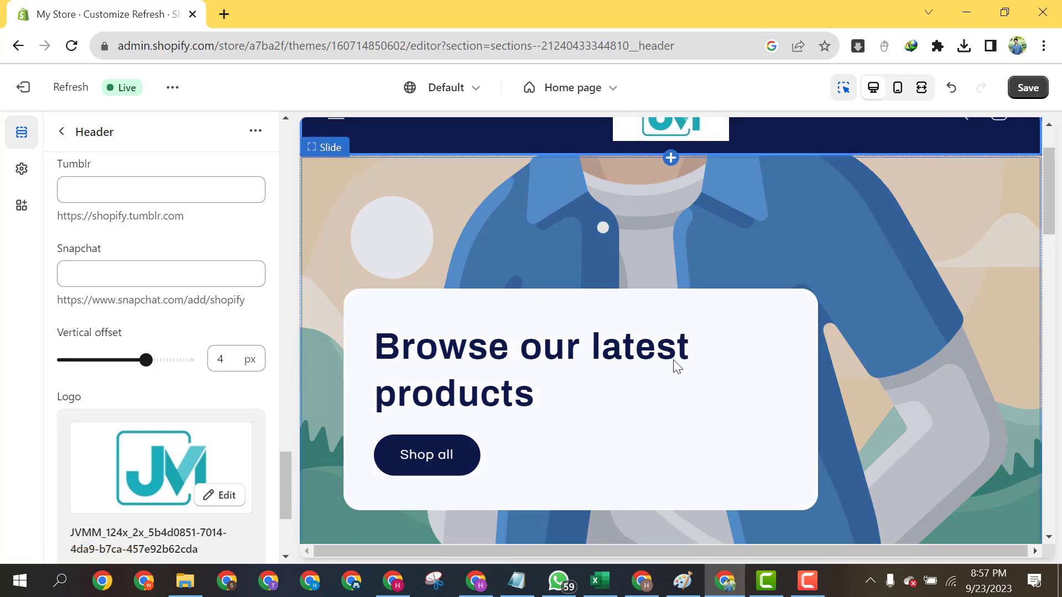
pyautogui.scroll(2, 735, 324)
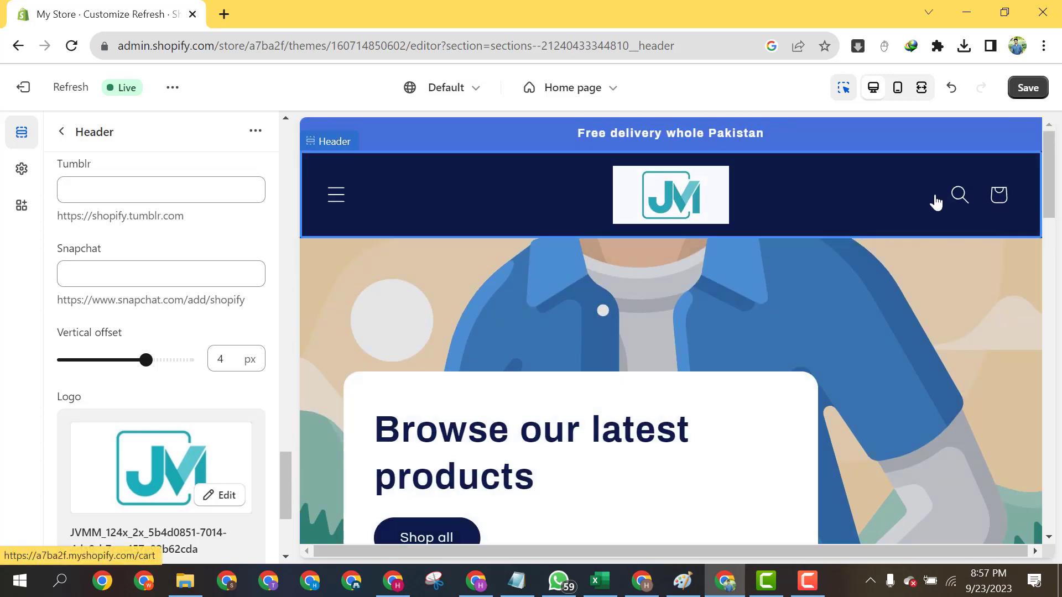
pyautogui.click(1028, 87)
pyautogui.click(926, 94)
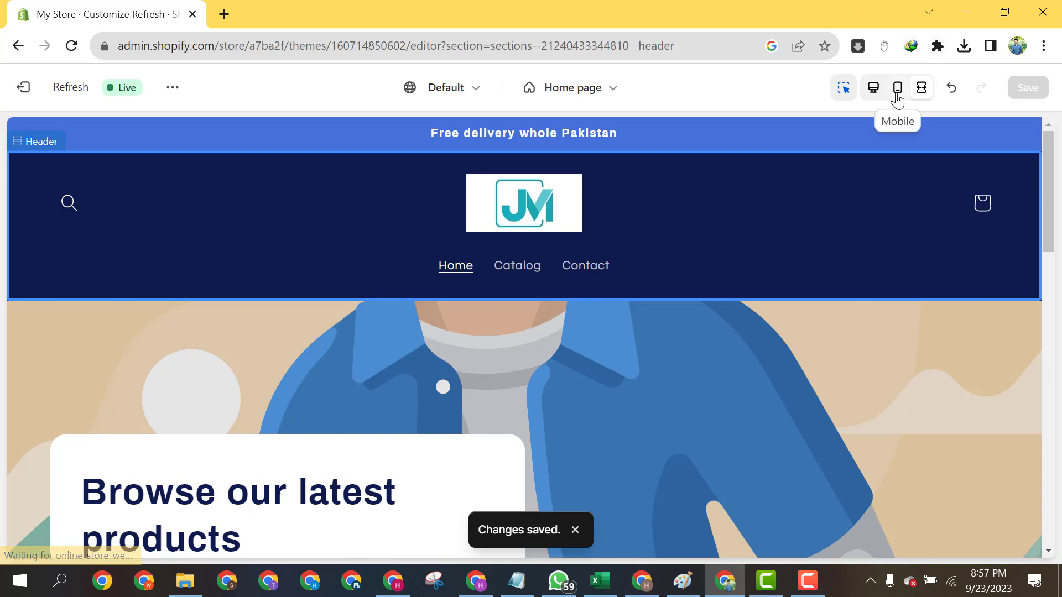
pyautogui.click(876, 93)
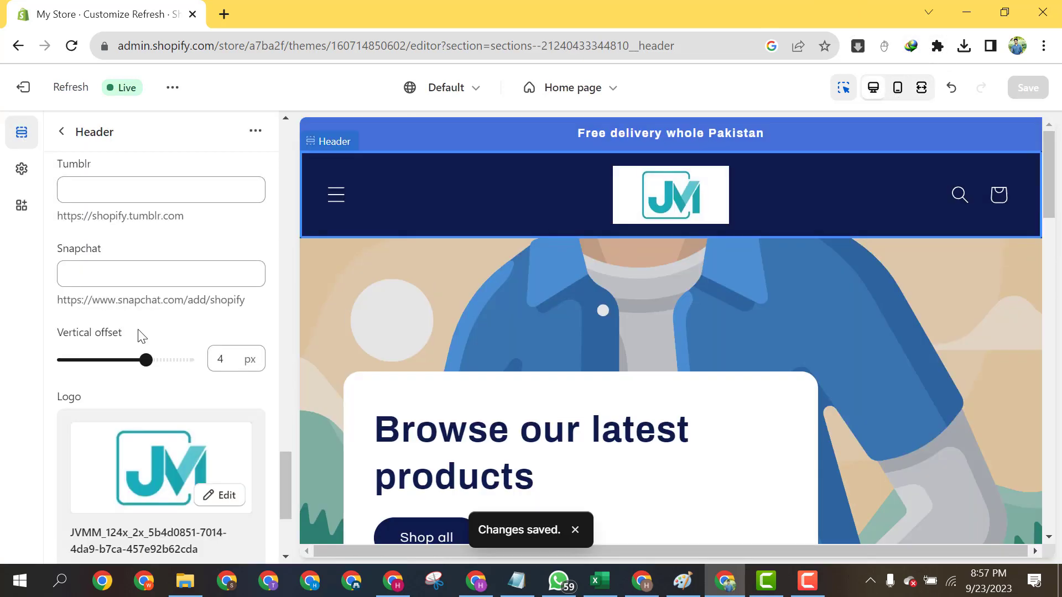
# Set the Header section's desktop logo position to Top left and check it in the full-screen preview.
pyautogui.scroll(15, 135, 379)
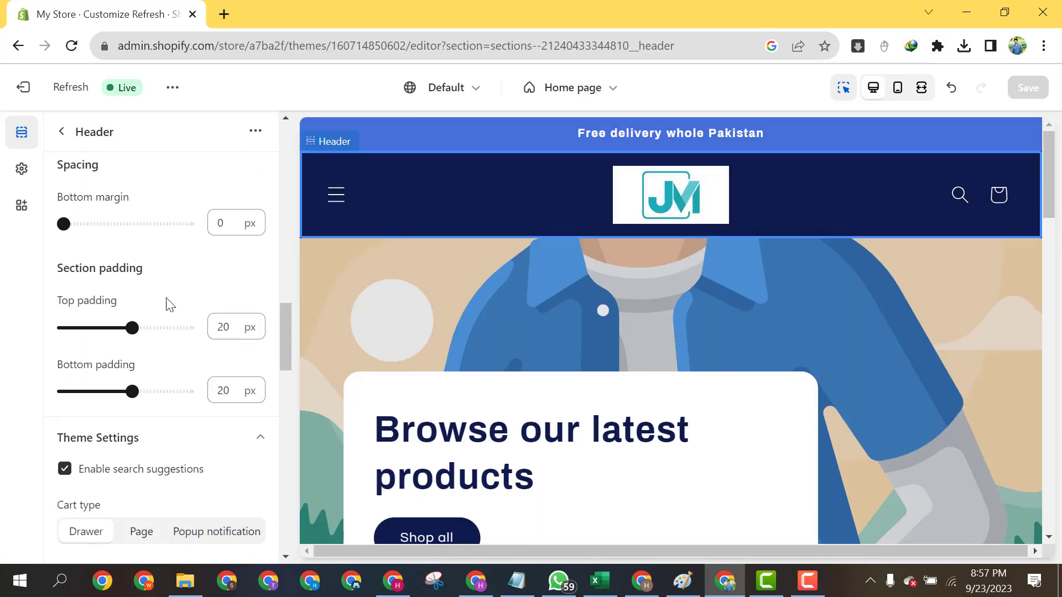
pyautogui.scroll(9, 176, 333)
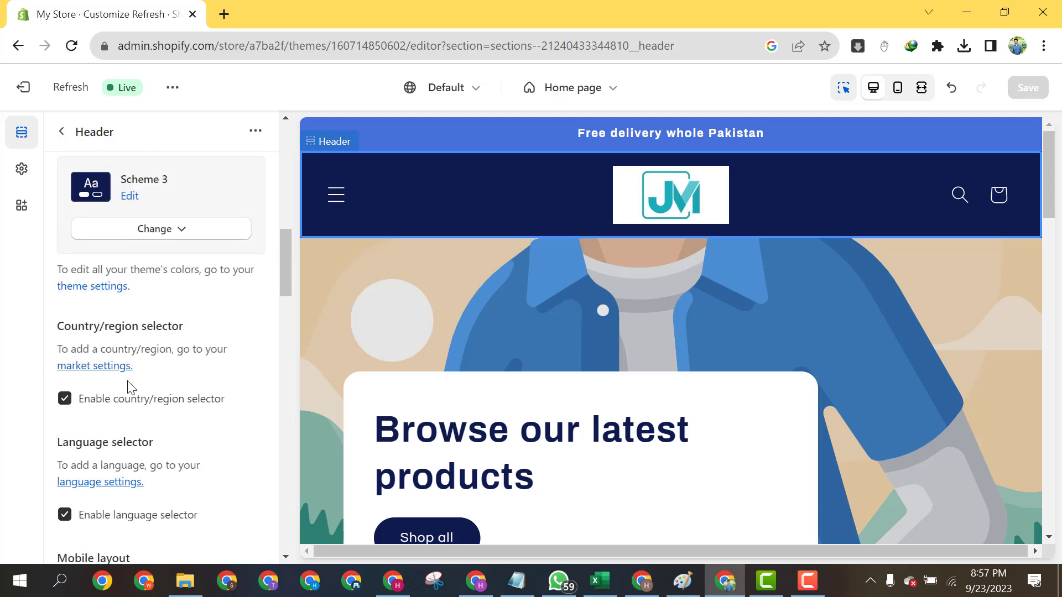
pyautogui.scroll(12, 166, 407)
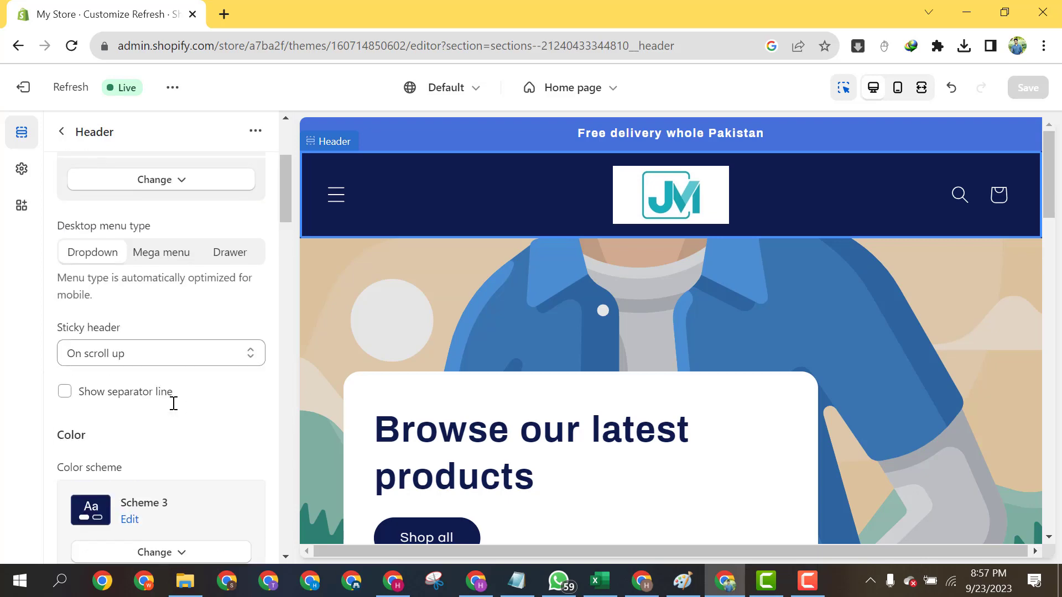
pyautogui.scroll(1, 173, 403)
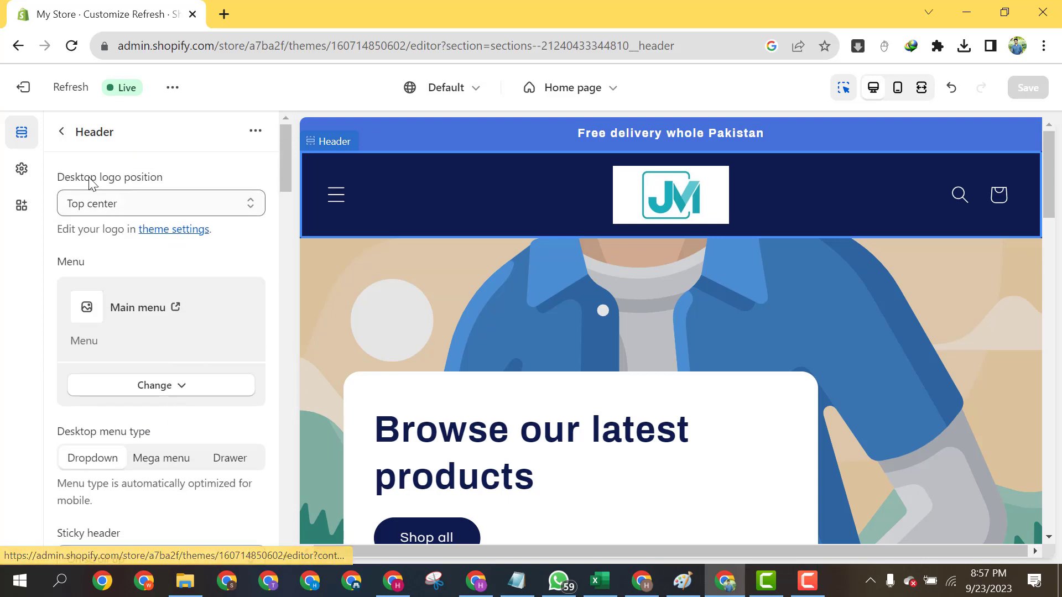
pyautogui.click(61, 131)
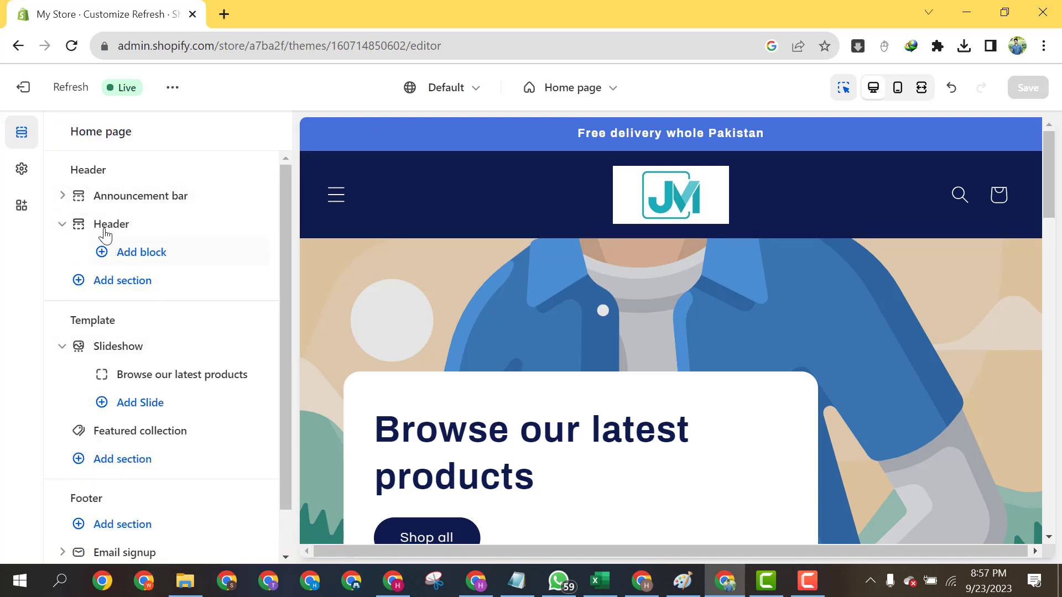
pyautogui.click(169, 226)
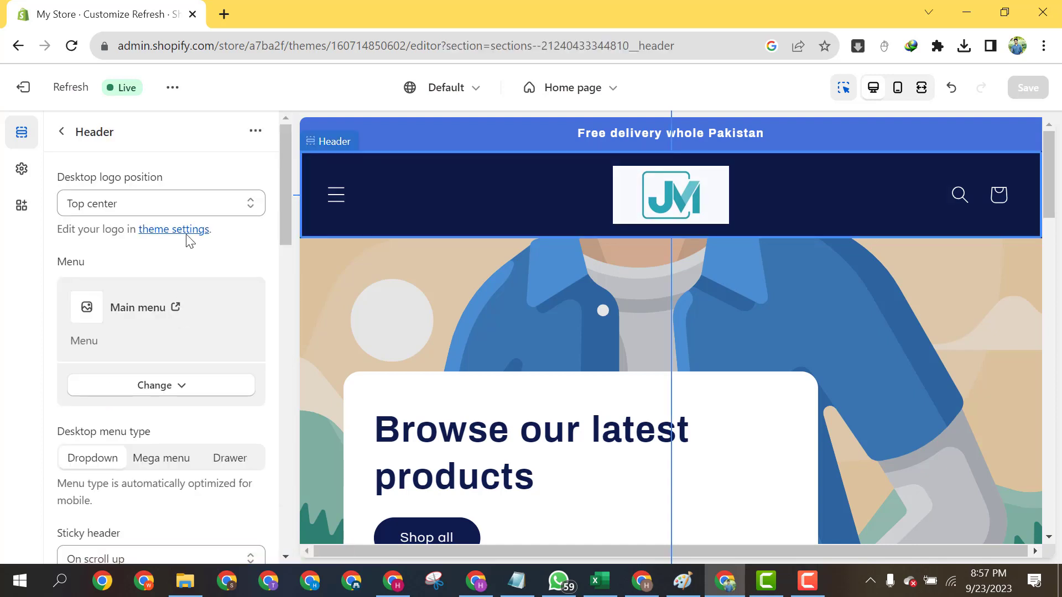
pyautogui.click(182, 204)
pyautogui.click(180, 206)
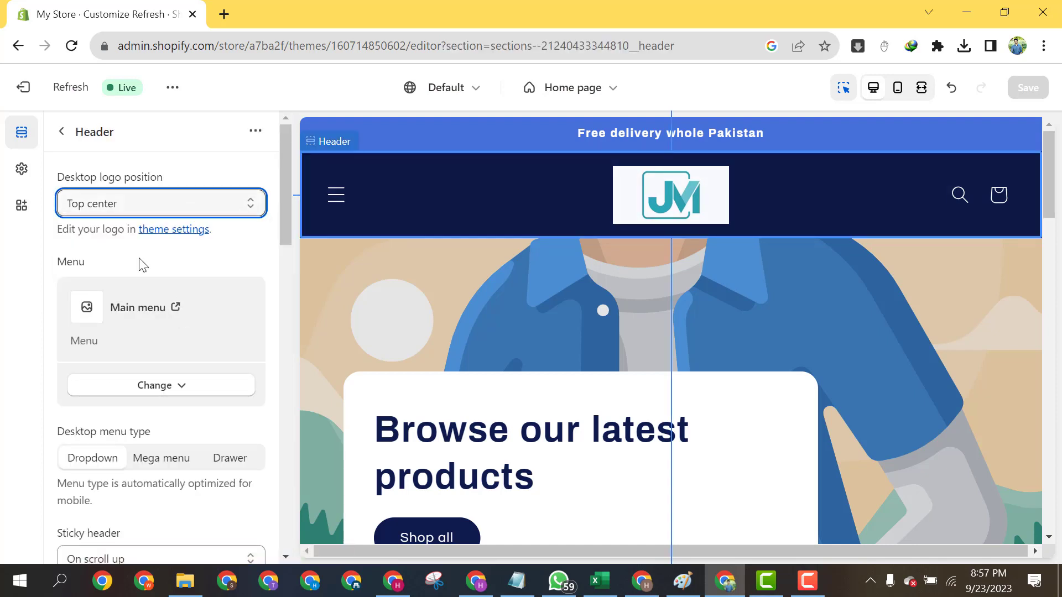
pyautogui.click(128, 211)
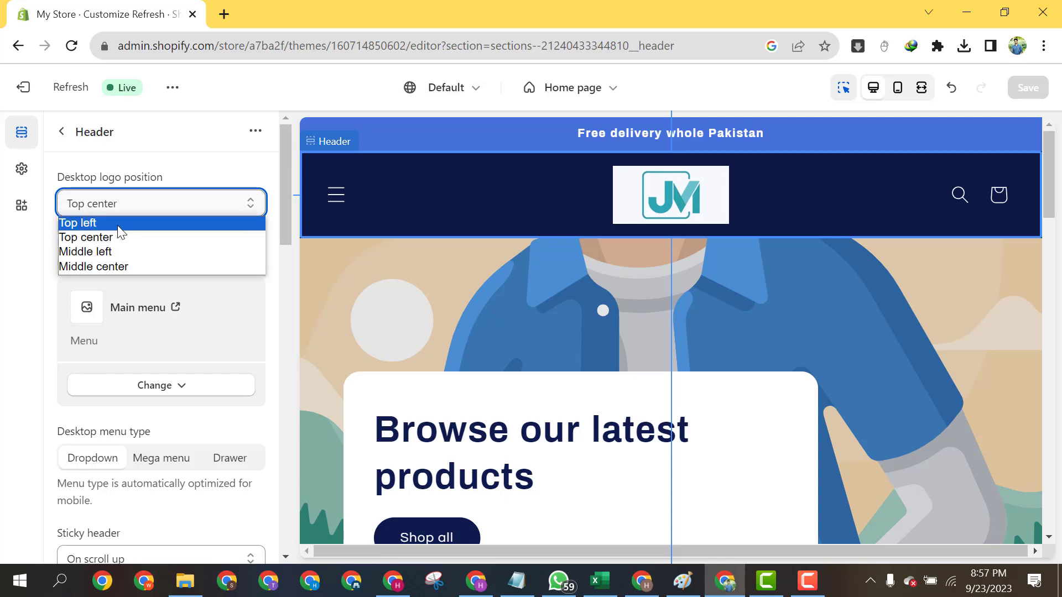
pyautogui.click(117, 225)
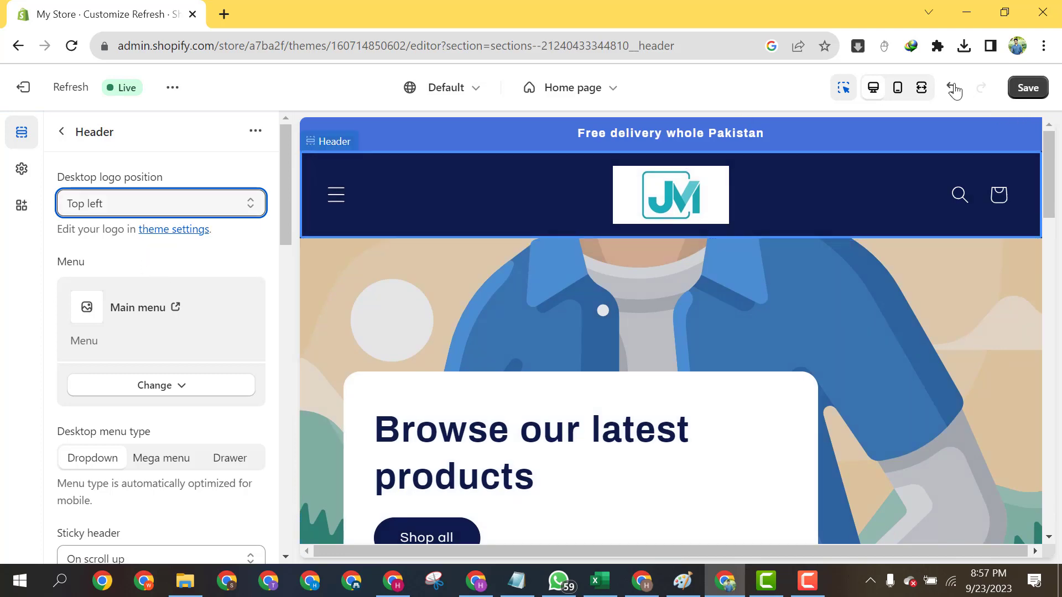
pyautogui.click(922, 88)
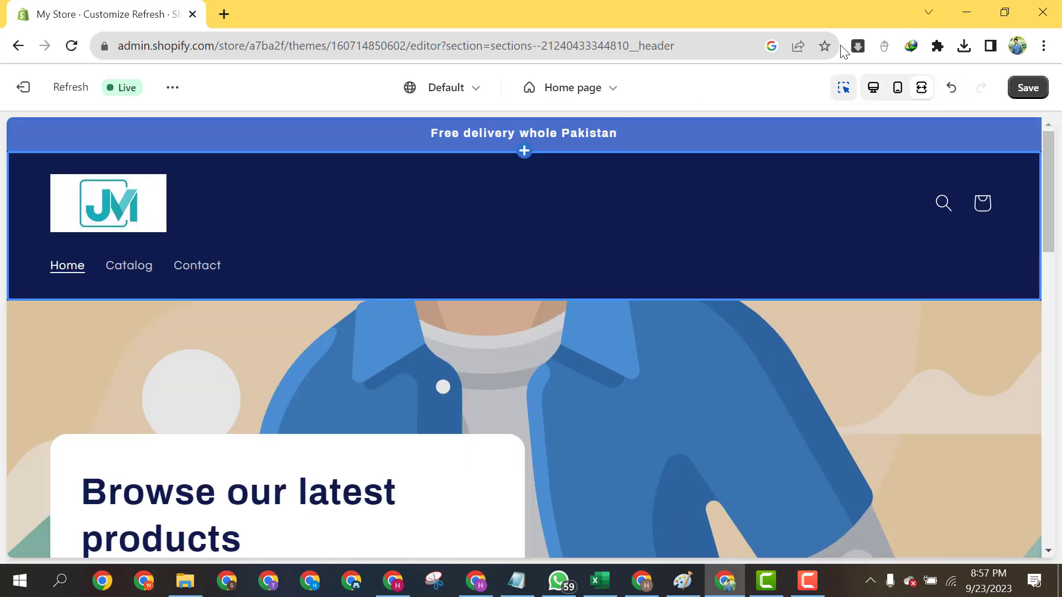
pyautogui.click(873, 88)
# Set the Header section's desktop logo position to Top center and return to the home page section list.
pyautogui.click(171, 209)
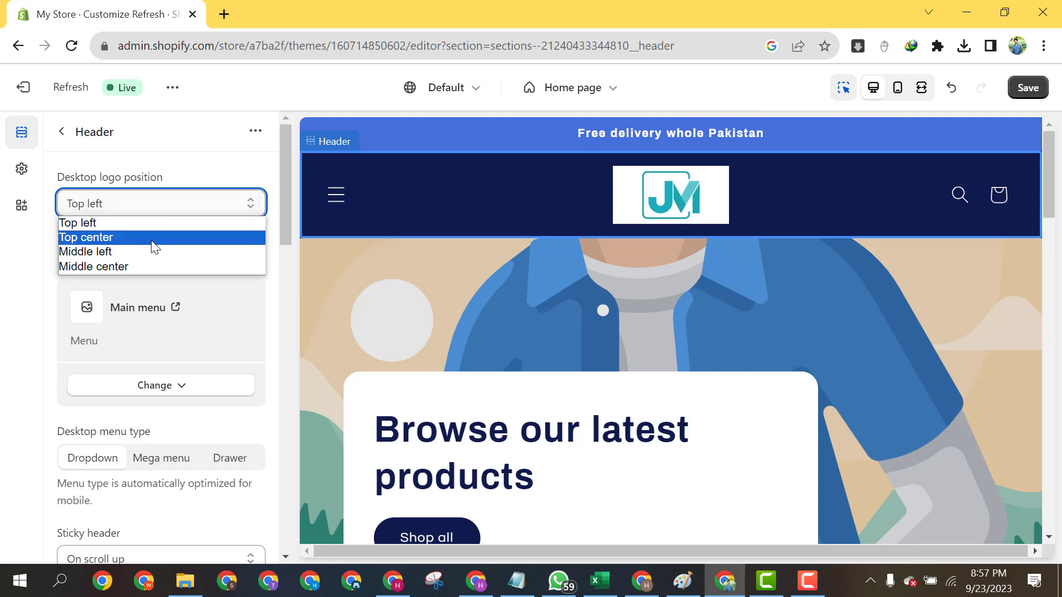
pyautogui.click(154, 238)
pyautogui.scroll(-5, 575, 281)
pyautogui.scroll(1, 537, 310)
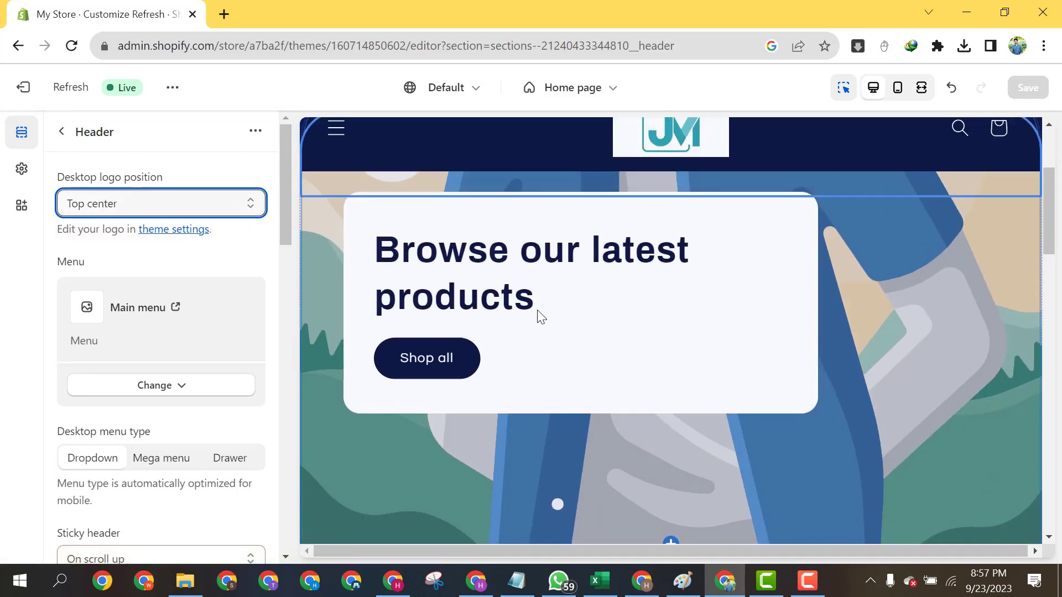
pyautogui.click(62, 132)
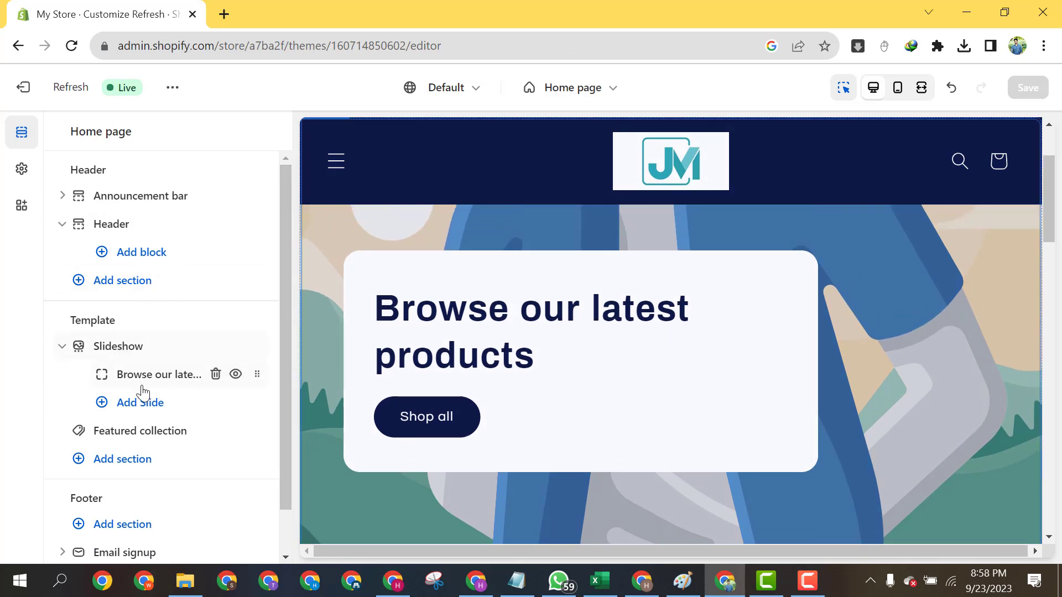
# Open the settings of the slideshow's "Browse our latest products" slide and select its heading text.
pyautogui.click(480, 329)
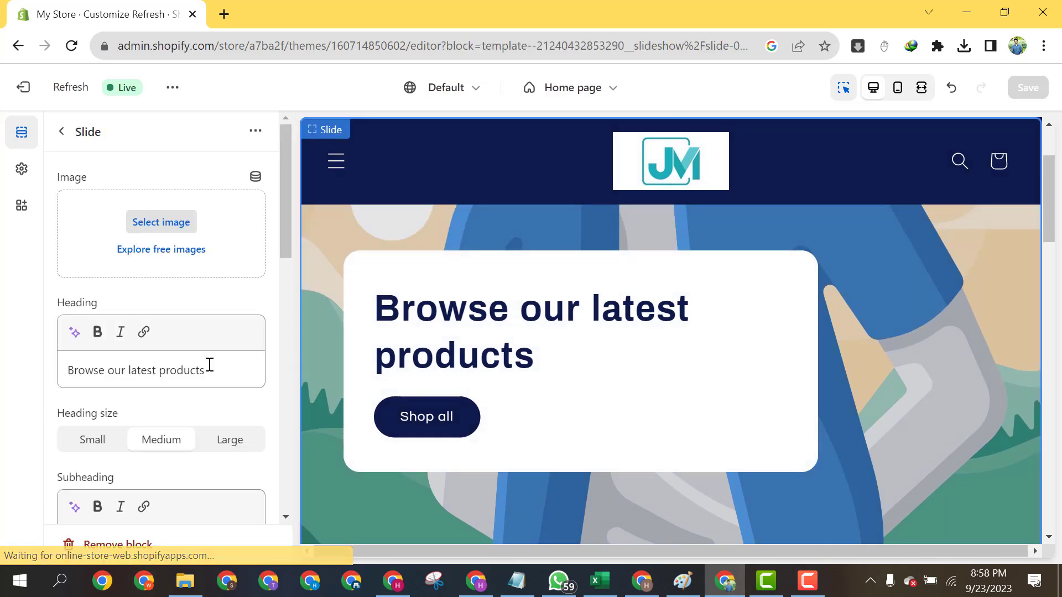
pyautogui.tripleClick(178, 369)
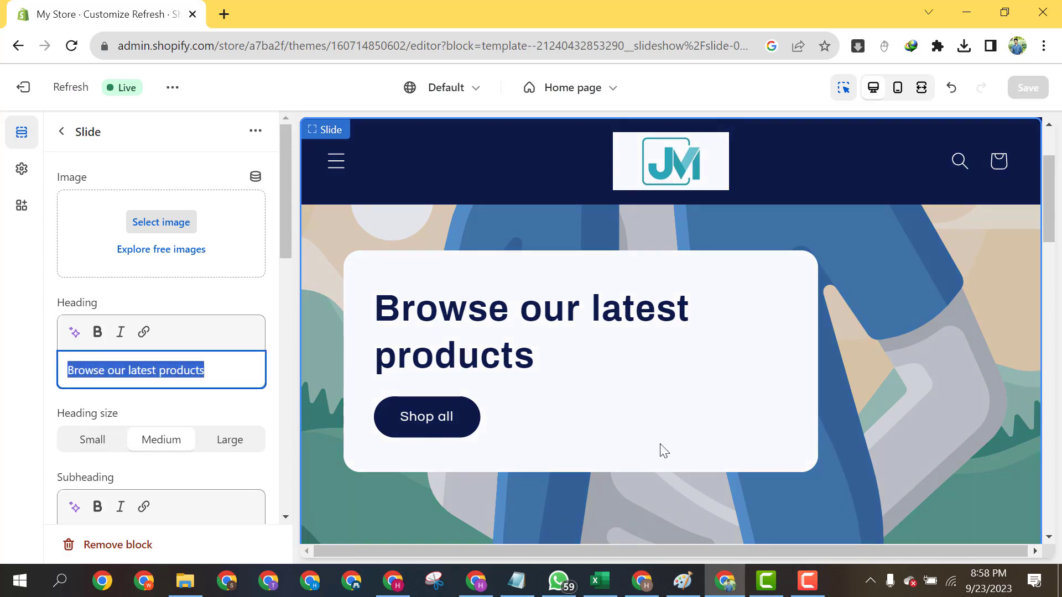
pyautogui.click(813, 587)
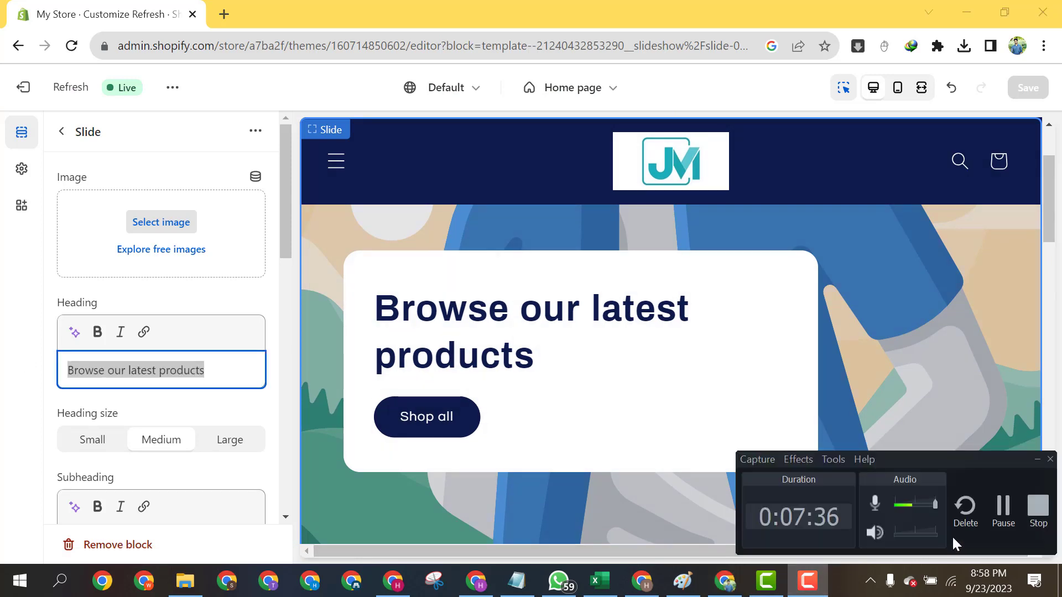
pyautogui.click(1001, 513)
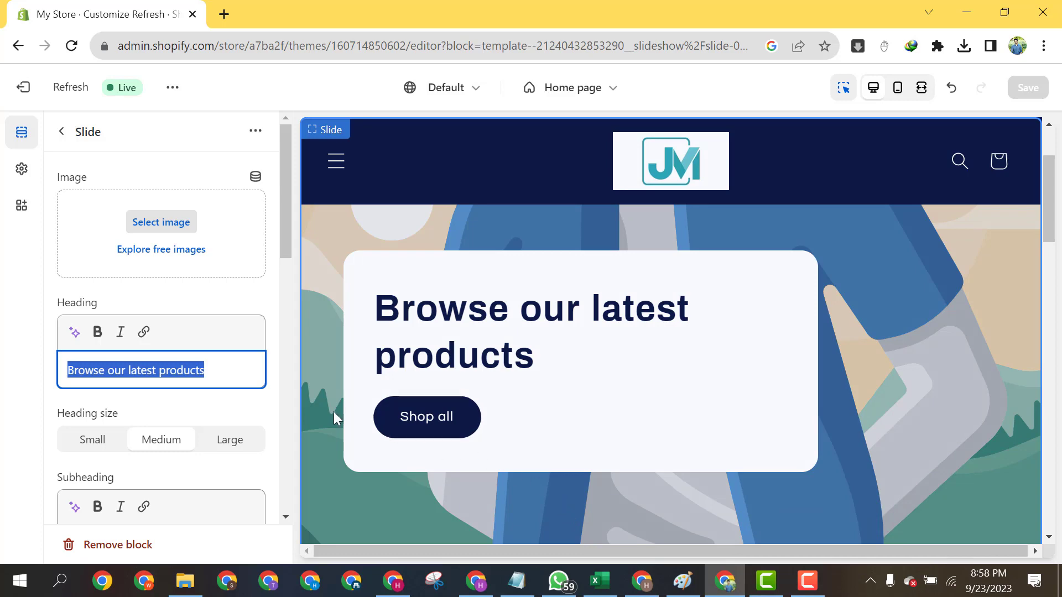
# Look at the Featured collection section's settings, select its heading text, and return to the section list.
pyautogui.scroll(-9, 334, 411)
pyautogui.scroll(-5, 528, 338)
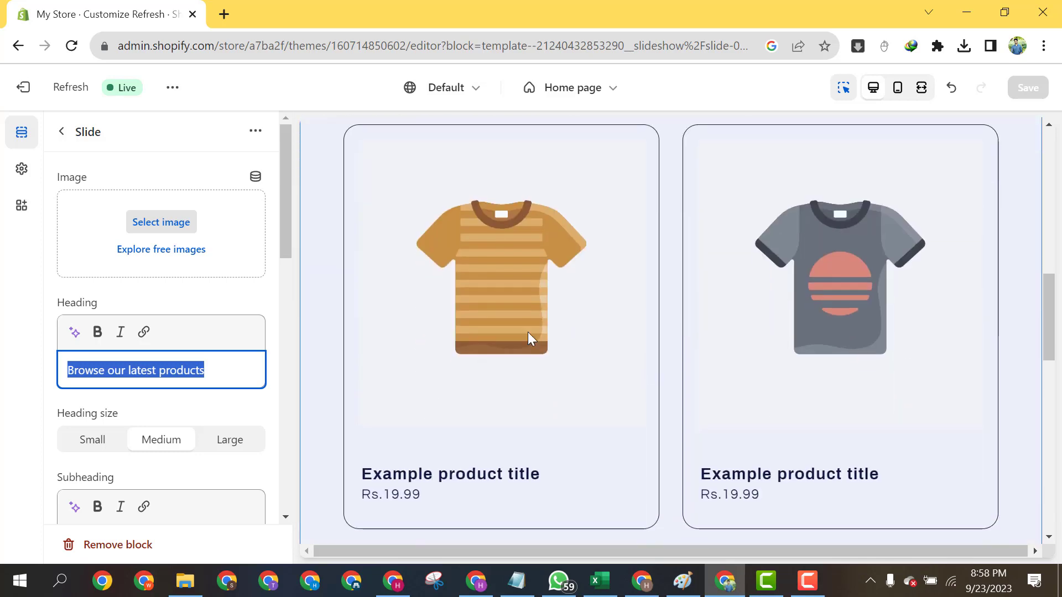
pyautogui.scroll(5, 619, 318)
pyautogui.click(618, 315)
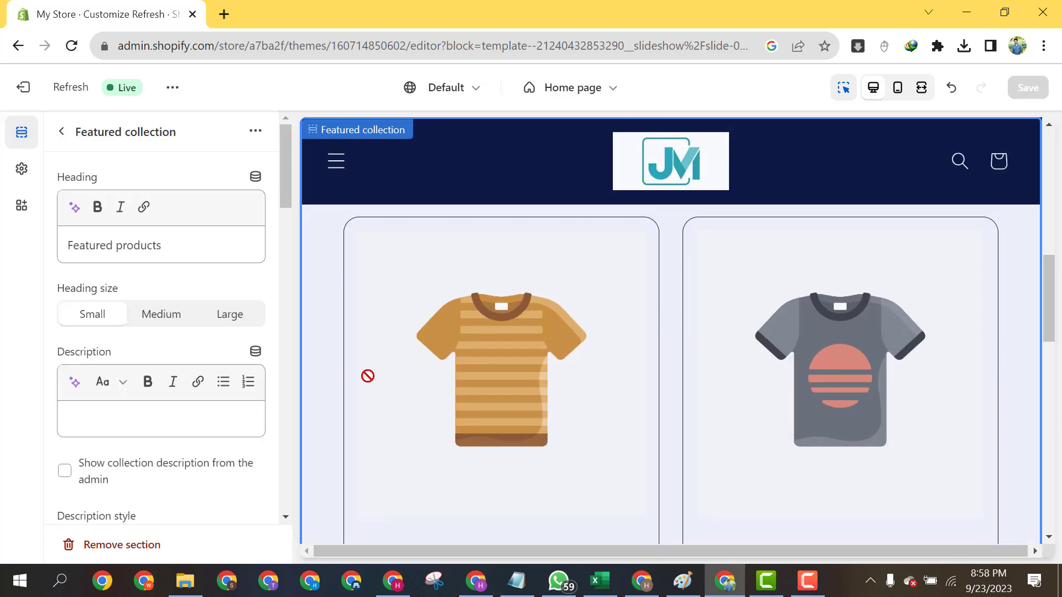
pyautogui.click(61, 131)
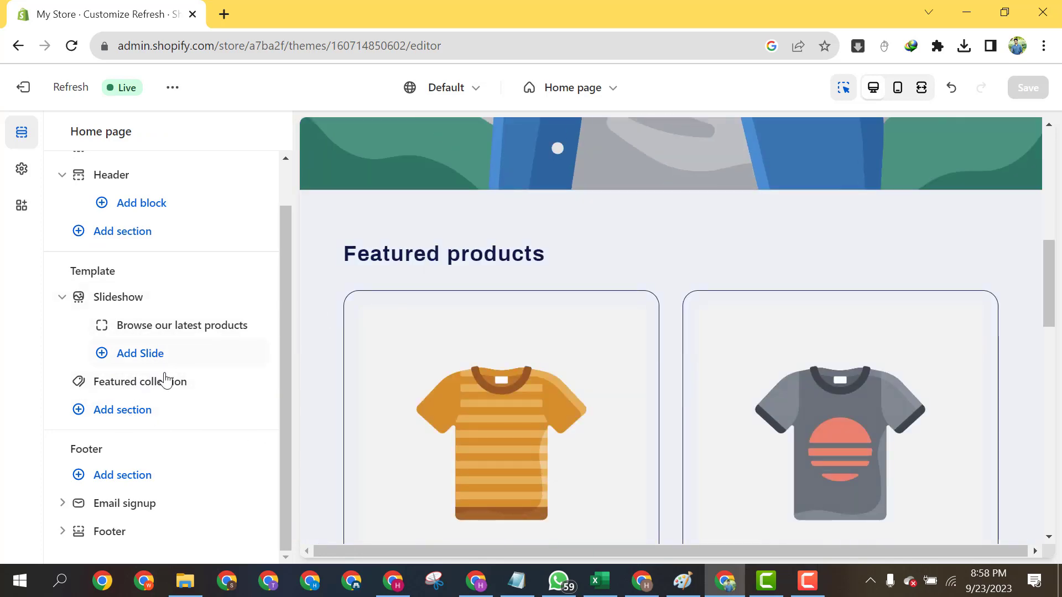
pyautogui.click(183, 382)
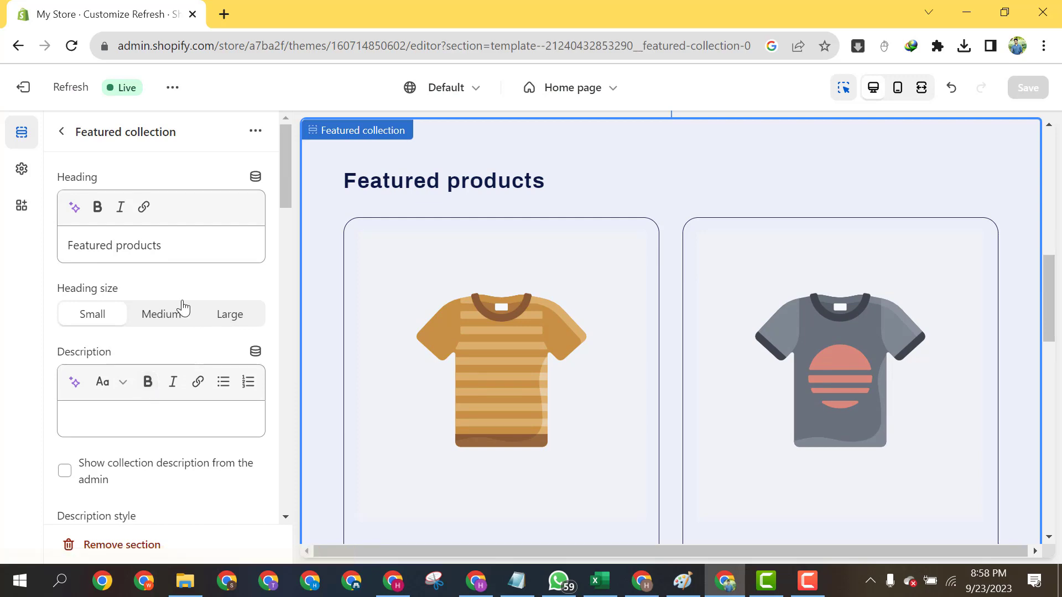
pyautogui.moveTo(182, 248); pyautogui.dragTo(54, 248)
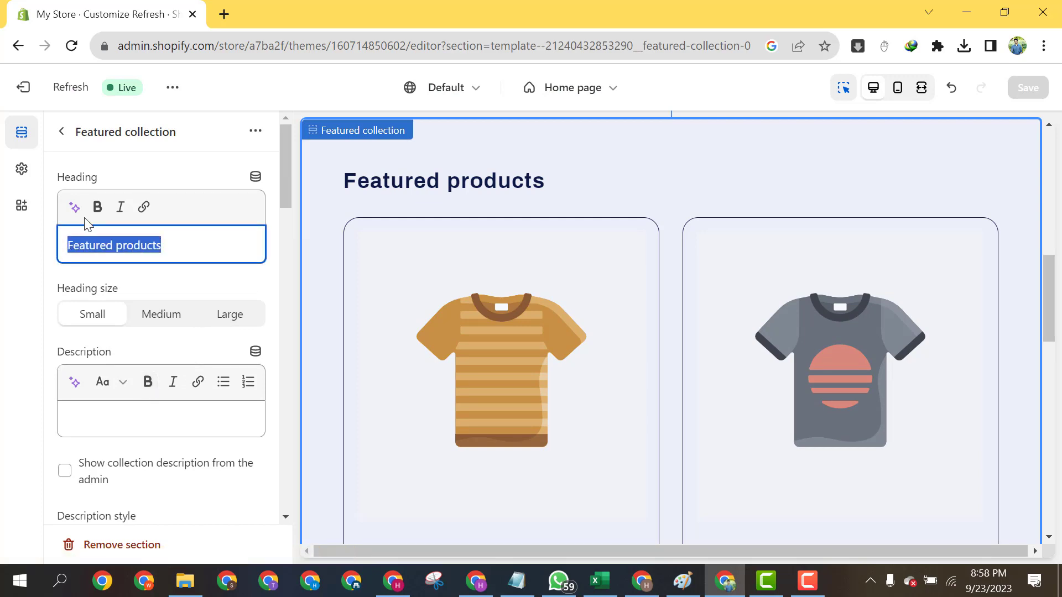
pyautogui.click(61, 133)
# Review the product cards in the preview, examine the Email signup section's settings, and return to the section list.
pyautogui.scroll(-6, 450, 408)
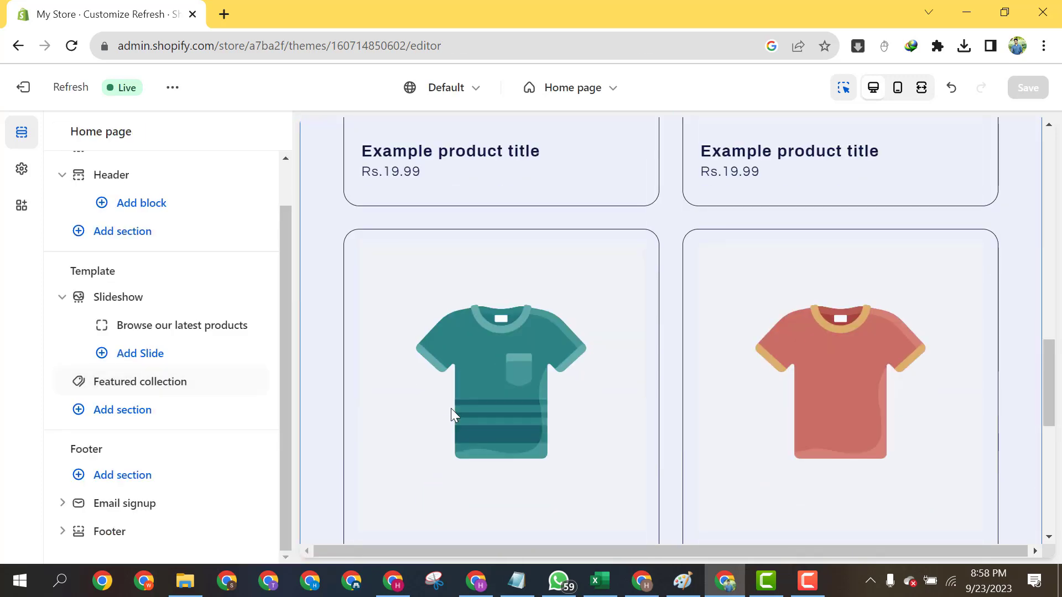
pyautogui.scroll(-8, 450, 408)
pyautogui.scroll(5, 452, 407)
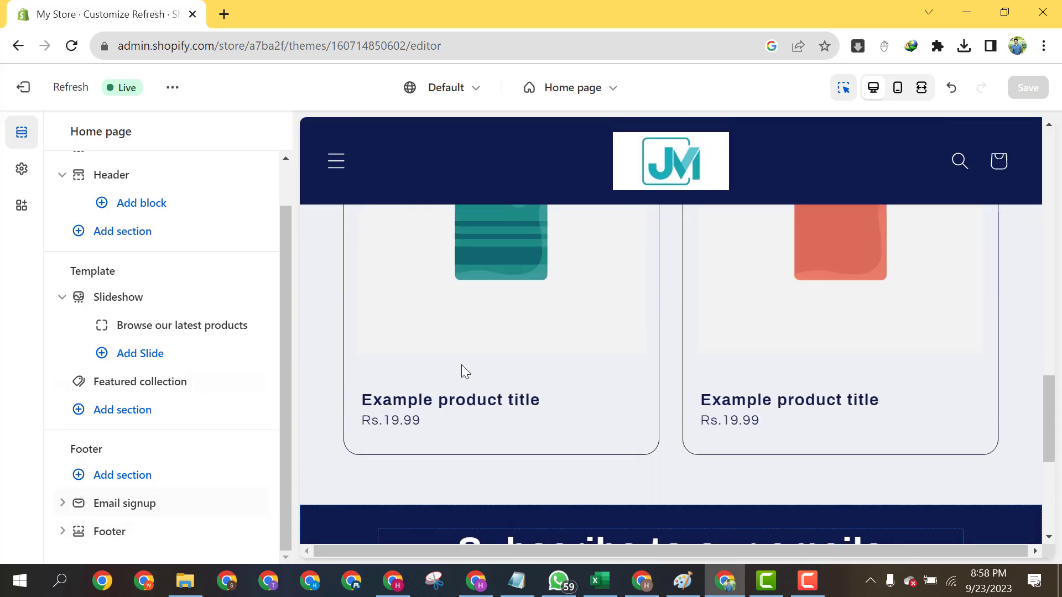
pyautogui.scroll(5, 462, 365)
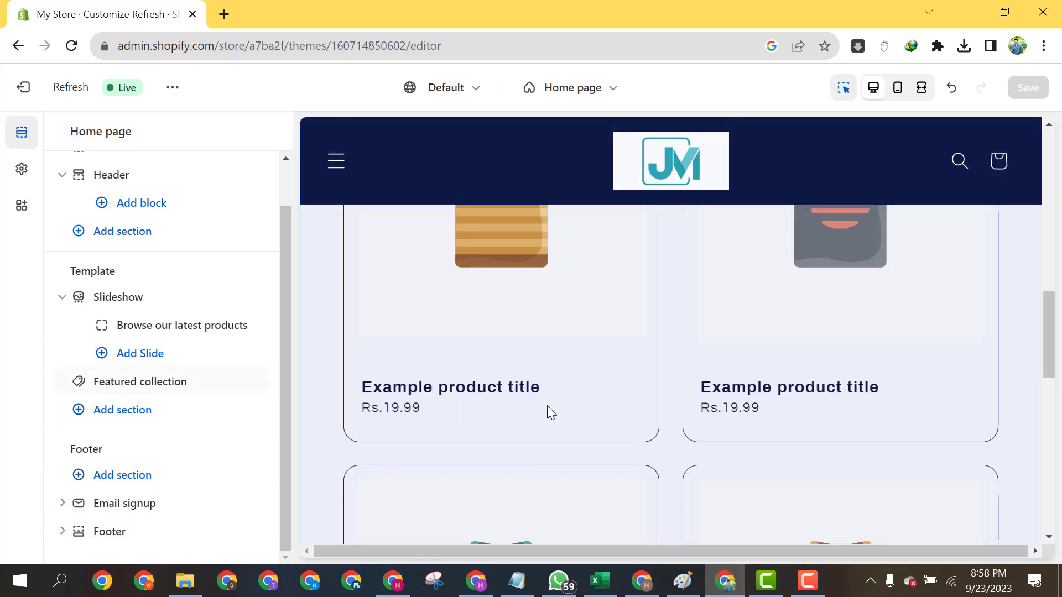
pyautogui.scroll(-5, 547, 407)
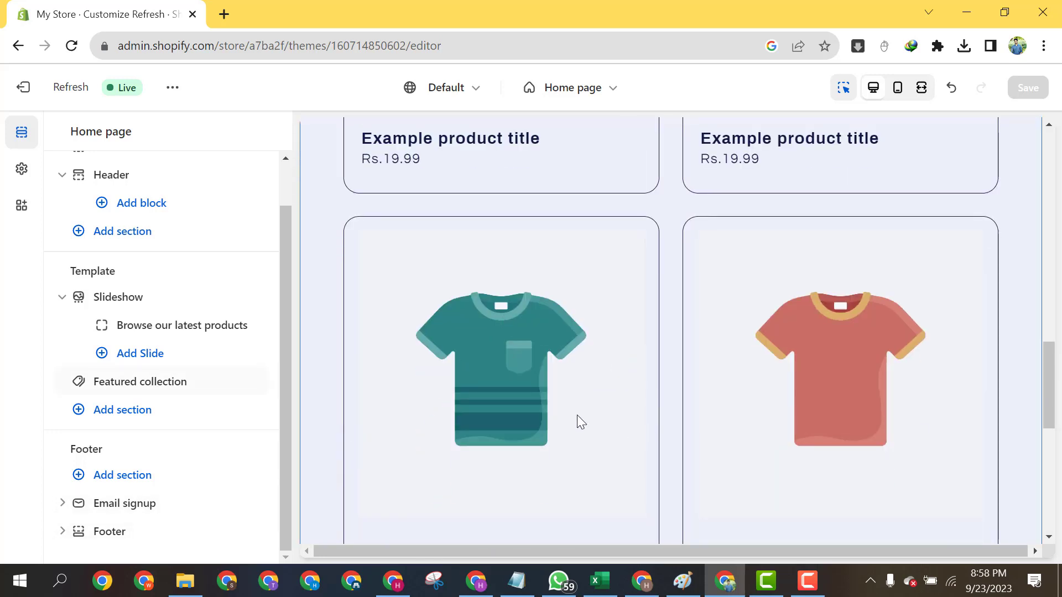
pyautogui.scroll(-5, 586, 437)
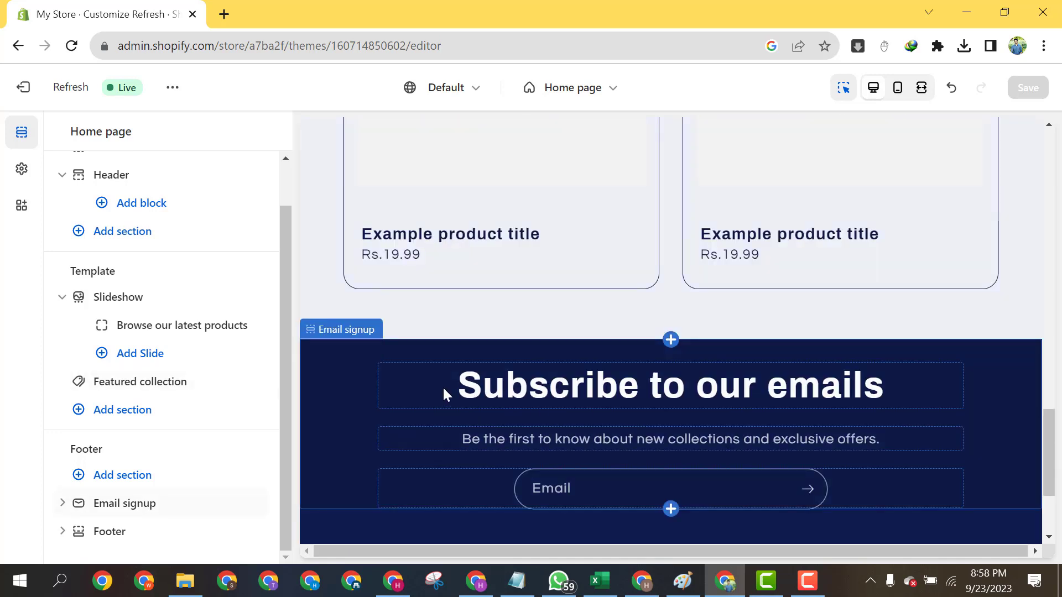
pyautogui.click(514, 356)
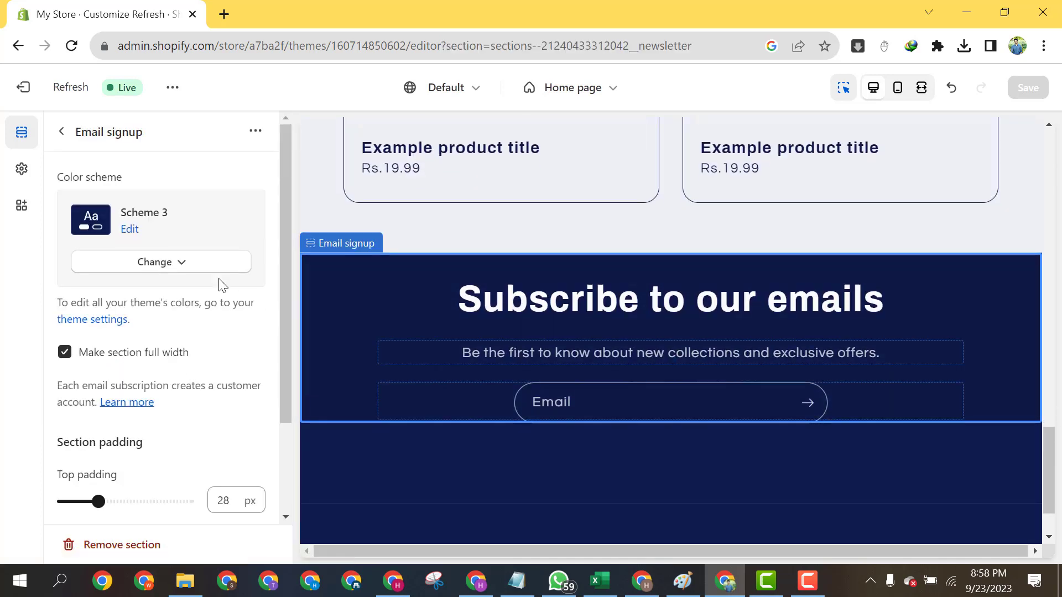
pyautogui.scroll(-2, 144, 392)
pyautogui.scroll(2, 158, 381)
pyautogui.scroll(-2, 166, 409)
pyautogui.scroll(2, 164, 440)
pyautogui.click(60, 132)
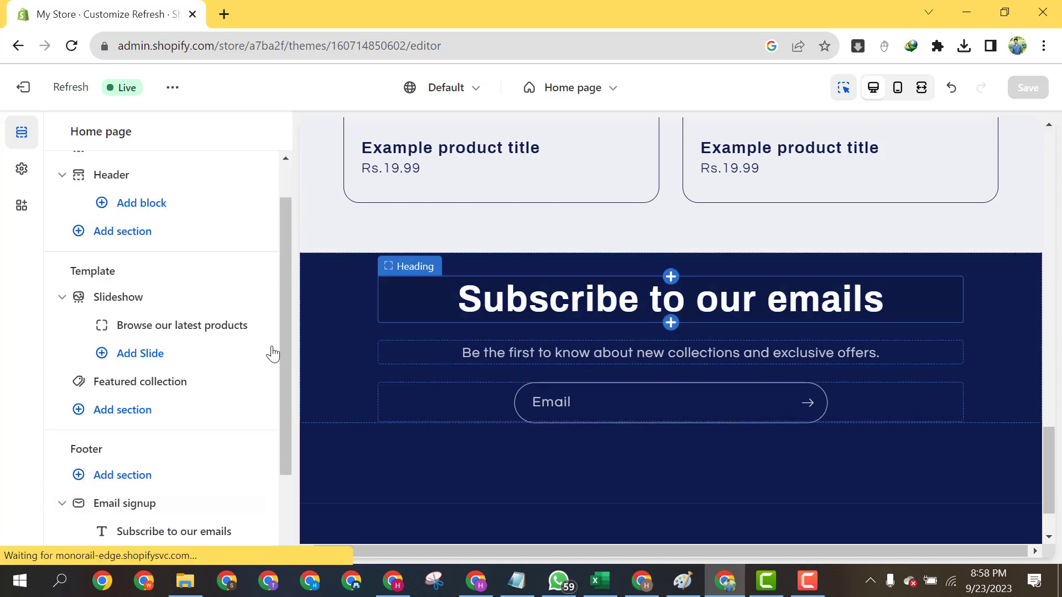
# View the settings of the Email signup section's heading and subheading text blocks.
pyautogui.scroll(-2, 230, 368)
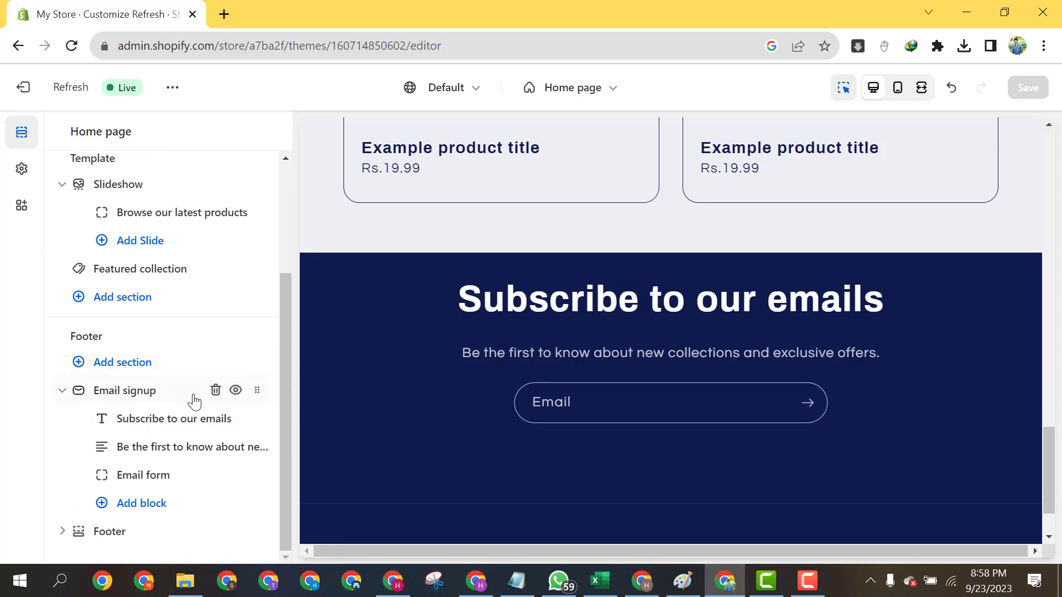
pyautogui.click(161, 419)
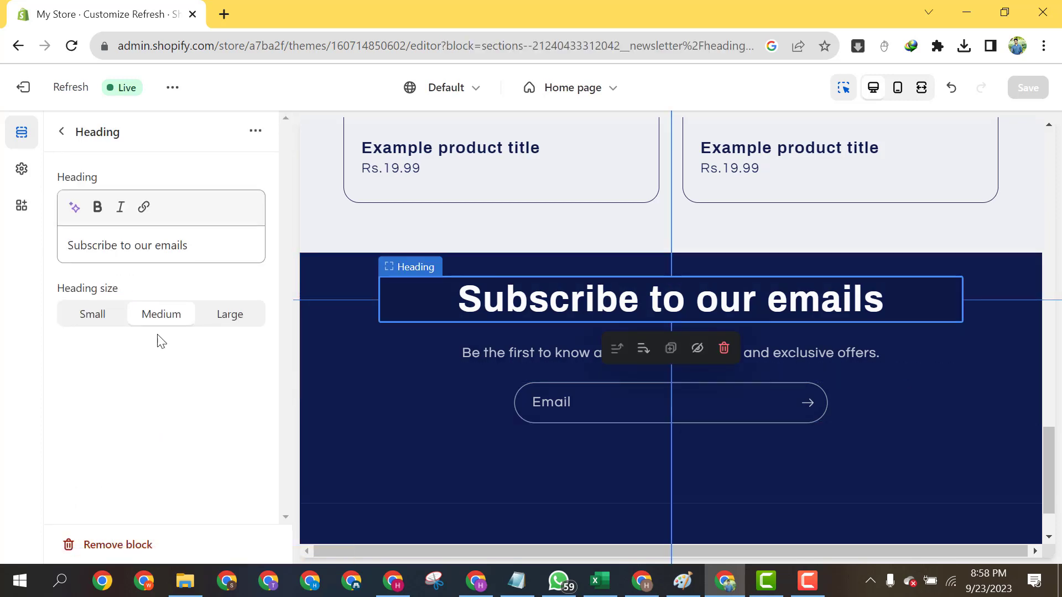
pyautogui.click(61, 132)
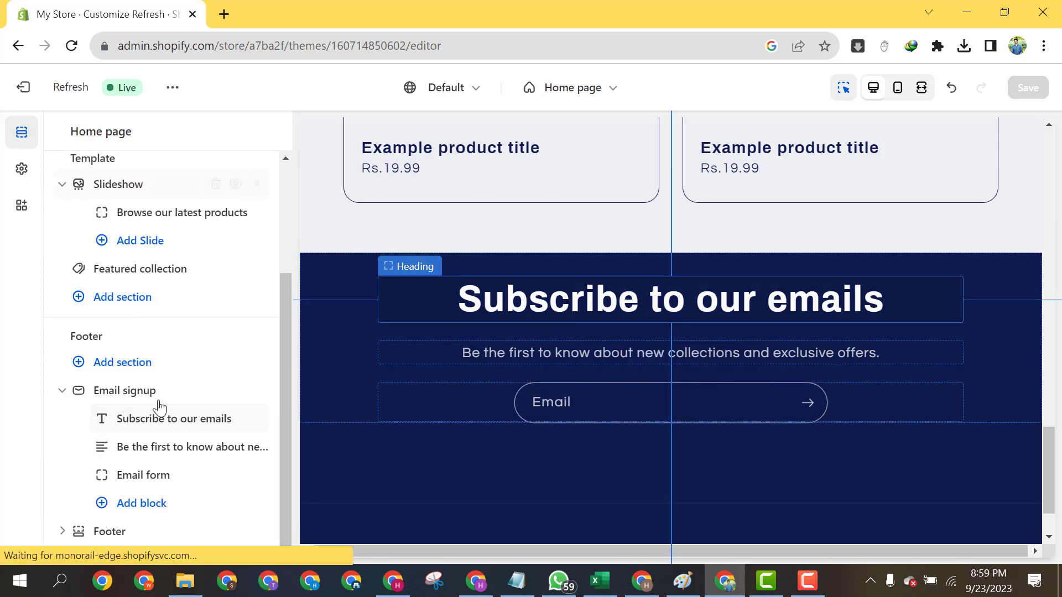
pyautogui.click(159, 446)
pyautogui.click(61, 132)
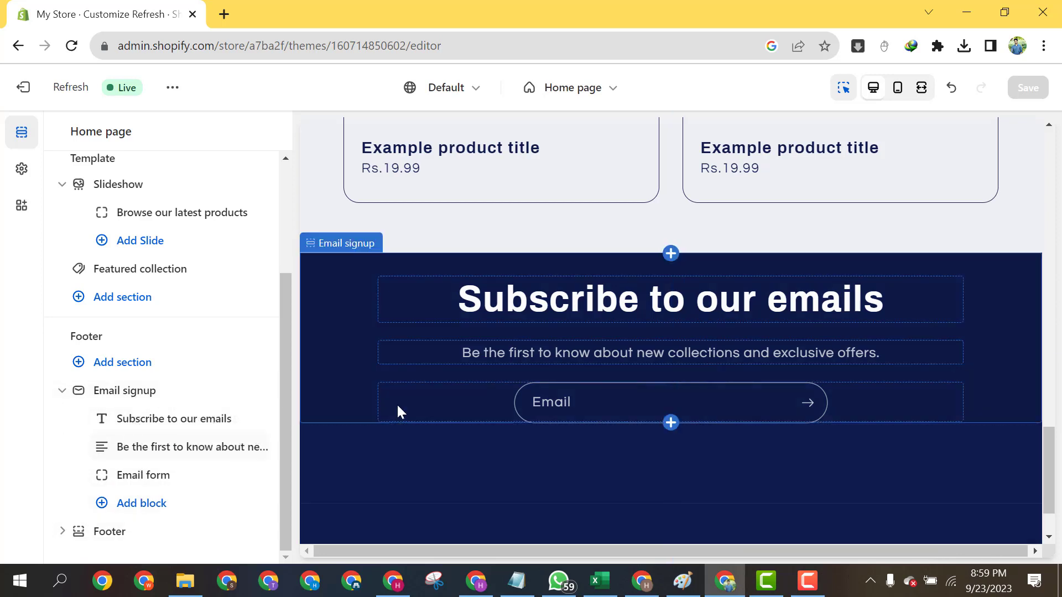
# Expand the Footer section to view its blocks and look over the home page preview from footer to announcement bar.
pyautogui.scroll(-2, 442, 410)
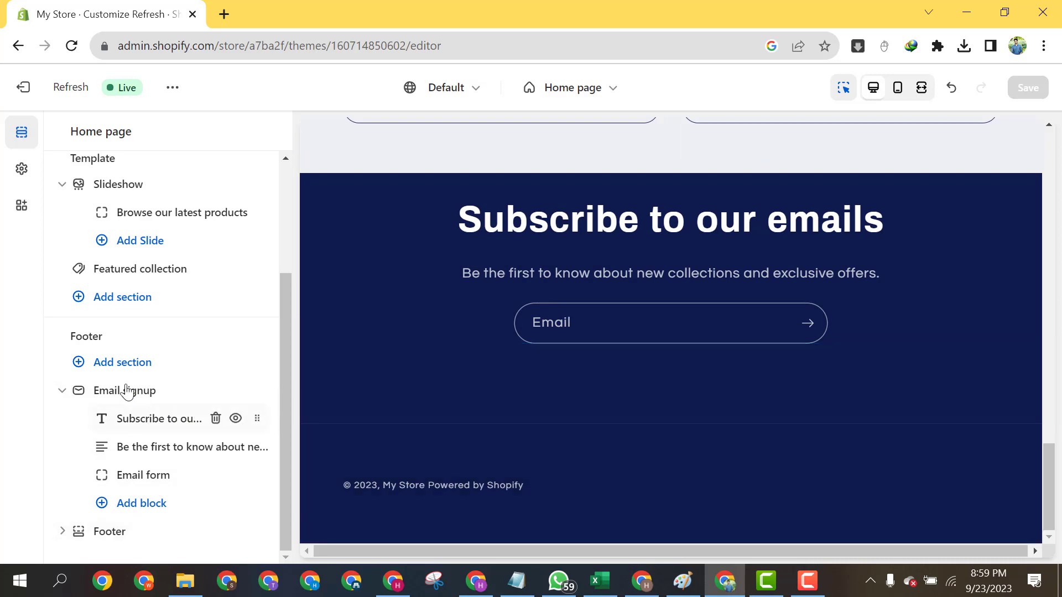
pyautogui.click(64, 534)
pyautogui.scroll(-1, 183, 470)
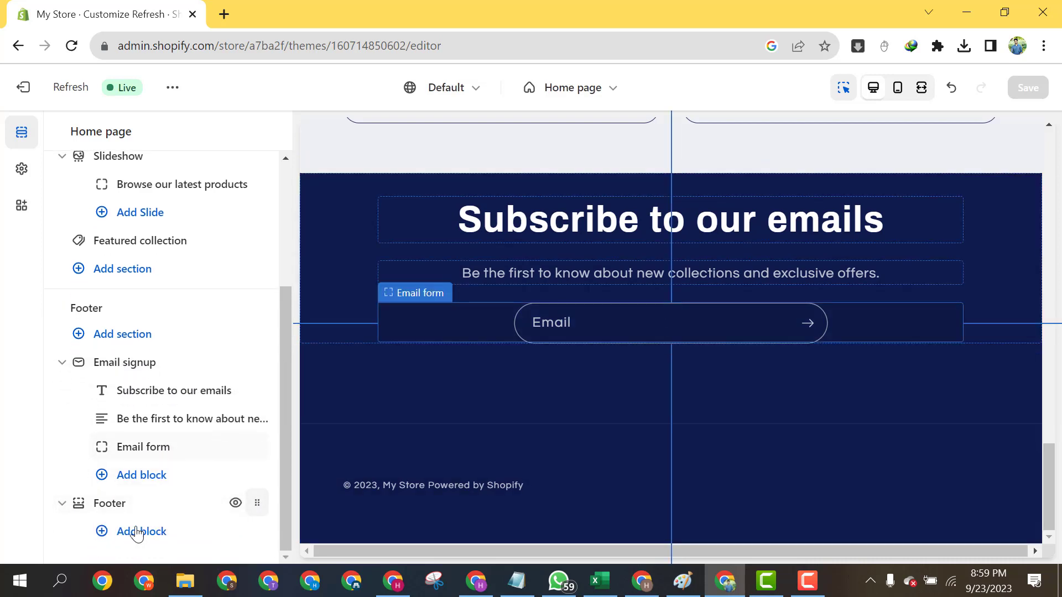
pyautogui.scroll(10, 512, 427)
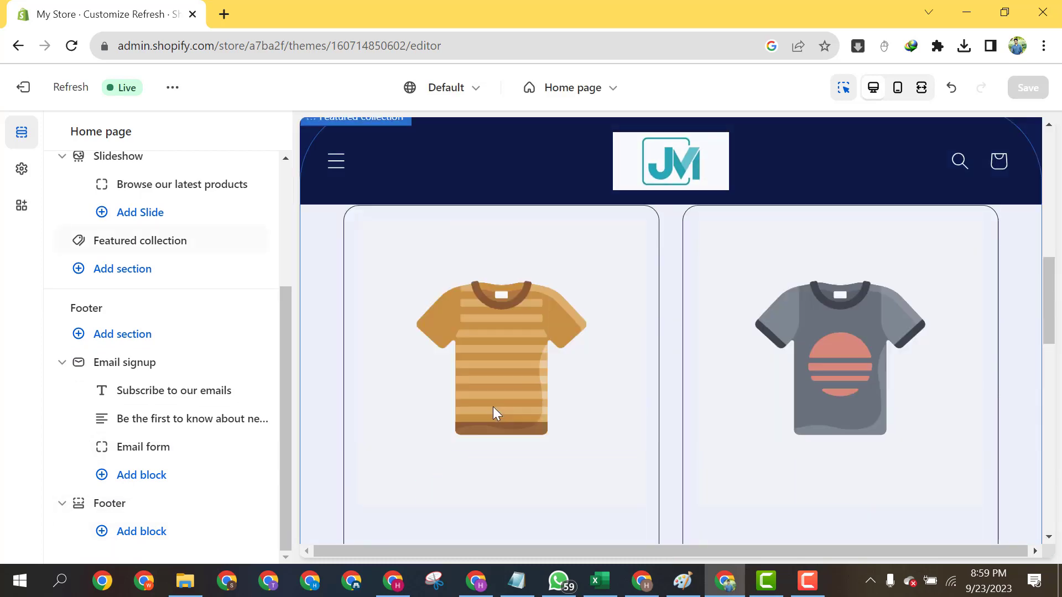
pyautogui.scroll(5, 569, 441)
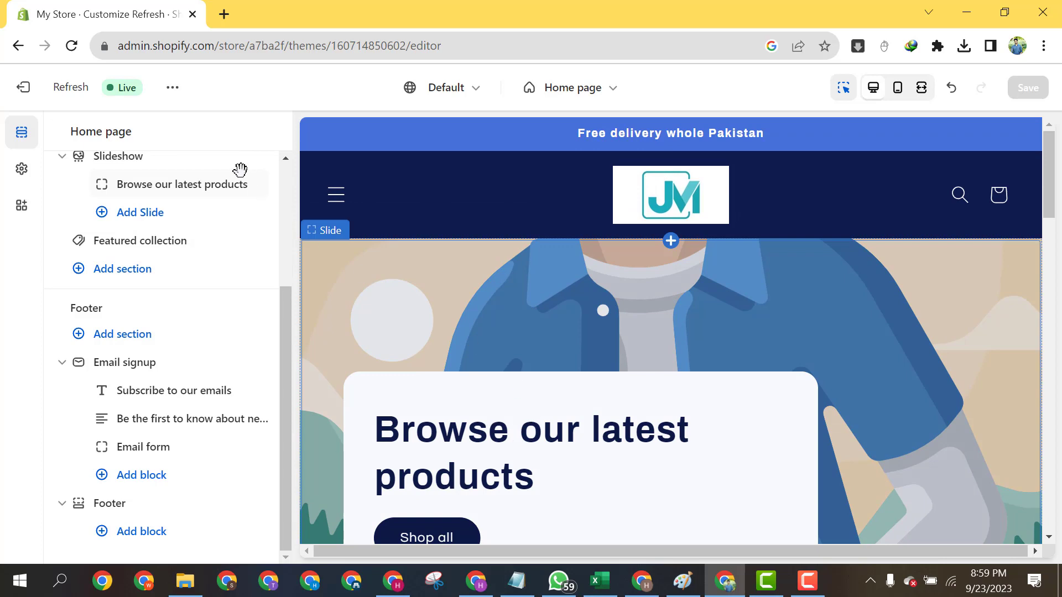
# Exit the theme editor and start adding a new product from the store's Products page.
pyautogui.click(22, 89)
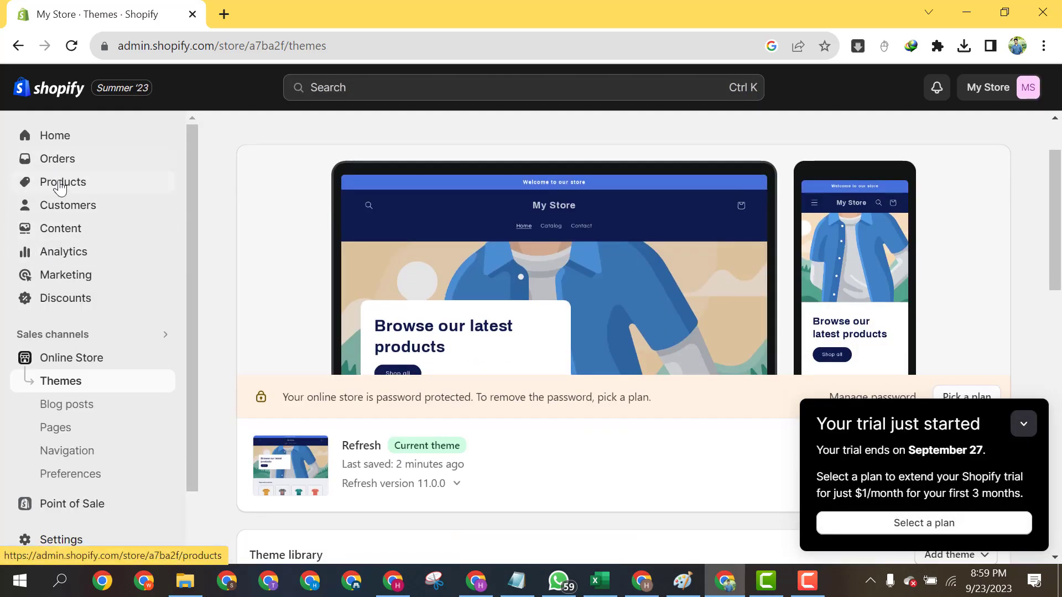
pyautogui.click(59, 184)
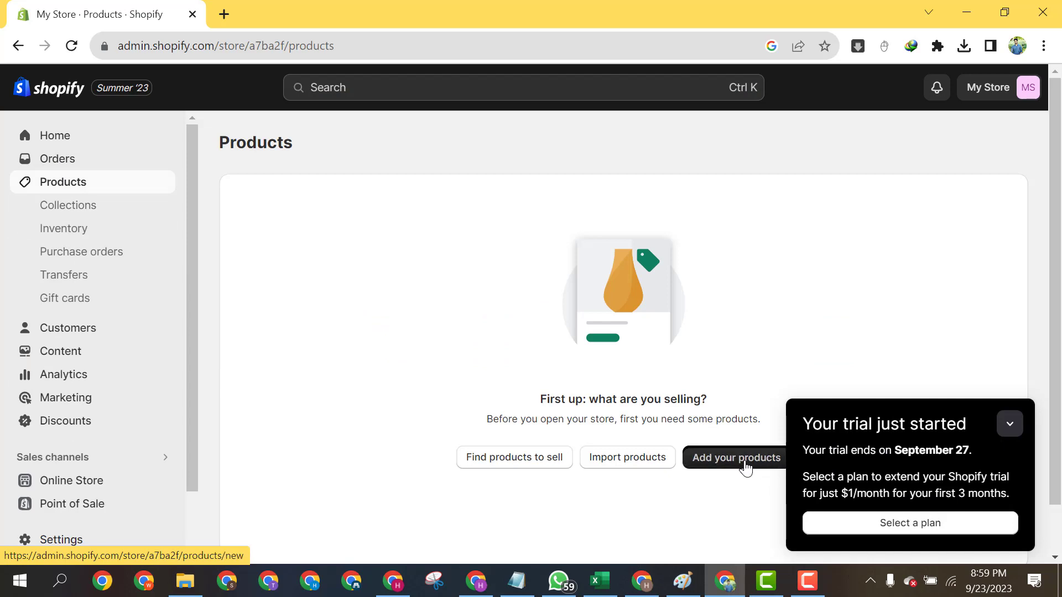
pyautogui.click(746, 467)
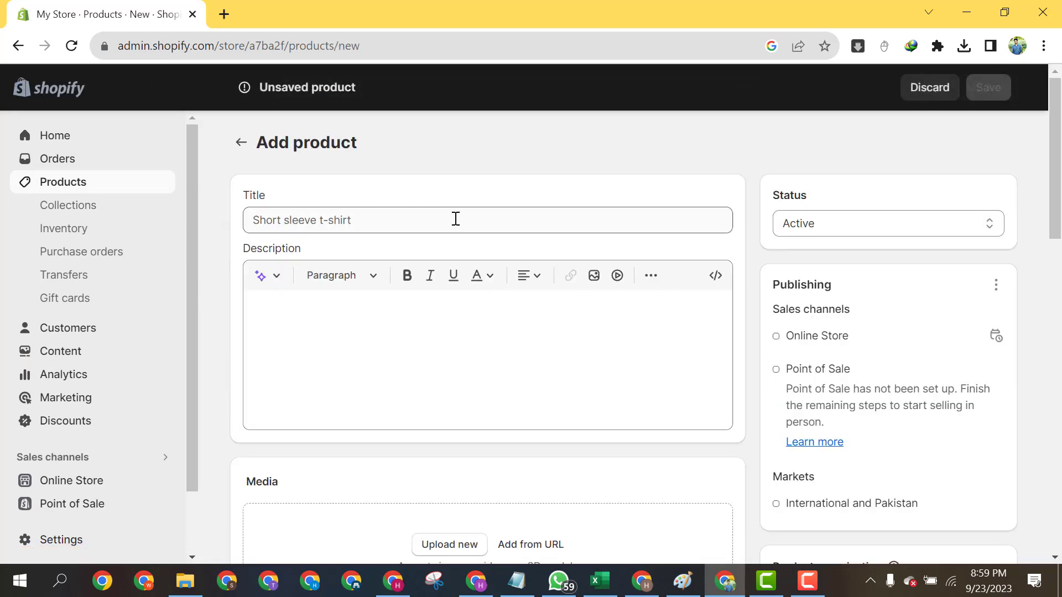
# Enter "My Product" as the product title and "Product Description" as its description.
pyautogui.click(456, 220)
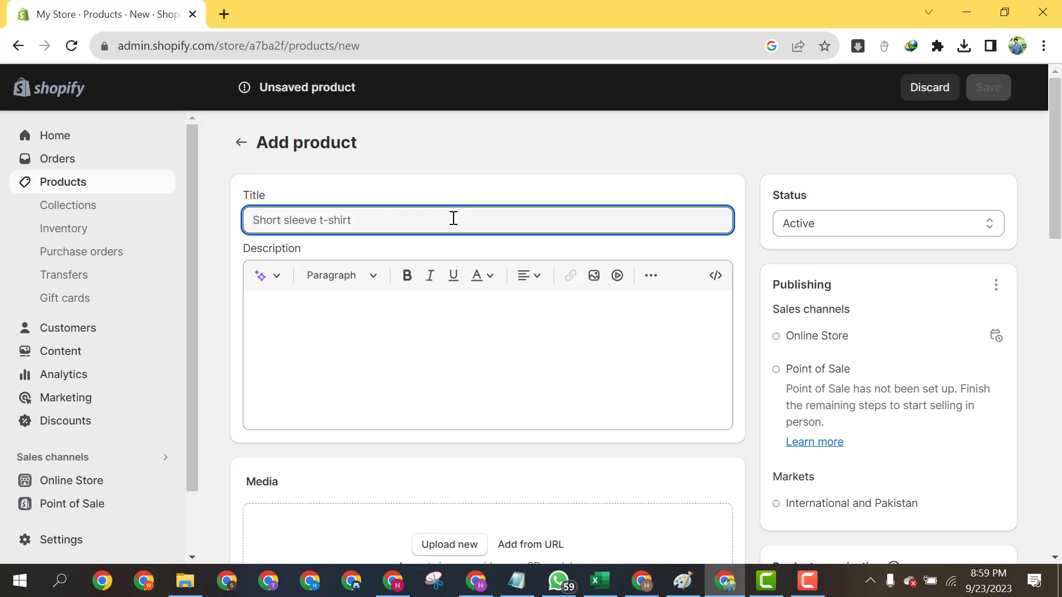
pyautogui.write('My Product')
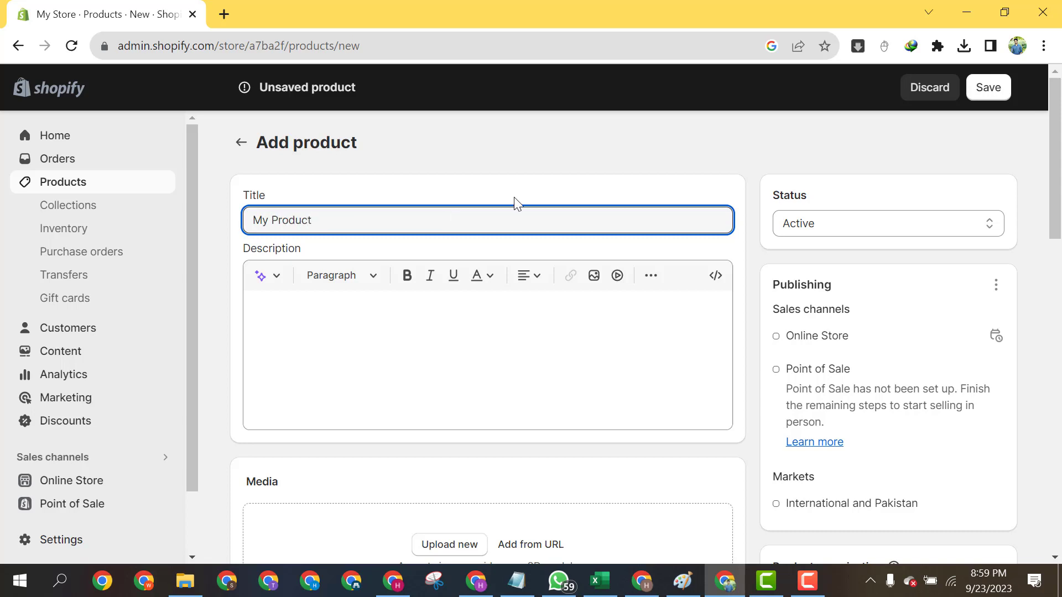
pyautogui.click(464, 344)
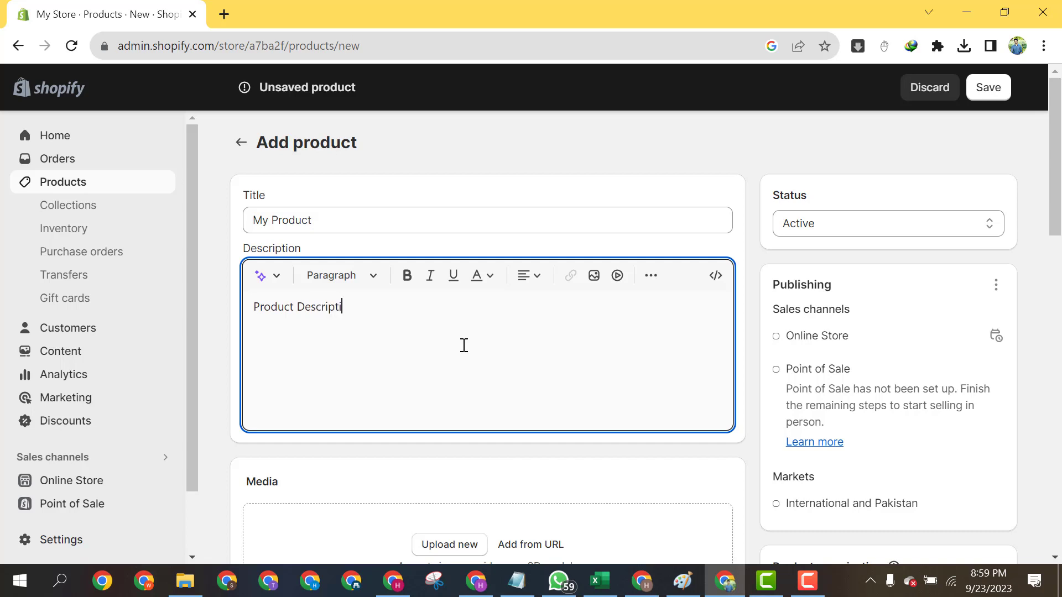
# Upload the "Blue & white creative marketing agency" image from Downloads as the product's media.
pyautogui.scroll(-6, 465, 344)
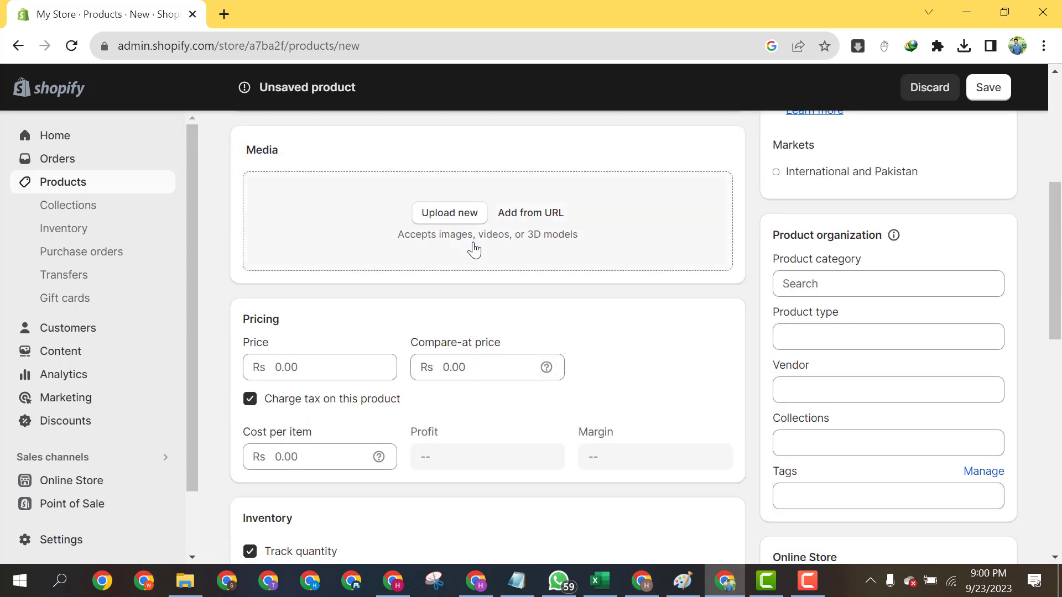
pyautogui.click(466, 230)
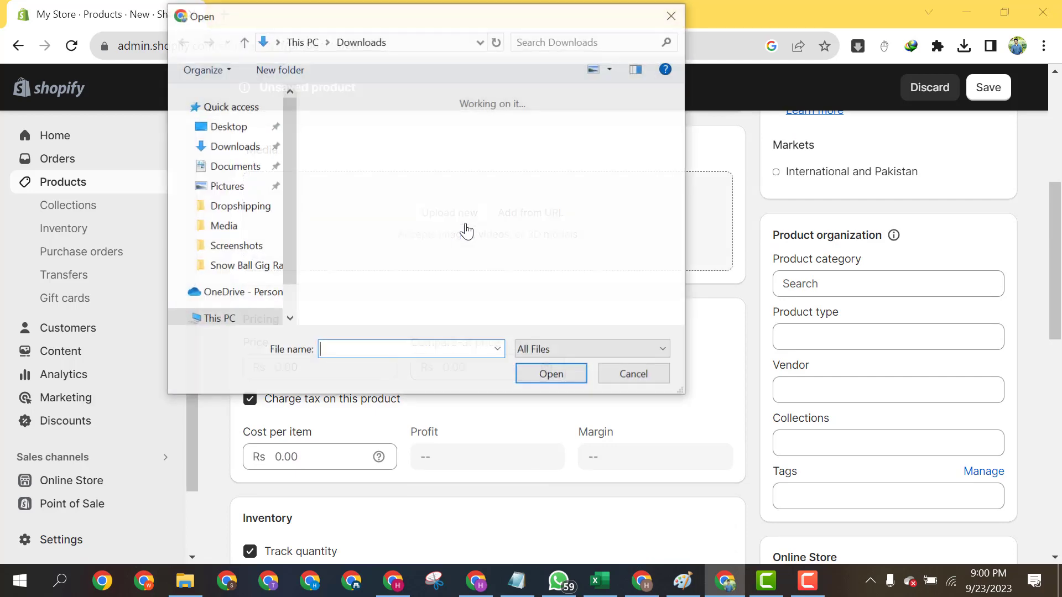
pyautogui.click(470, 181)
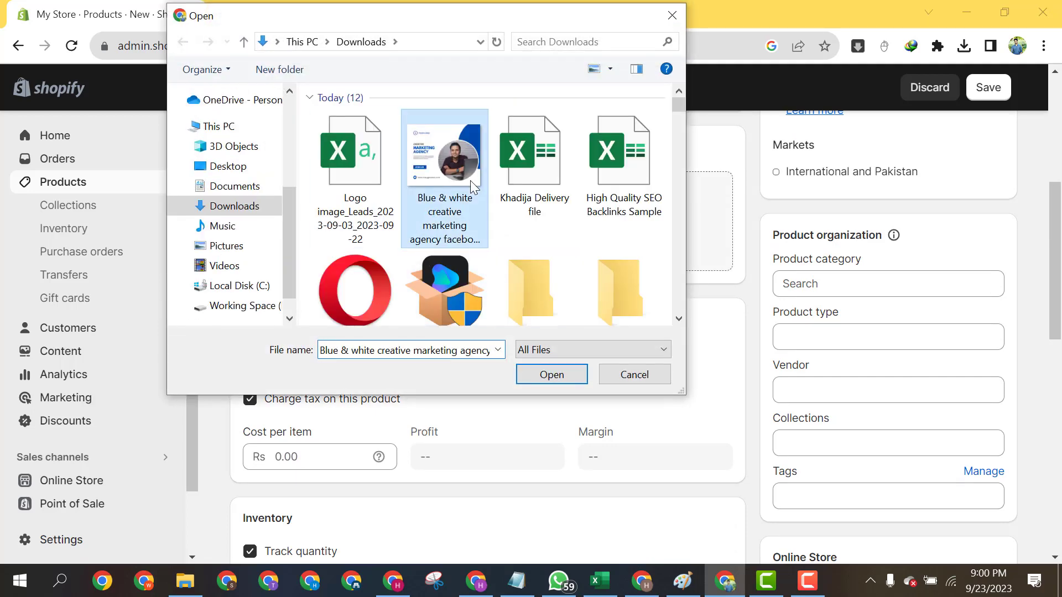
pyautogui.click(549, 374)
pyautogui.scroll(-6, 519, 361)
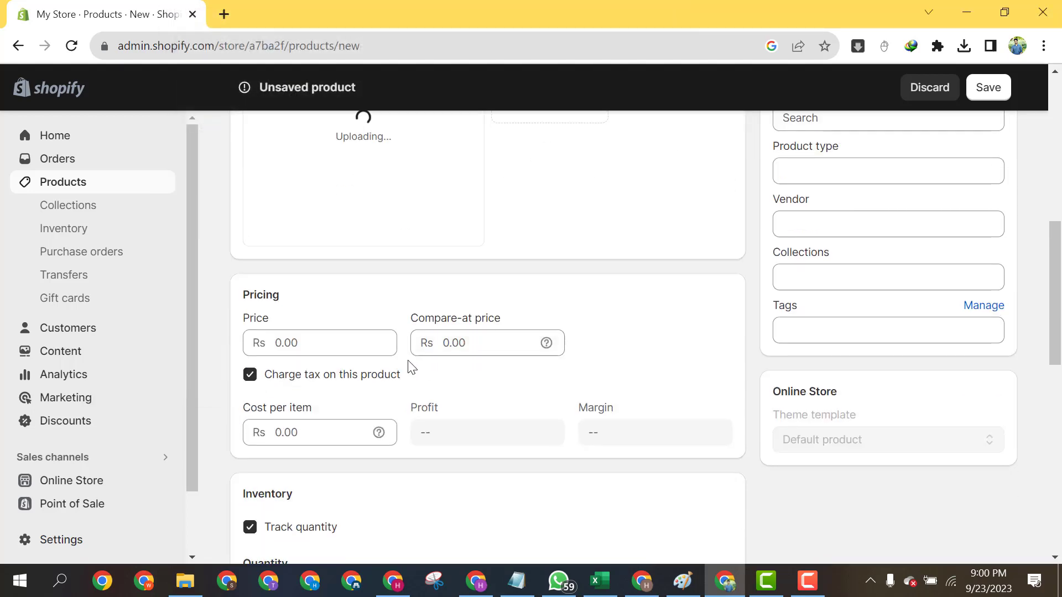
pyautogui.scroll(5, 468, 320)
pyautogui.scroll(-2, 431, 349)
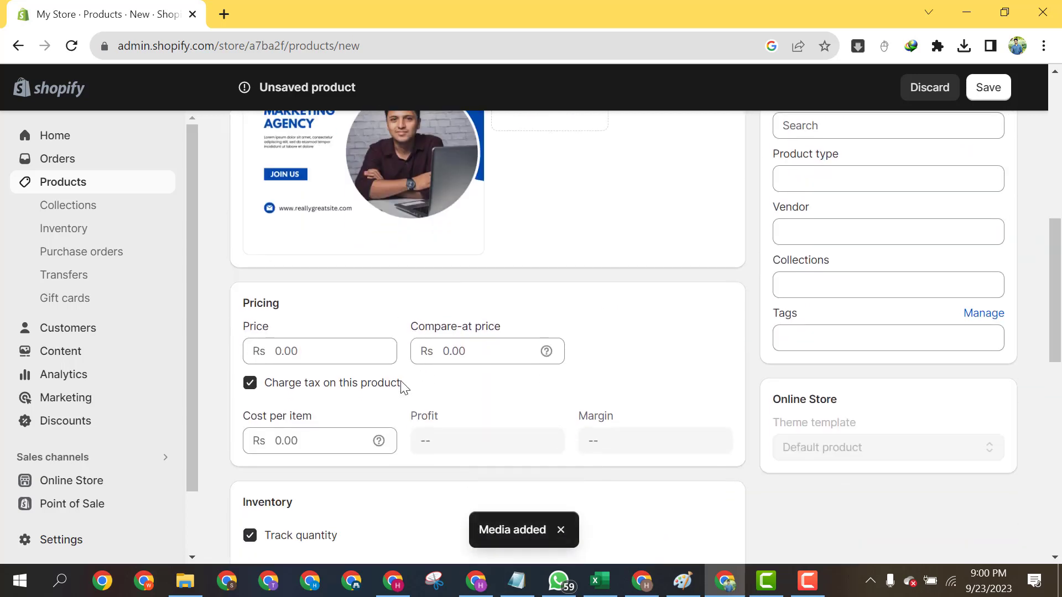
# Turn off charging tax on the product and set its Shop location quantity to 500.
pyautogui.scroll(-3, 327, 353)
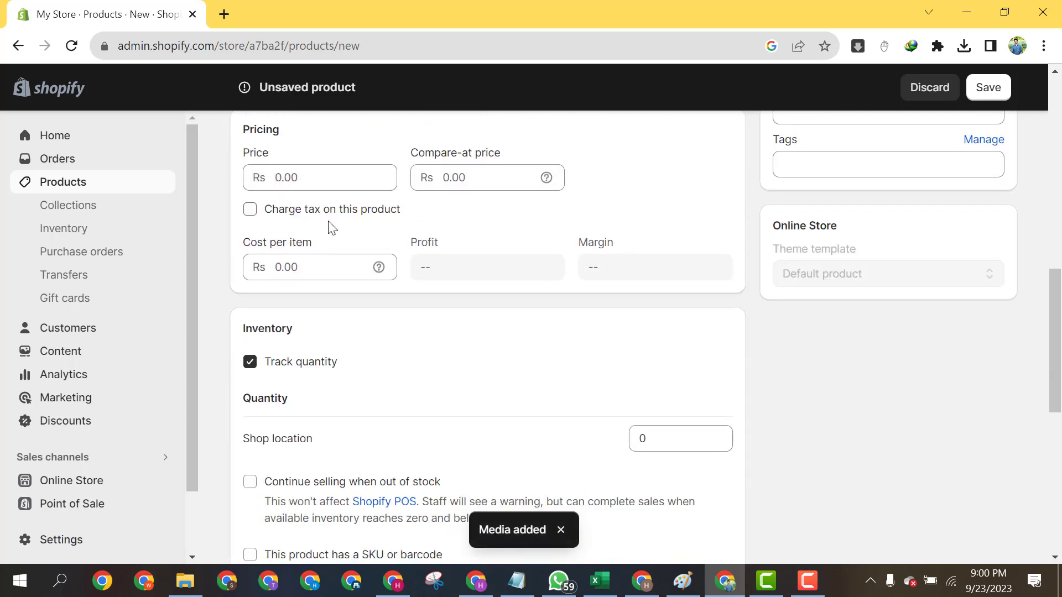
pyautogui.scroll(-3, 310, 230)
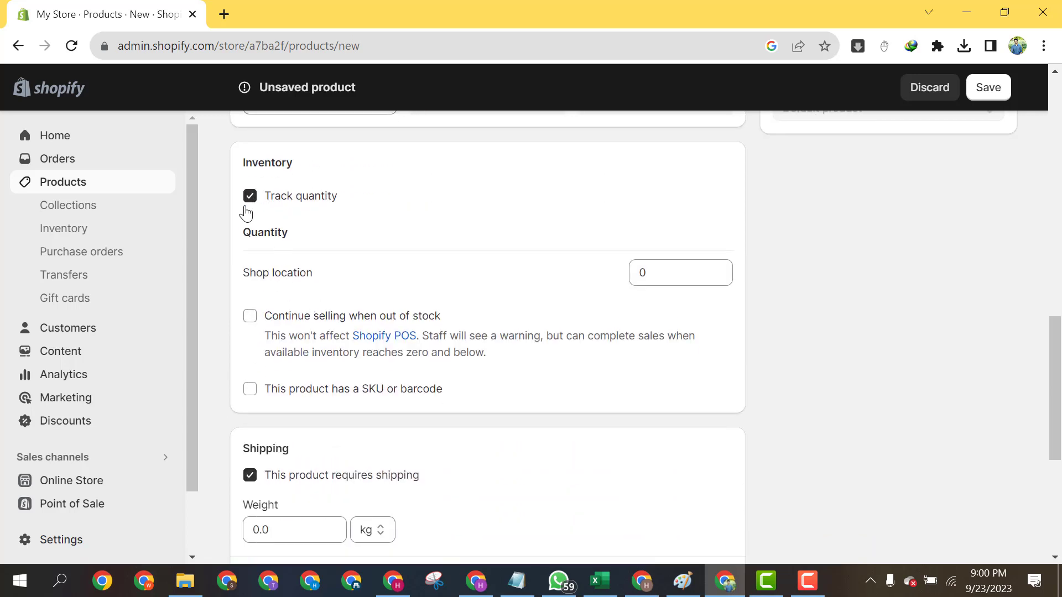
pyautogui.click(653, 275)
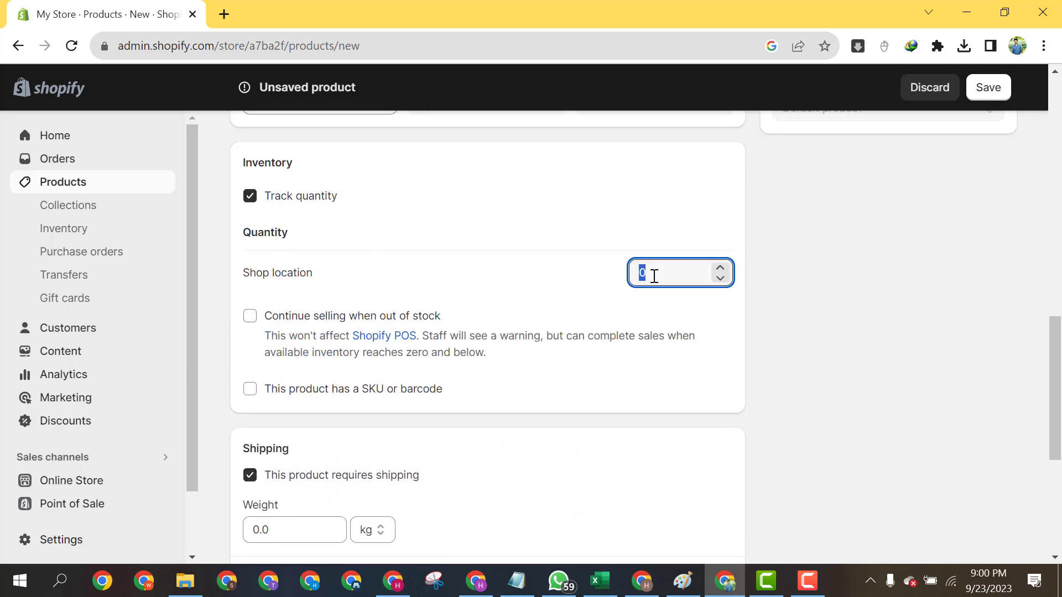
pyautogui.scroll(-4, 444, 412)
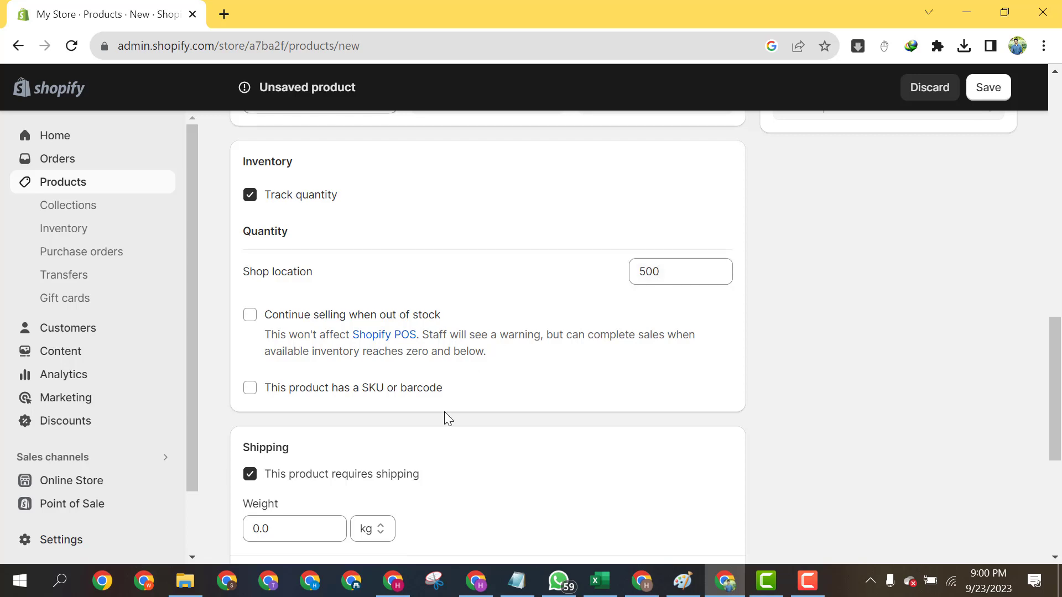
pyautogui.click(301, 283)
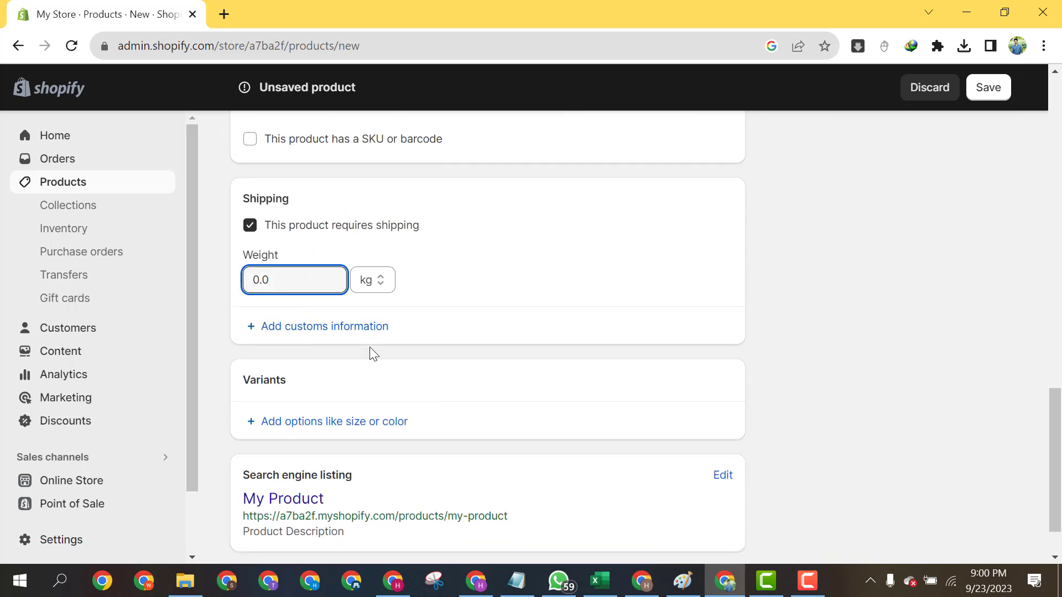
# Add a Size variant option with the values Medium and Small.
pyautogui.scroll(-2, 369, 353)
pyautogui.click(316, 357)
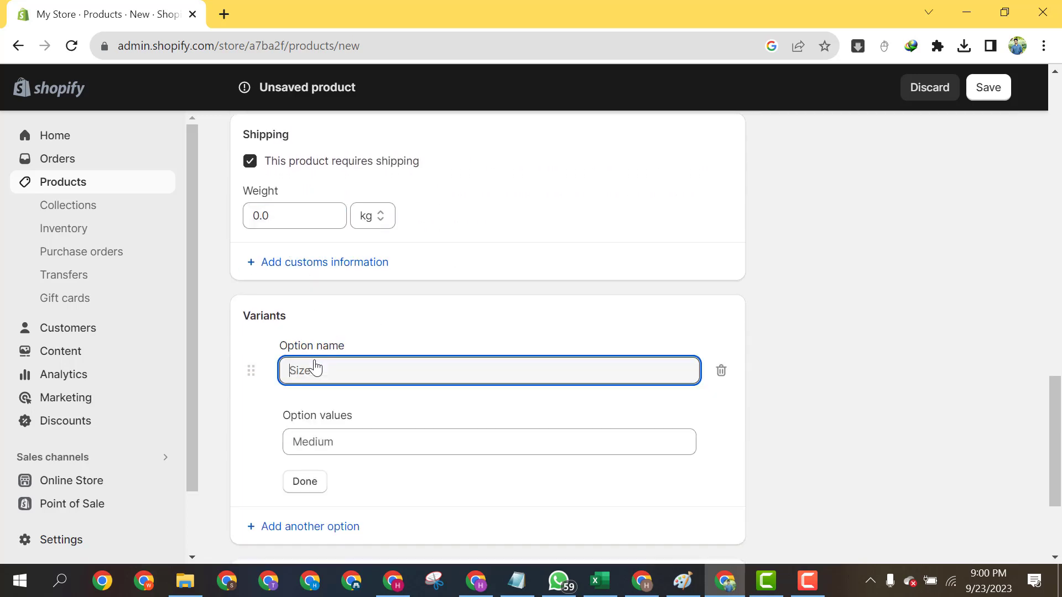
pyautogui.scroll(-1, 375, 400)
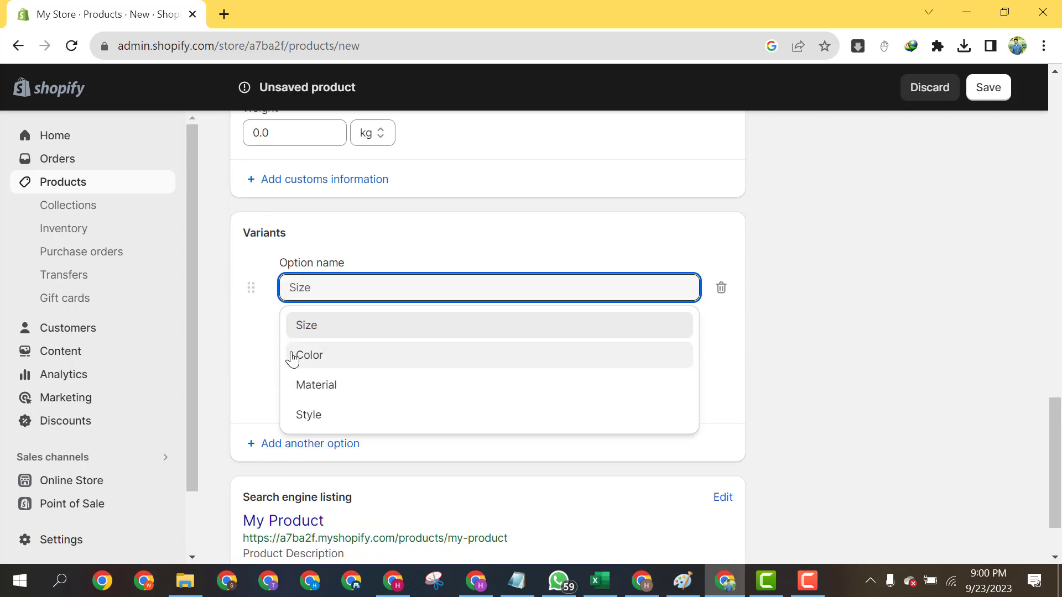
pyautogui.click(332, 330)
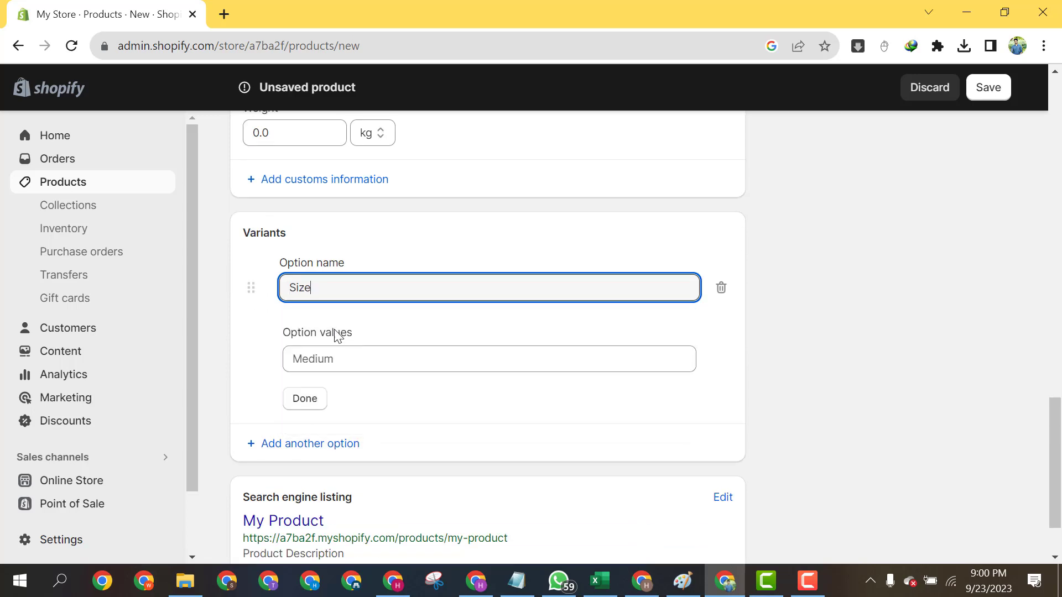
pyautogui.click(330, 365)
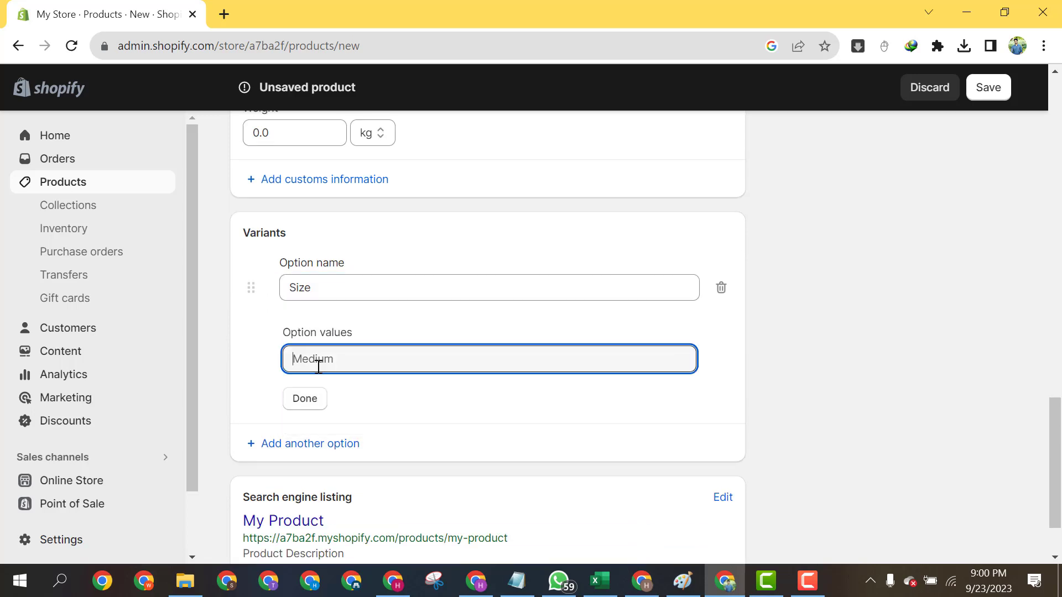
pyautogui.write('Medium')
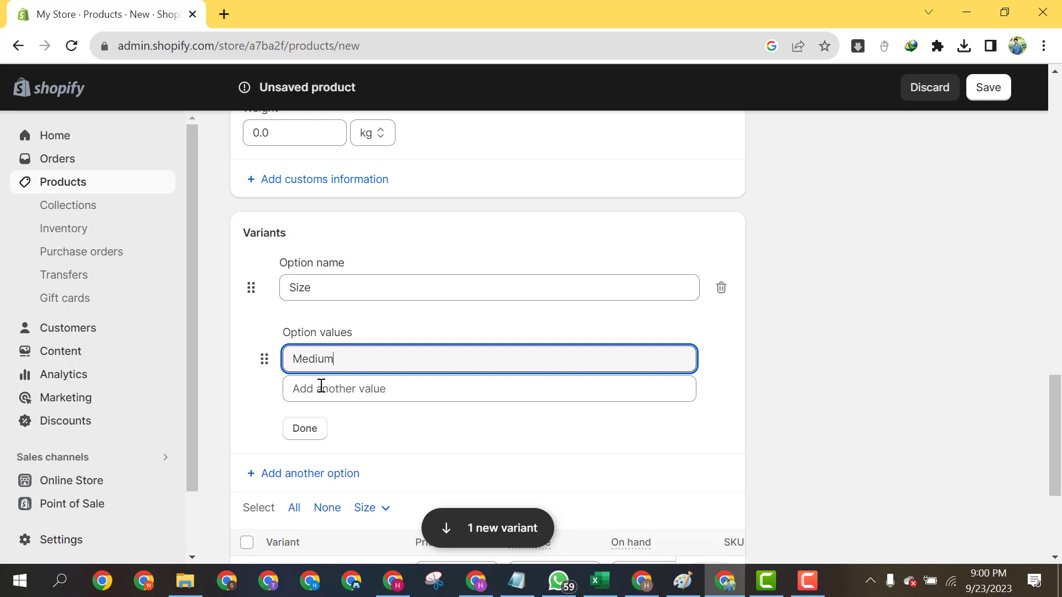
pyautogui.click(321, 386)
pyautogui.write('Small')
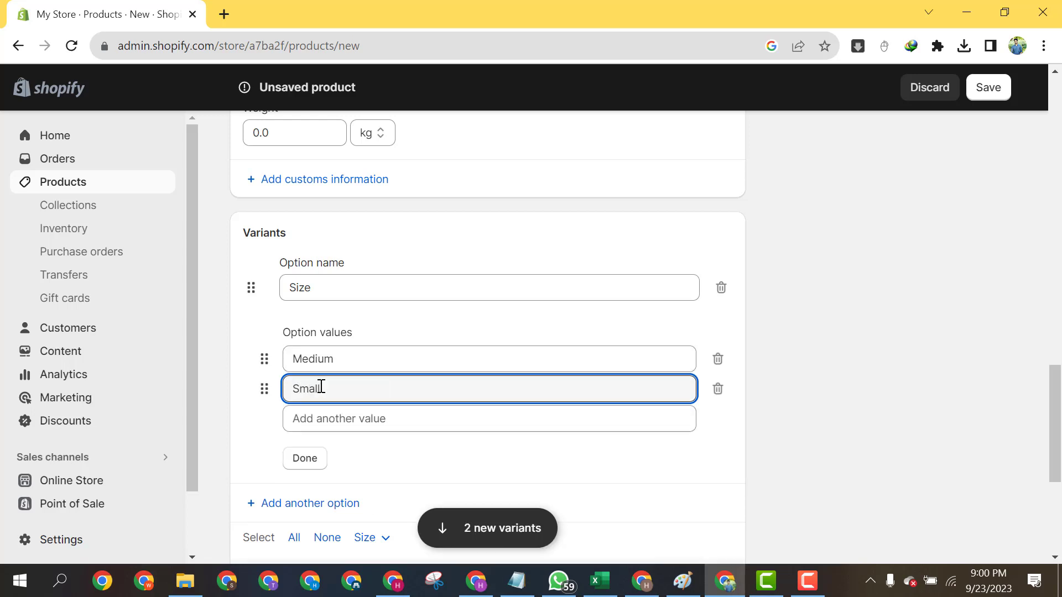
pyautogui.click(303, 462)
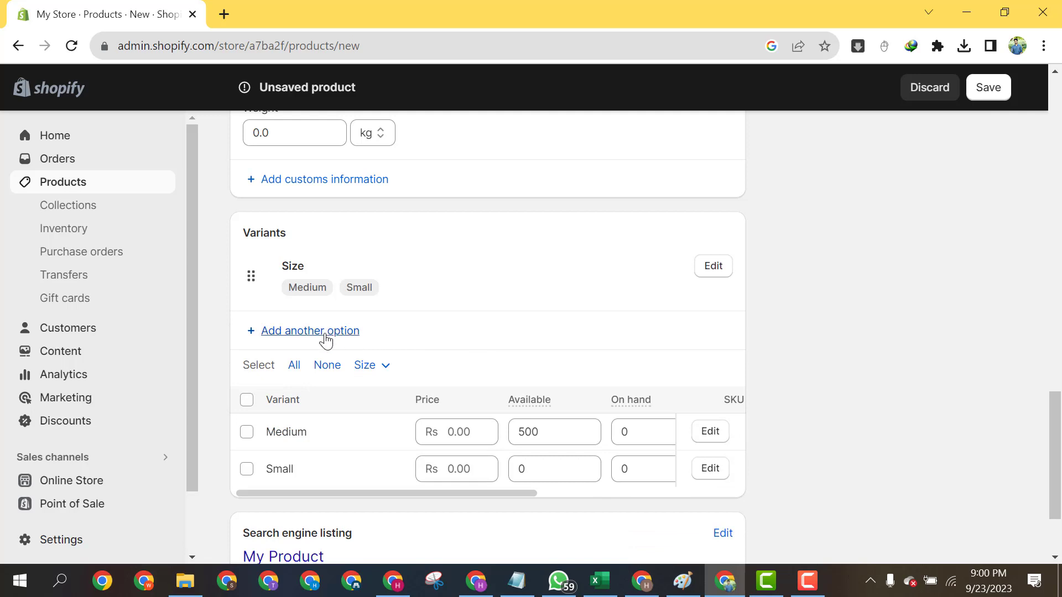
# Set the price of the Medium and Small variants to Rs 12 and the Small variant's available quantity to 500.
pyautogui.click(467, 437)
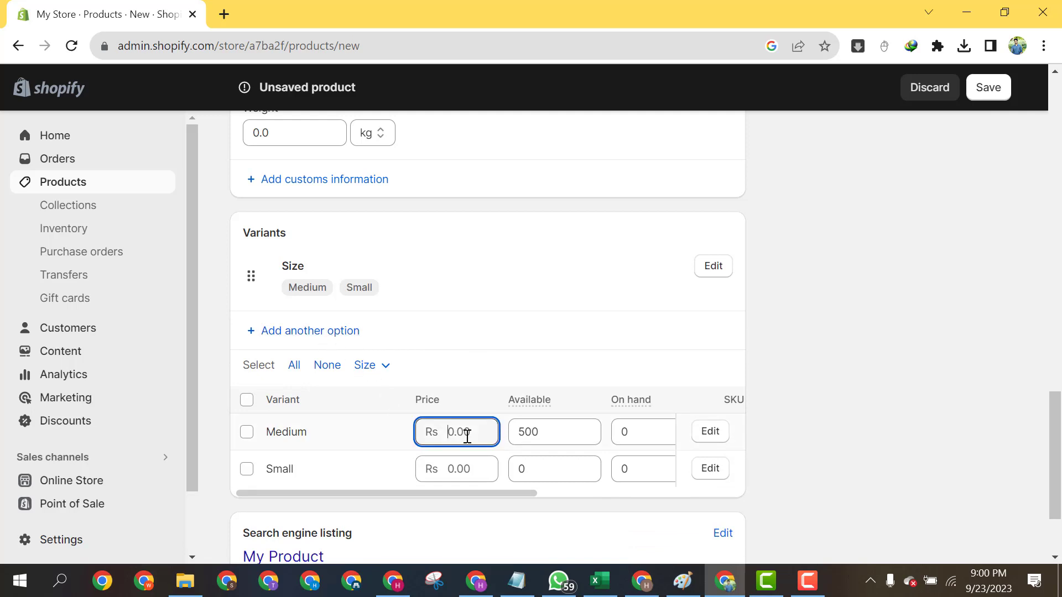
pyautogui.click(571, 441)
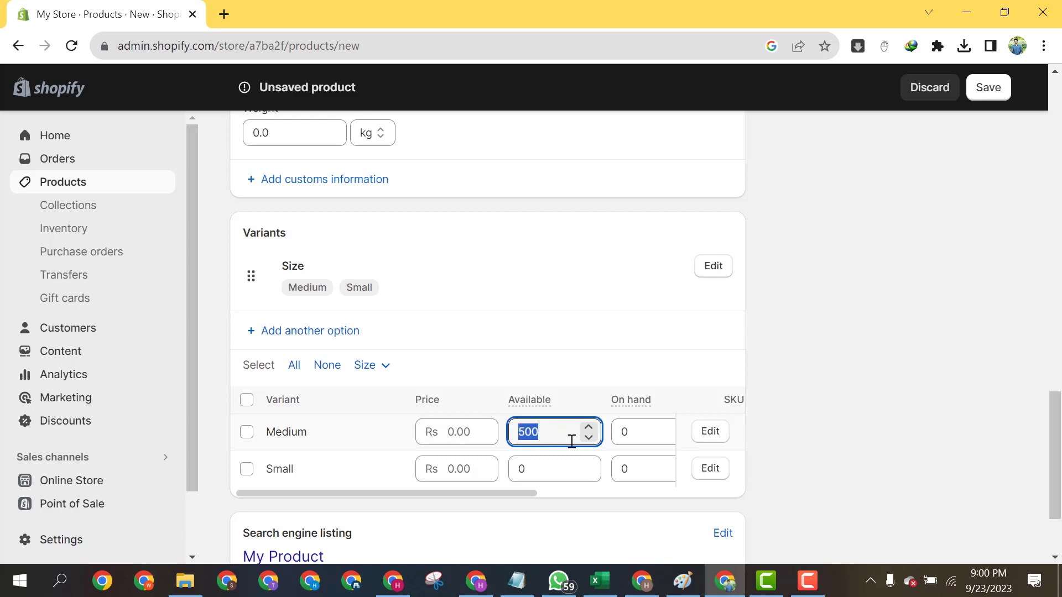
pyautogui.click(446, 471)
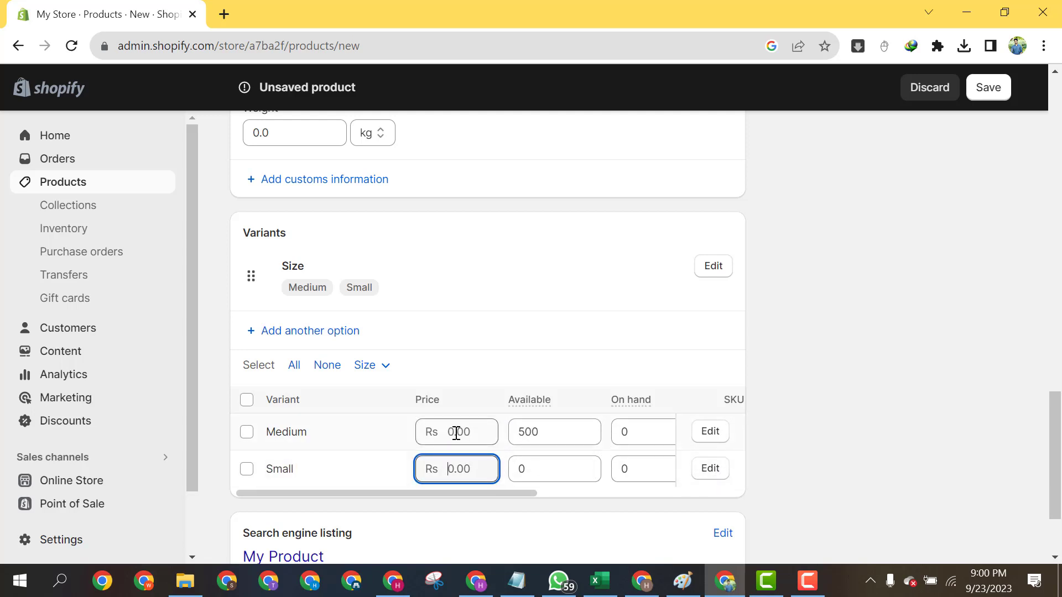
pyautogui.click(457, 433)
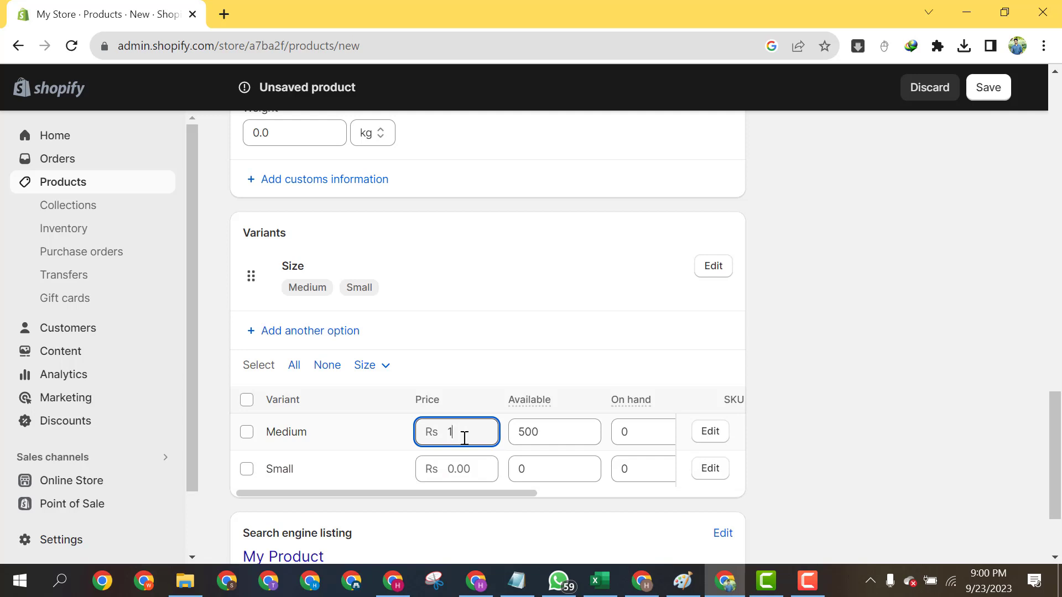
pyautogui.click(453, 469)
pyautogui.write('12')
pyautogui.click(544, 473)
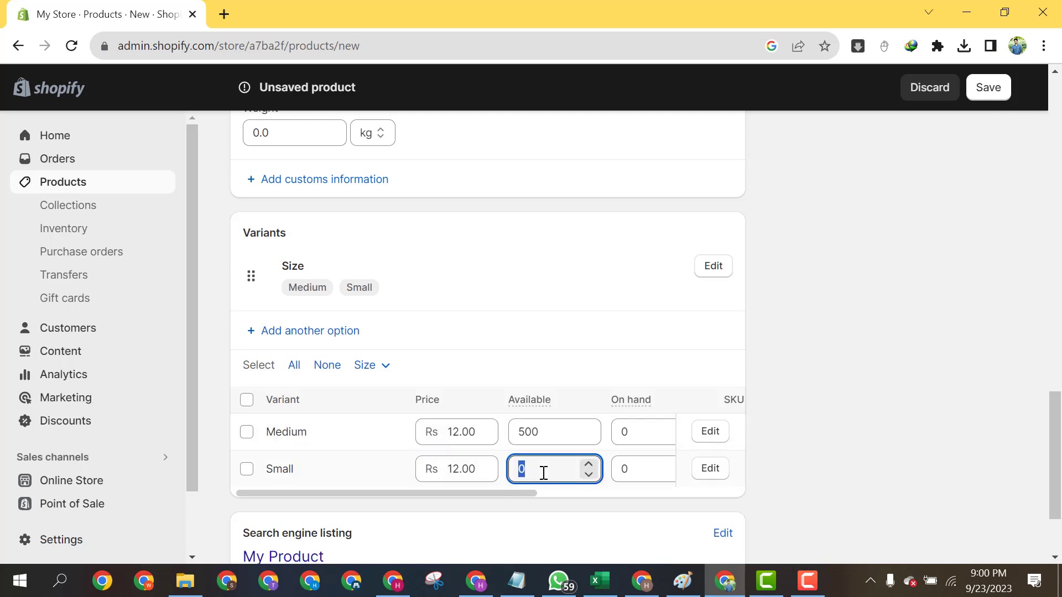
pyautogui.write('500')
pyautogui.scroll(-2, 308, 350)
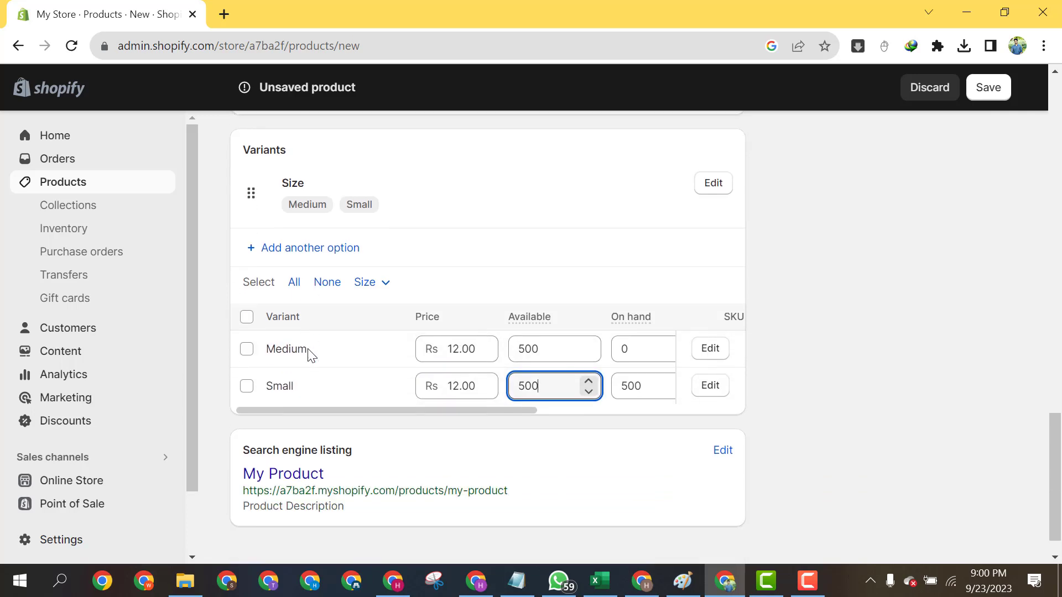
# Add a second variant option, Color, with the values black and blue.
pyautogui.scroll(2, 448, 338)
pyautogui.click(310, 331)
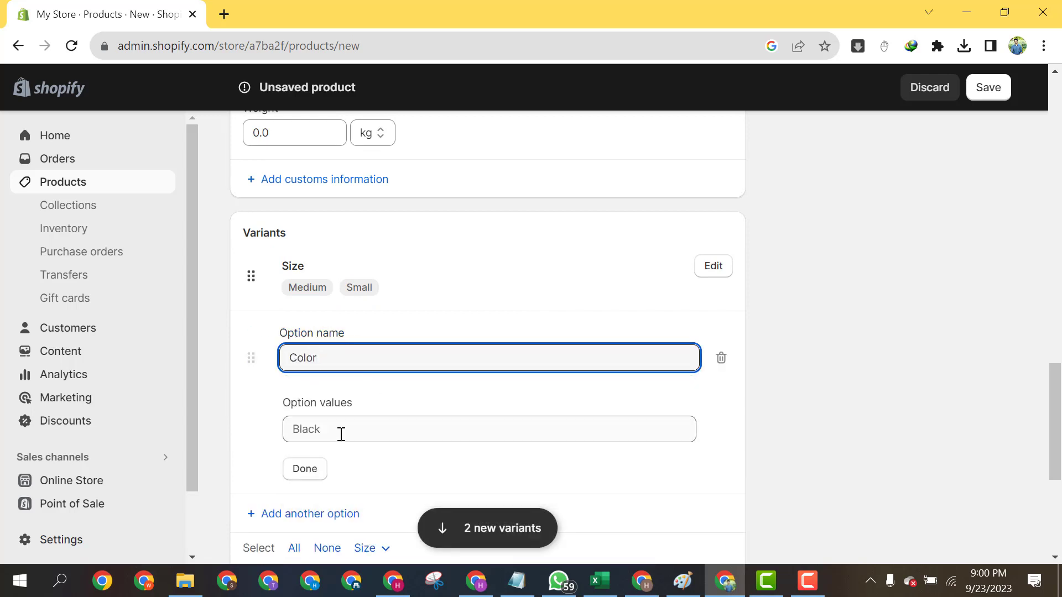
pyautogui.click(341, 435)
pyautogui.write('black')
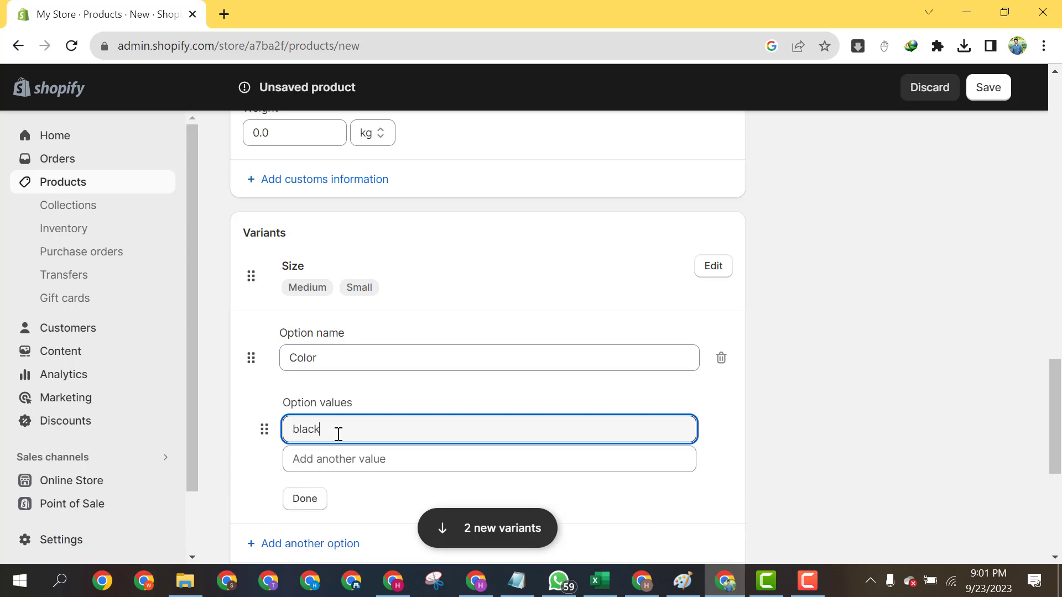
pyautogui.press('Return')
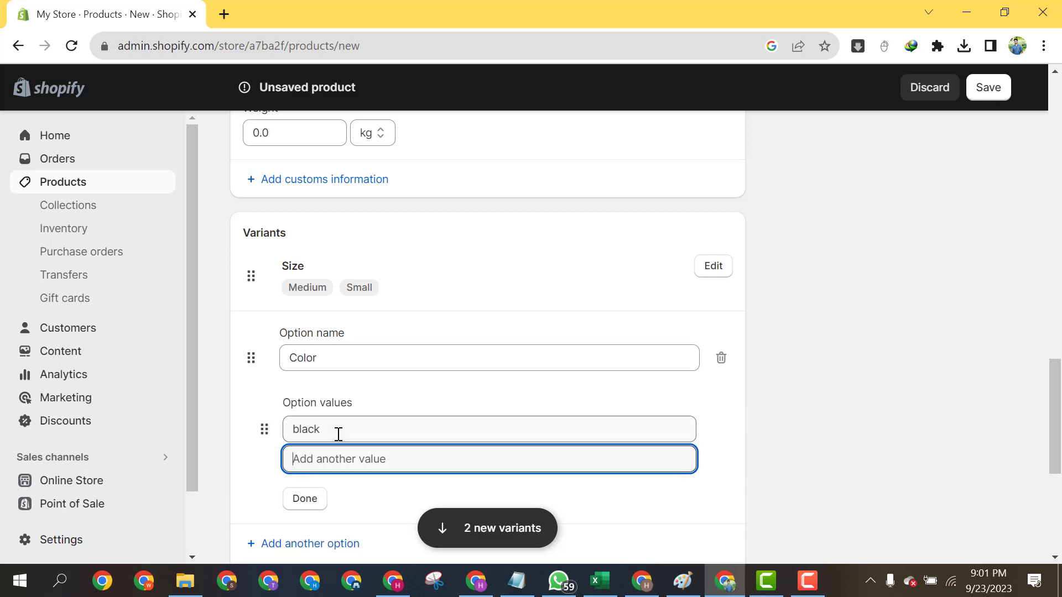
pyautogui.write('blue')
pyautogui.press('Return')
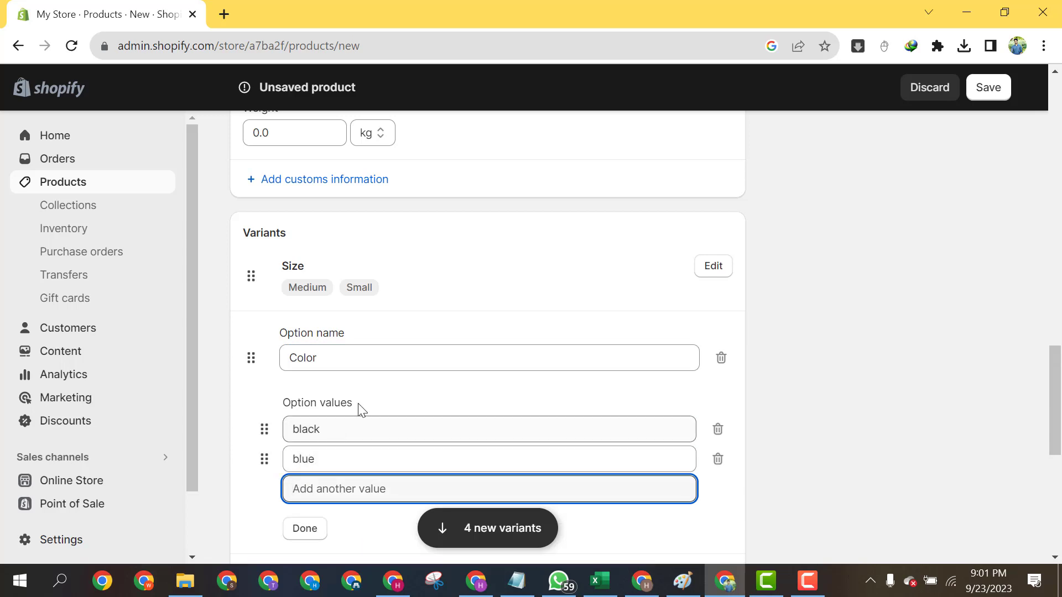
pyautogui.click(479, 526)
pyautogui.click(311, 366)
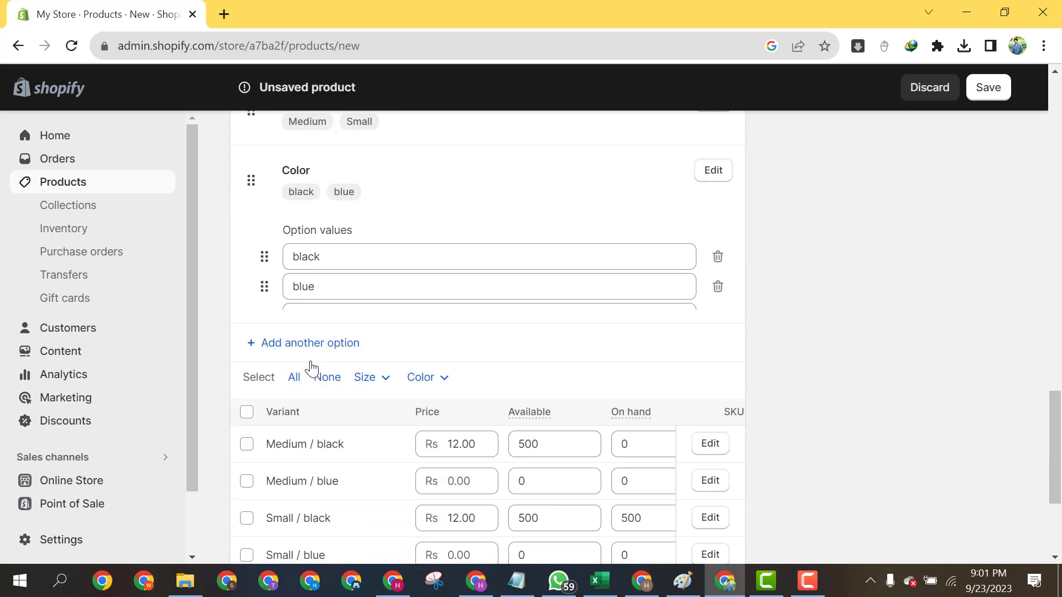
# Price both blue variants at Rs 12 with 500 available, and set the Medium / black on-hand quantity to 500.
pyautogui.scroll(-2, 458, 409)
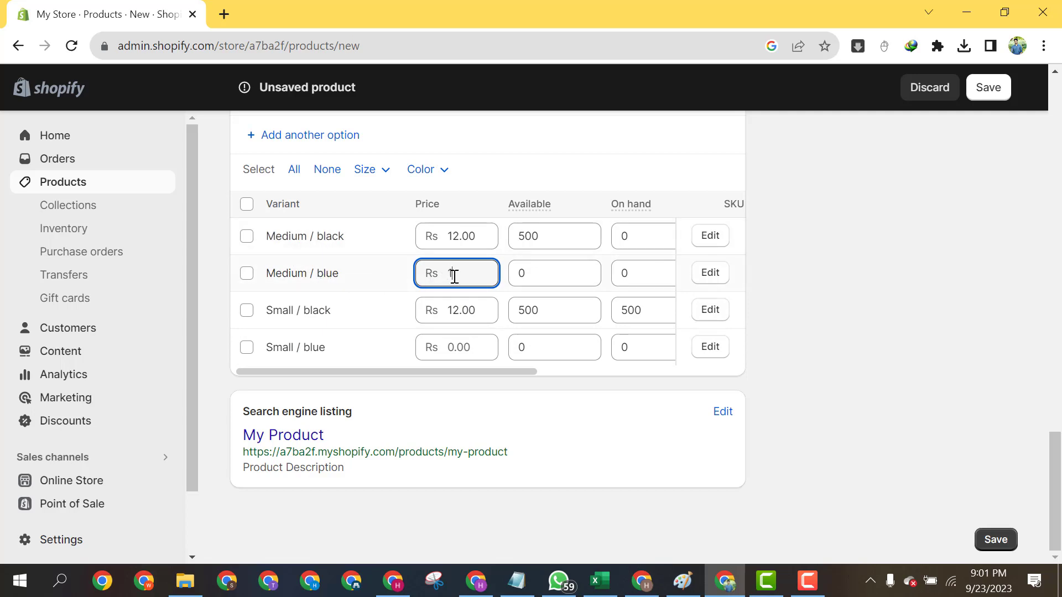
pyautogui.click(452, 343)
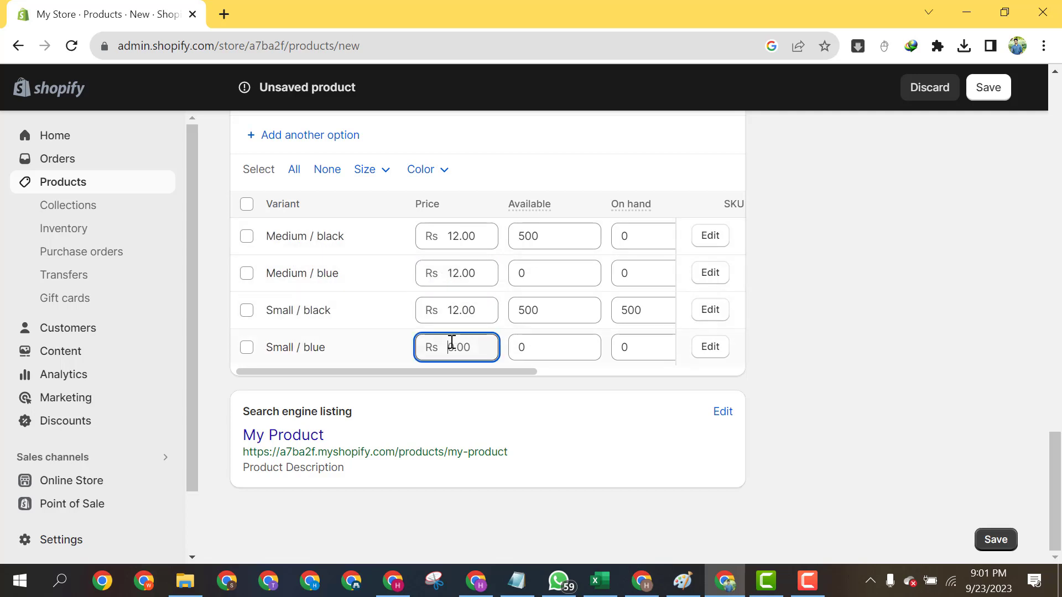
pyautogui.doubleClick(536, 319)
pyautogui.hotkey('ctrl', 'c')
pyautogui.doubleClick(536, 341)
pyautogui.hotkey('ctrl', 'v')
pyautogui.doubleClick(527, 271)
pyautogui.hotkey('ctrl', 'v')
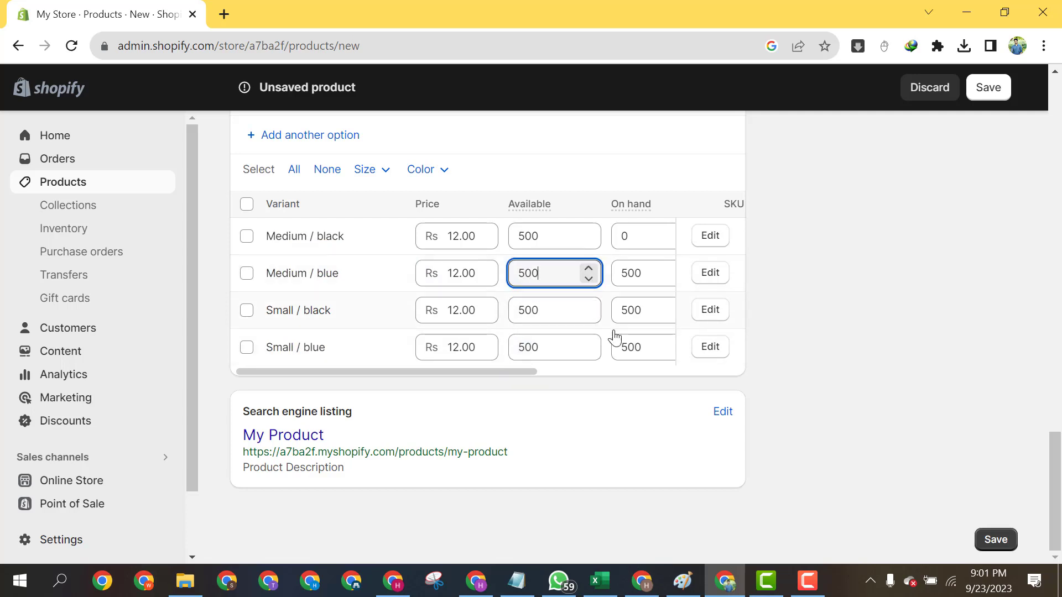
pyautogui.doubleClick(620, 243)
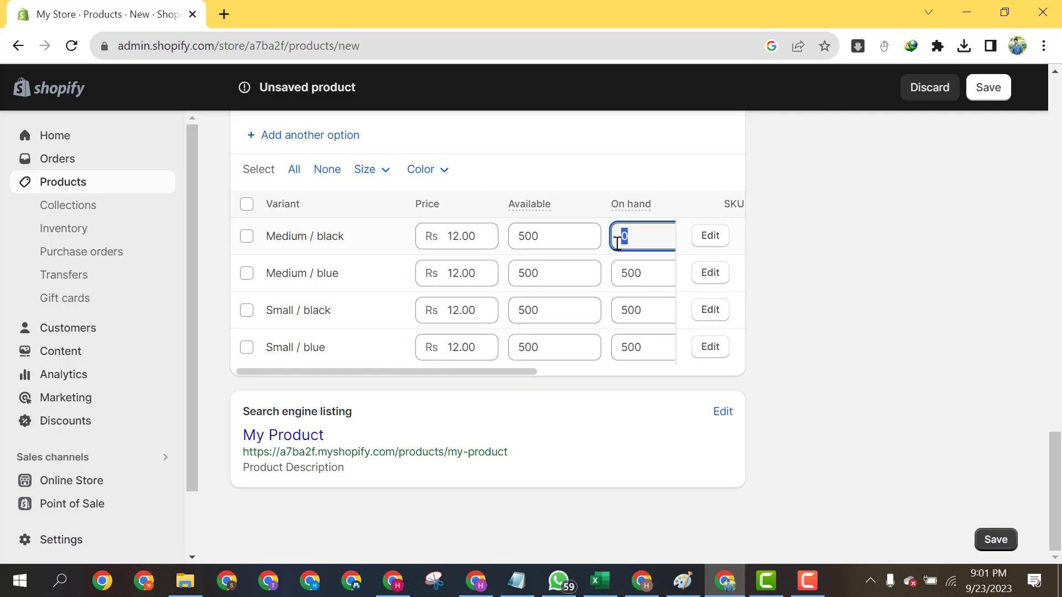
pyautogui.click(860, 351)
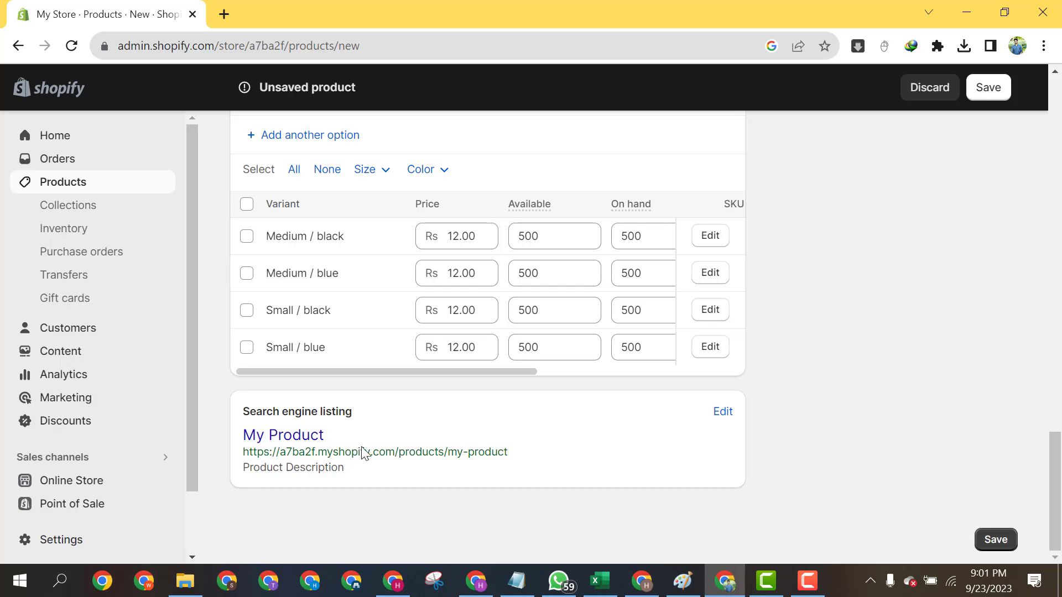
# Review the new product's form and save My Product with its size and color variants.
pyautogui.scroll(4, 476, 222)
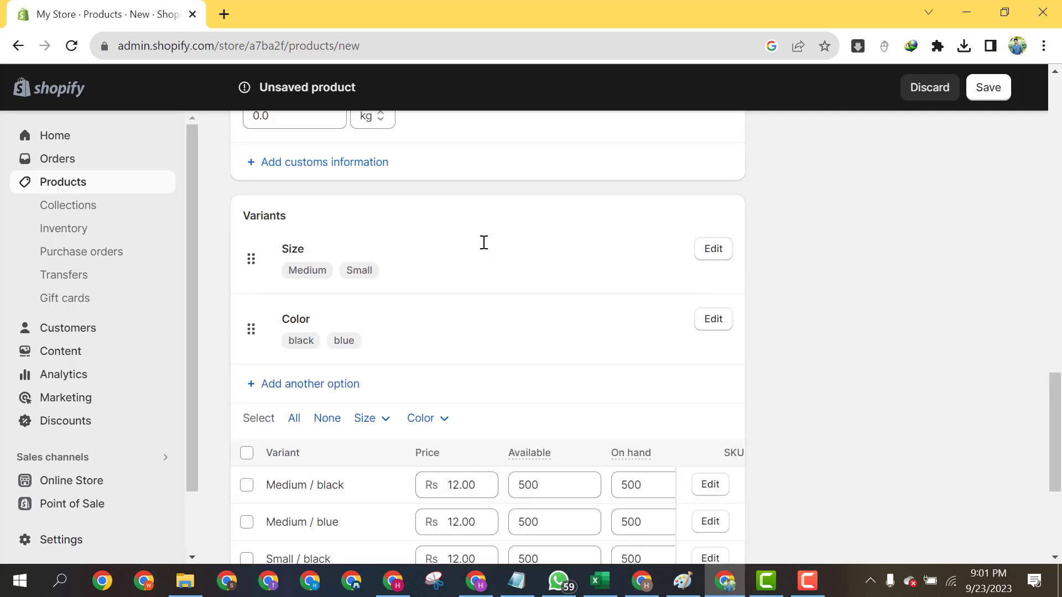
pyautogui.scroll(15, 526, 410)
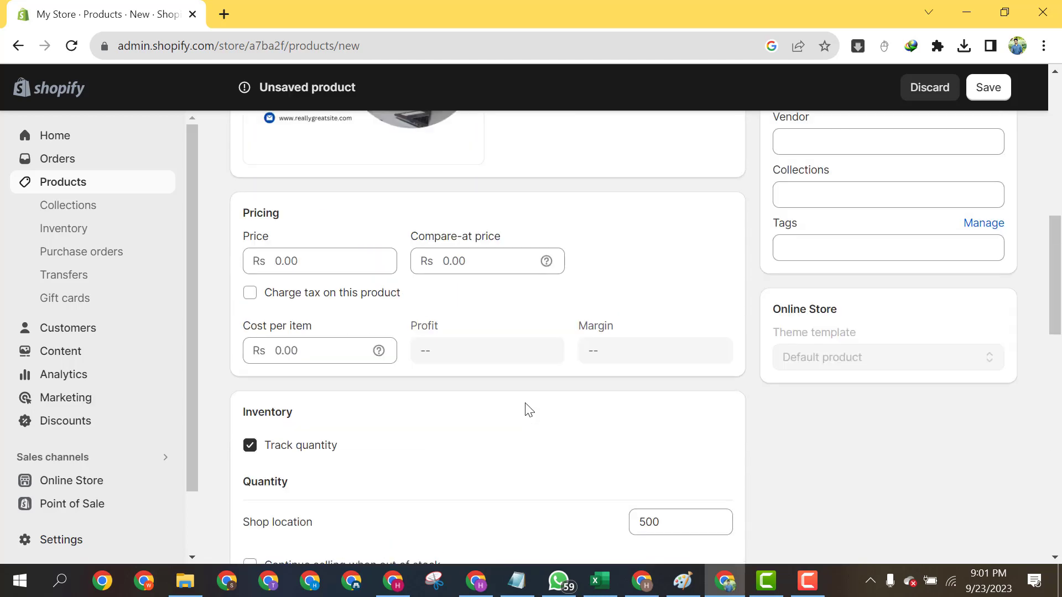
pyautogui.scroll(3, 526, 410)
pyautogui.scroll(-1, 75, 398)
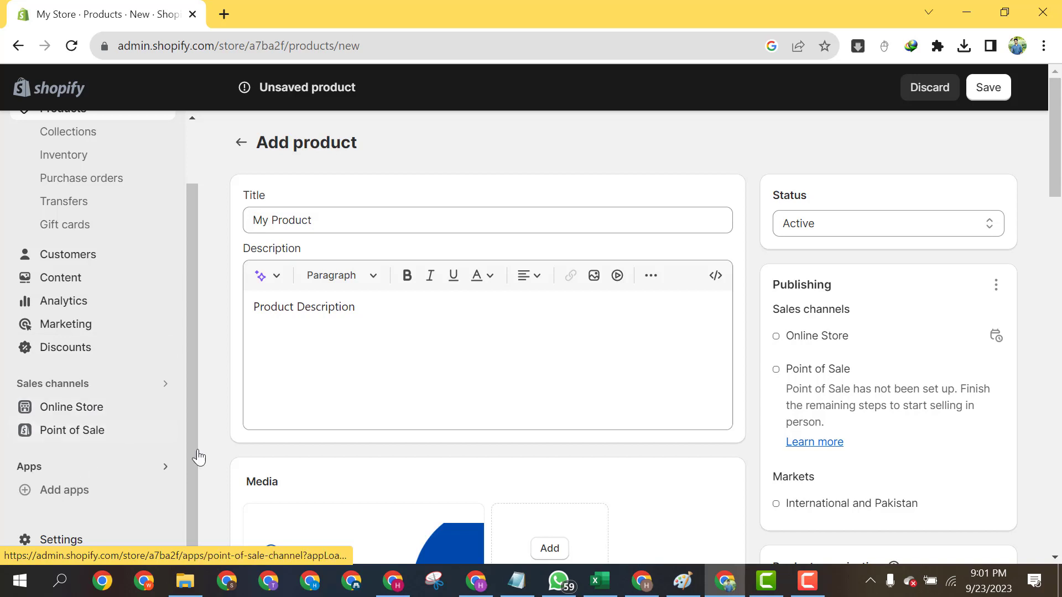
pyautogui.click(989, 98)
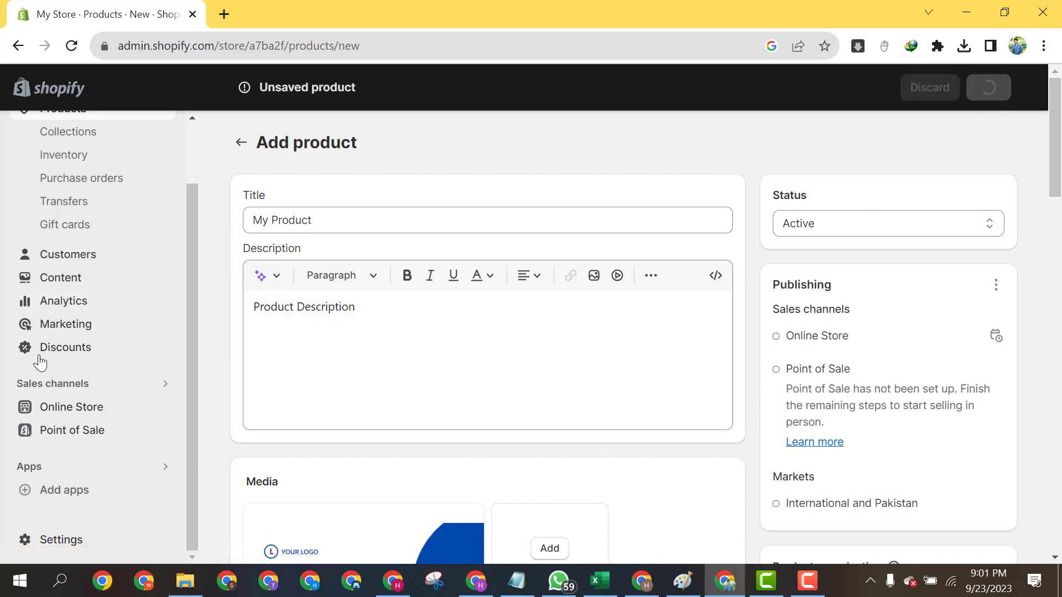
# Look through the Customers, Inventory, Transfers and Purchase orders sections of the store admin.
pyautogui.scroll(1, 96, 310)
pyautogui.click(91, 339)
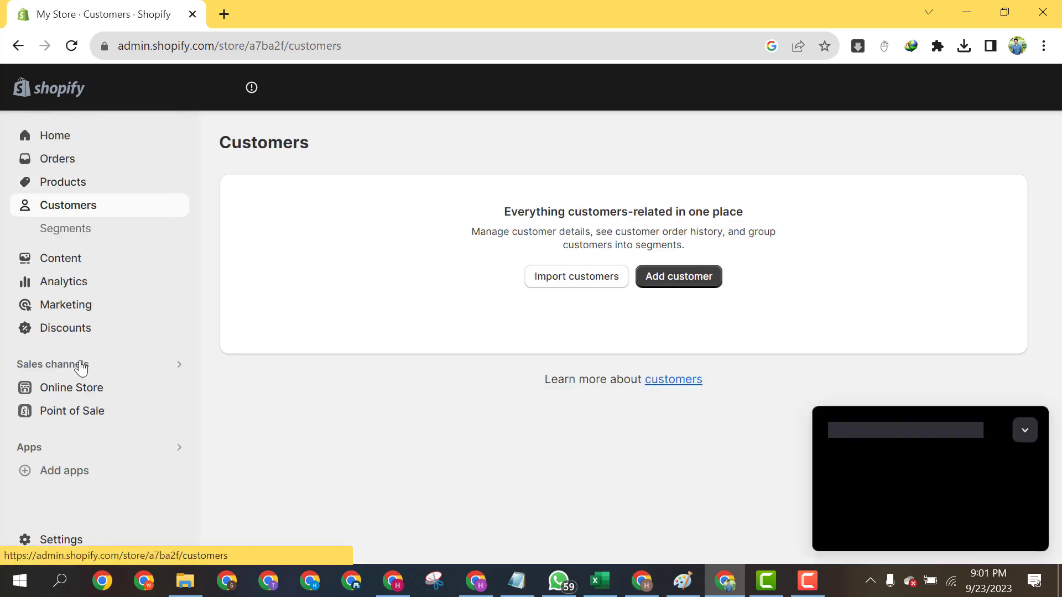
pyautogui.scroll(-1, 105, 404)
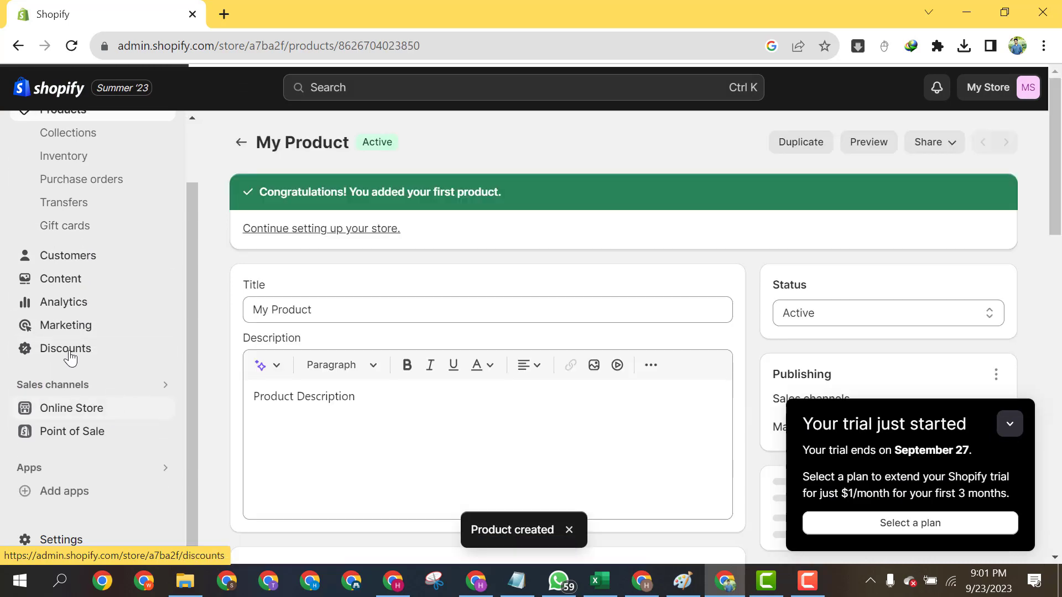
pyautogui.scroll(1, 78, 370)
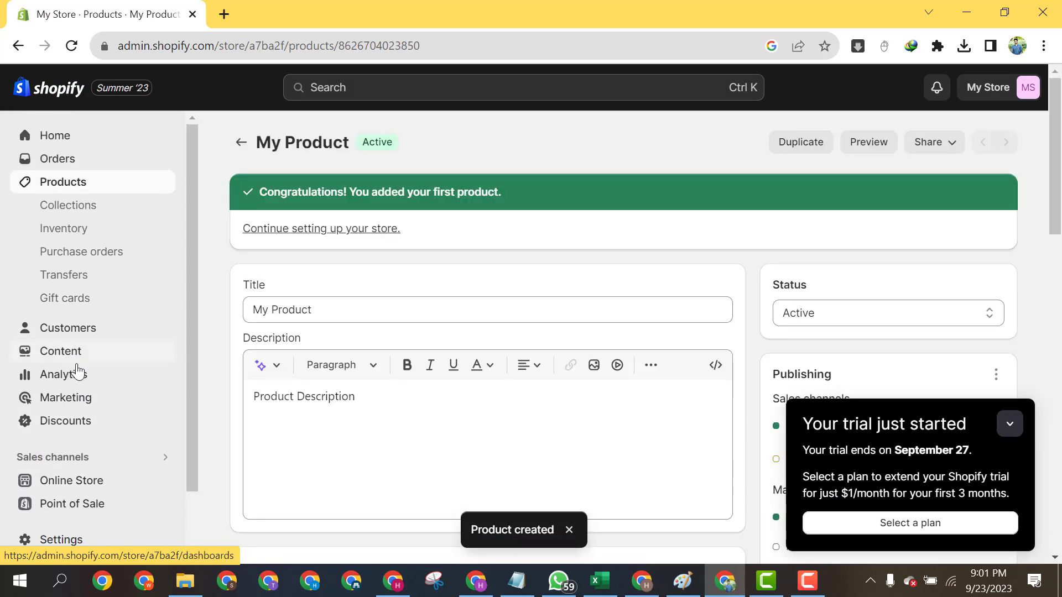
pyautogui.click(73, 231)
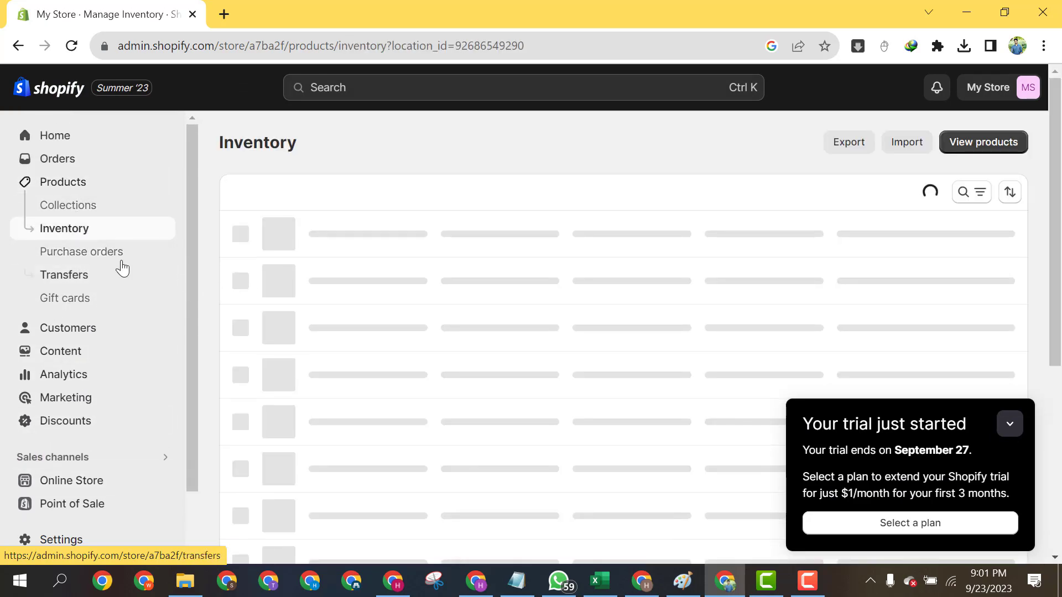
pyautogui.click(102, 259)
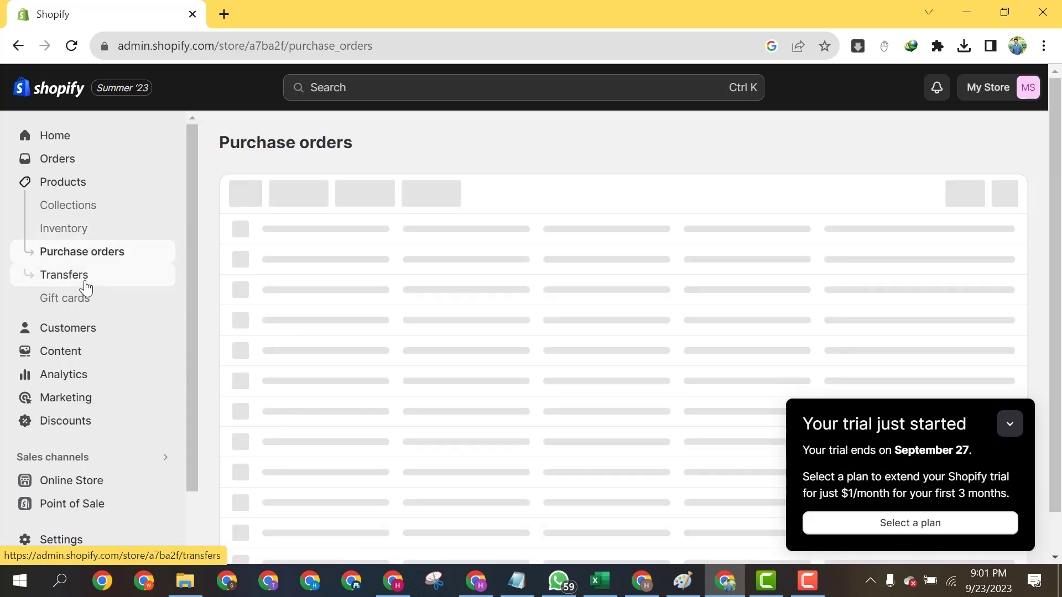
pyautogui.click(86, 285)
pyautogui.click(97, 259)
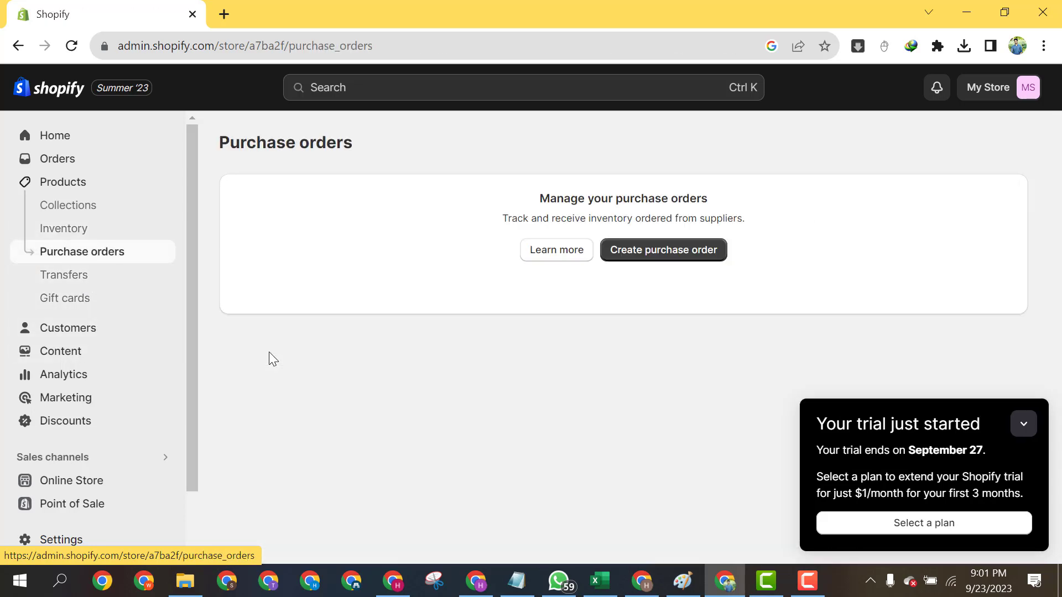
pyautogui.scroll(-1, 91, 364)
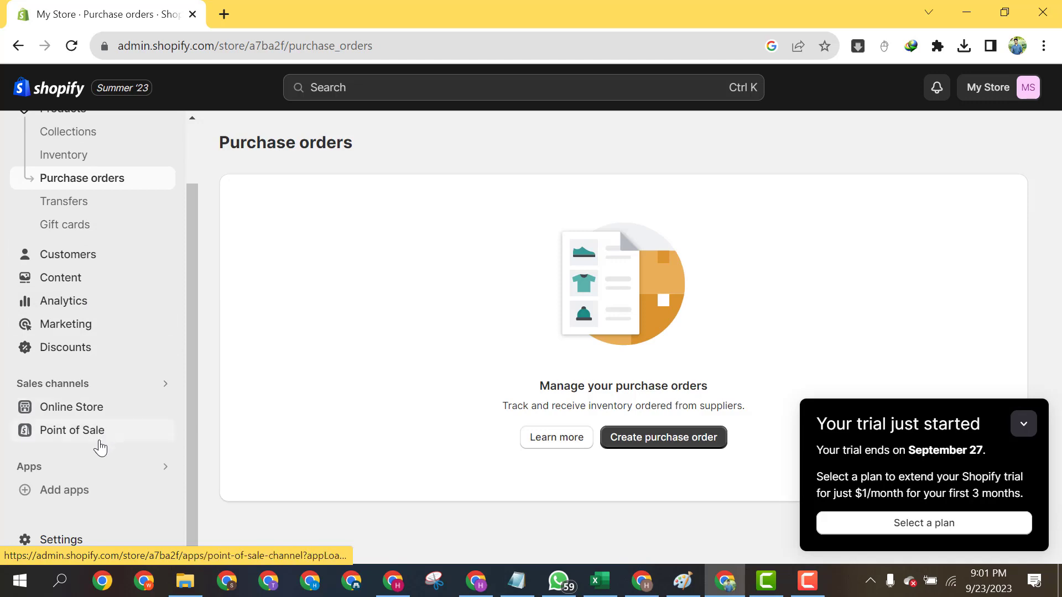
# Open the store settings, search "paki" among the sales tax regions in Taxes and duties, and open Pakistan's tax page.
pyautogui.click(70, 538)
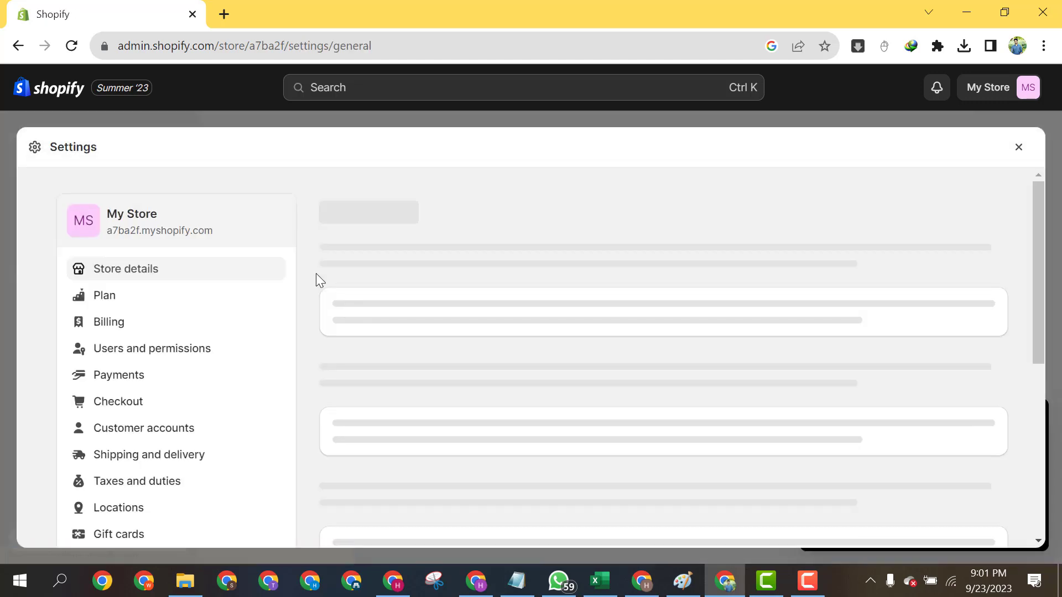
pyautogui.scroll(-10, 489, 357)
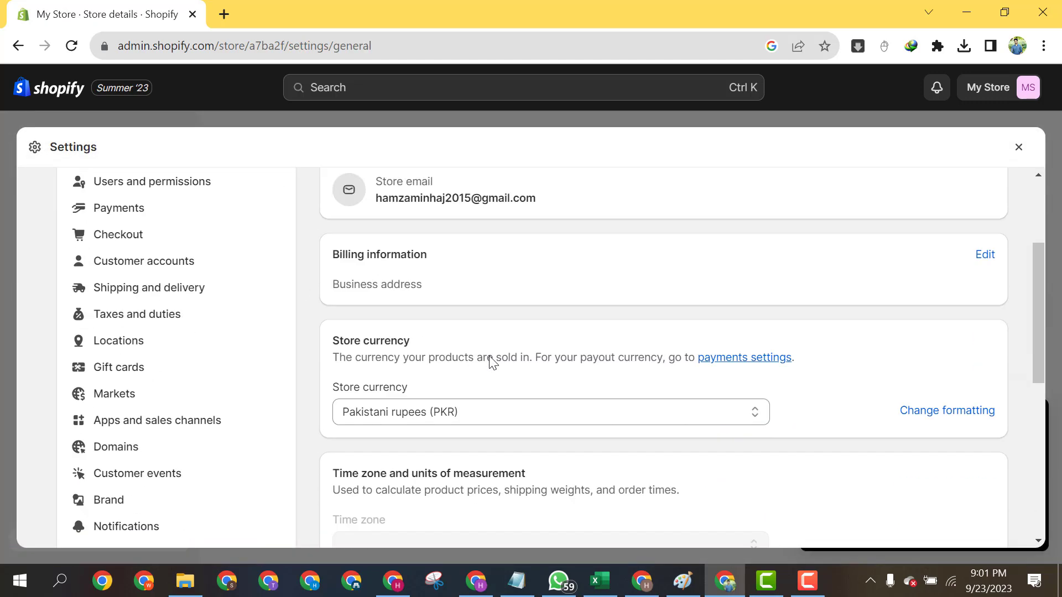
pyautogui.scroll(10, 493, 363)
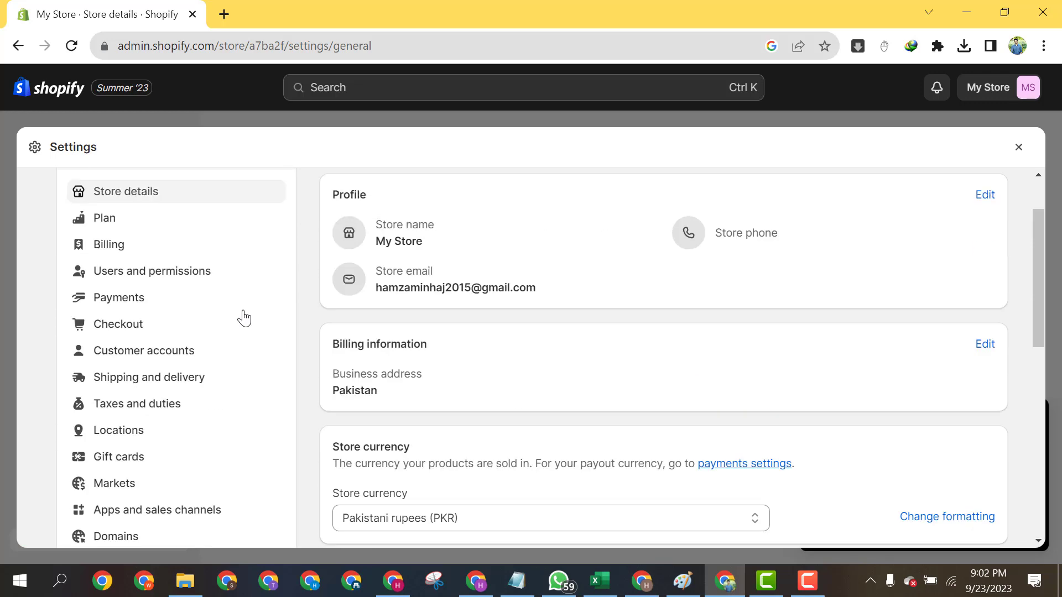
pyautogui.click(171, 409)
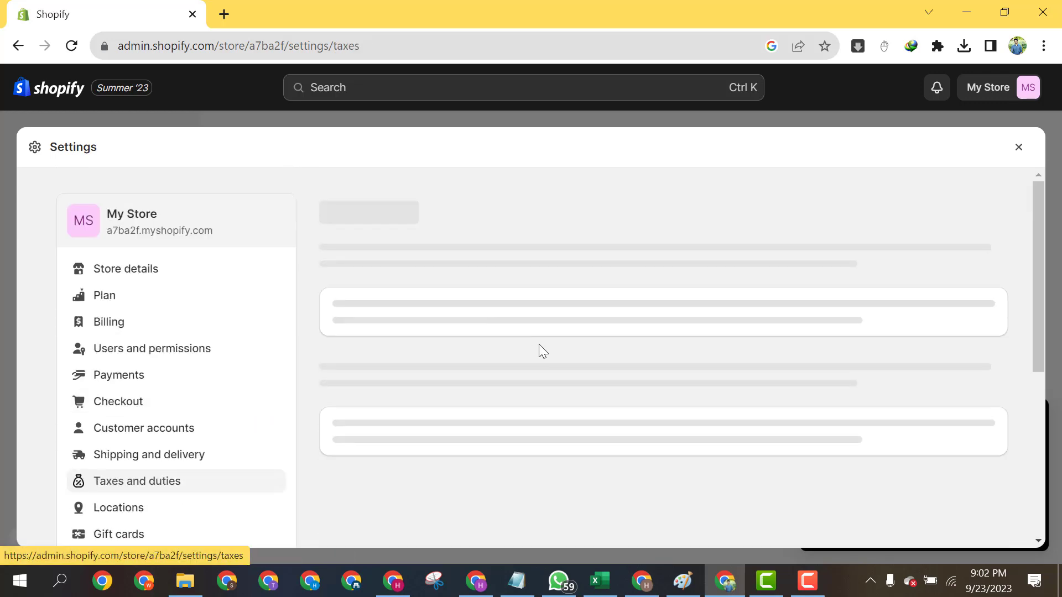
pyautogui.scroll(-2, 494, 340)
pyautogui.scroll(2, 493, 348)
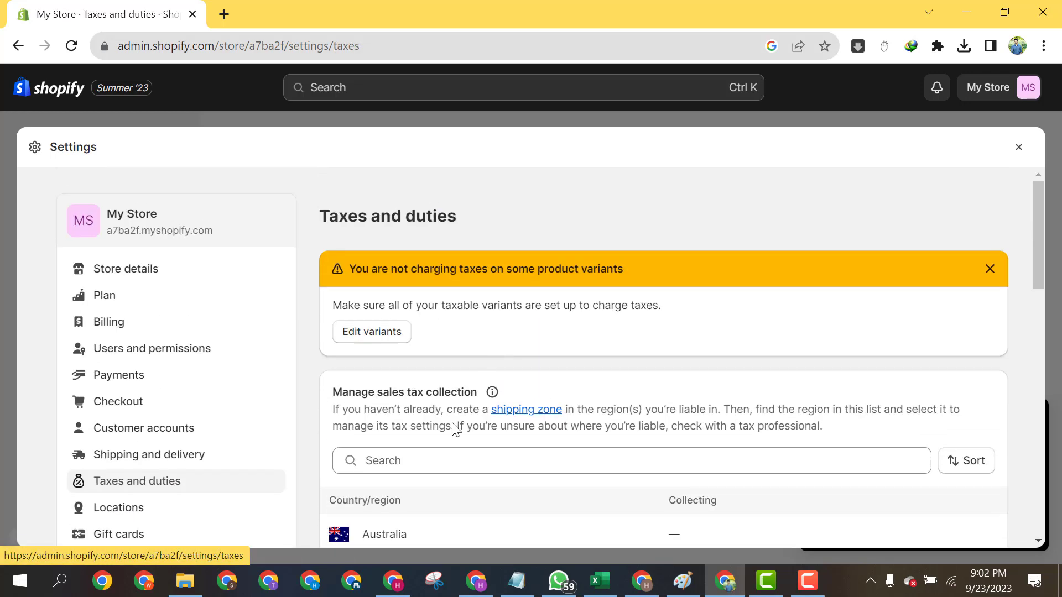
pyautogui.scroll(-1, 431, 365)
pyautogui.click(423, 369)
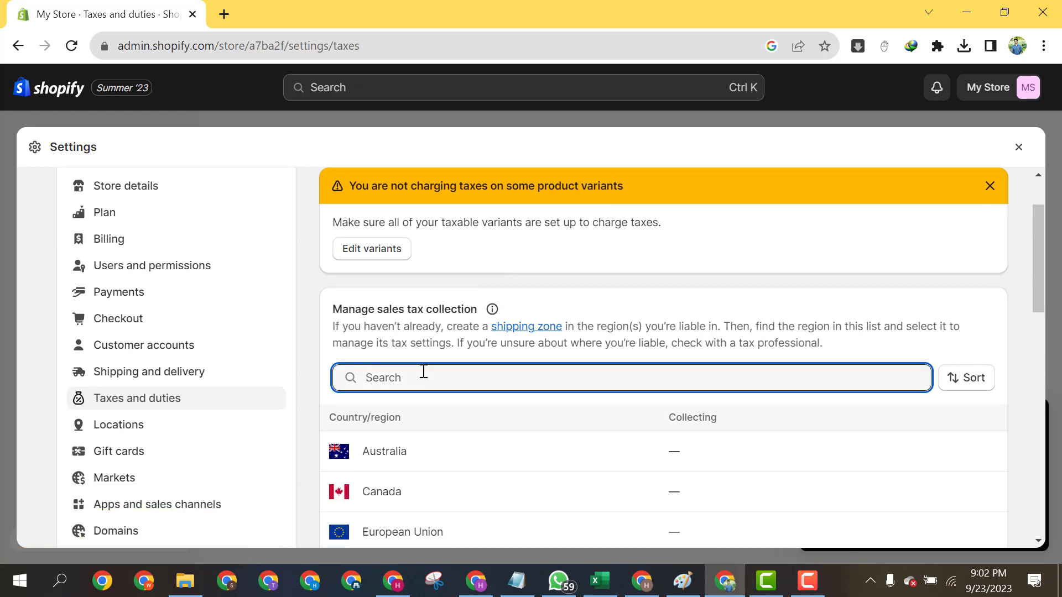
pyautogui.write('paki')
pyautogui.click(441, 456)
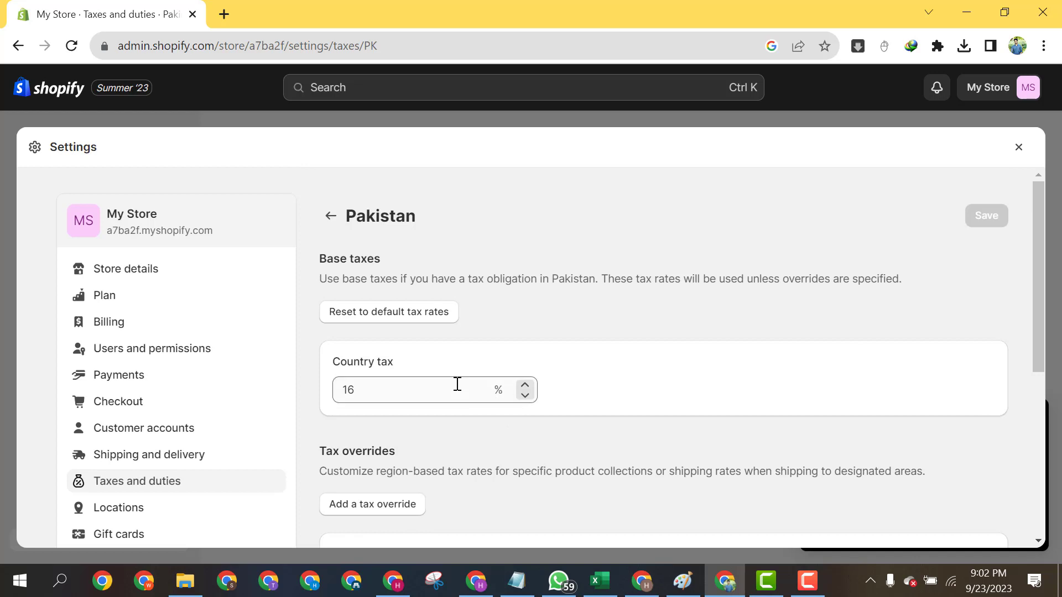
# Set Pakistan's country tax to 0% and save the tax settings.
pyautogui.scroll(-2, 458, 384)
pyautogui.click(416, 306)
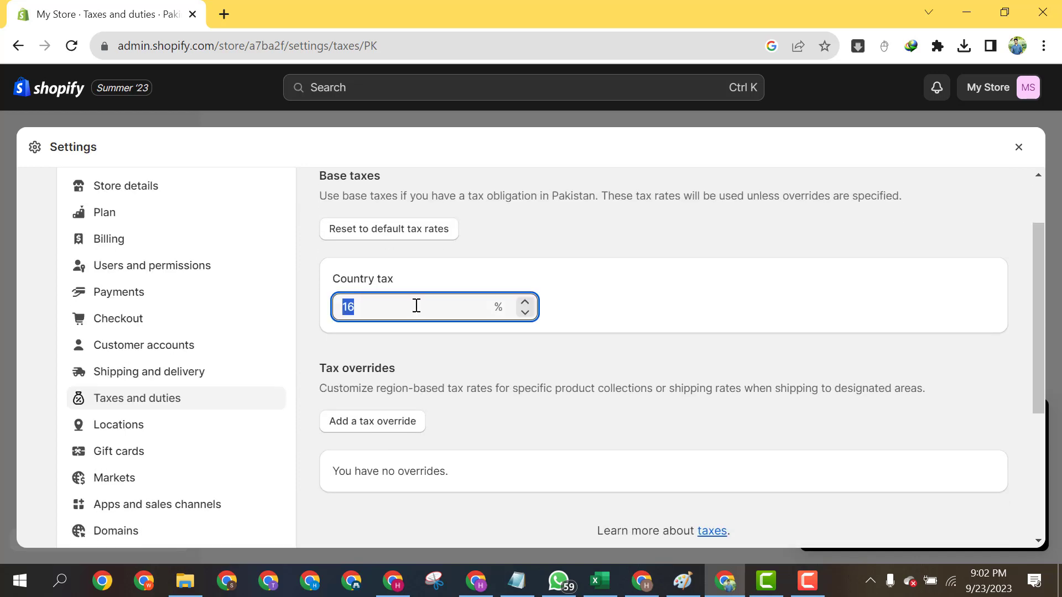
pyautogui.write('0')
pyautogui.click(433, 337)
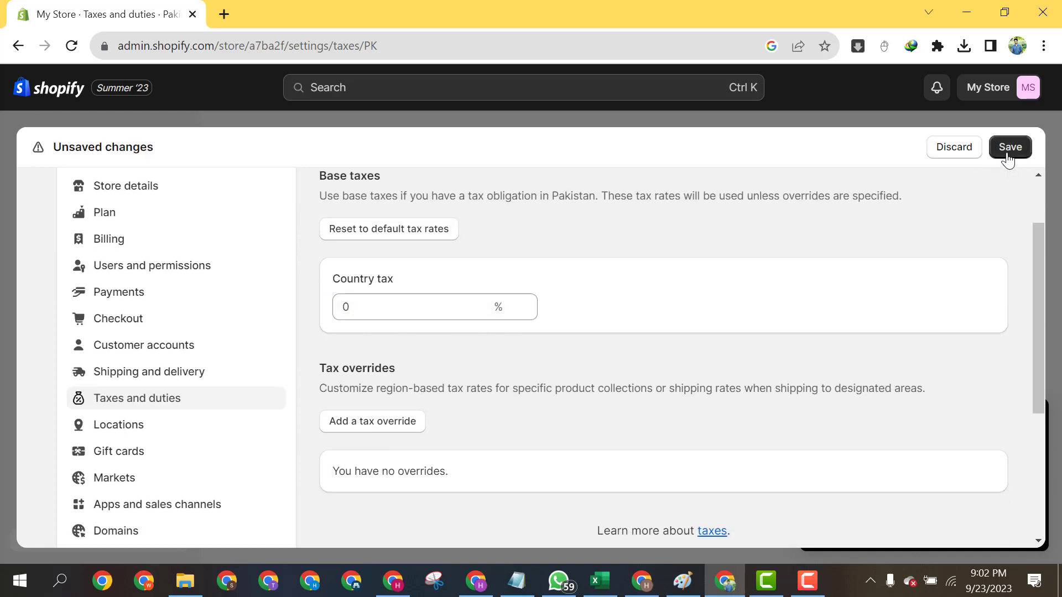
pyautogui.hotkey('ctrl', 's')
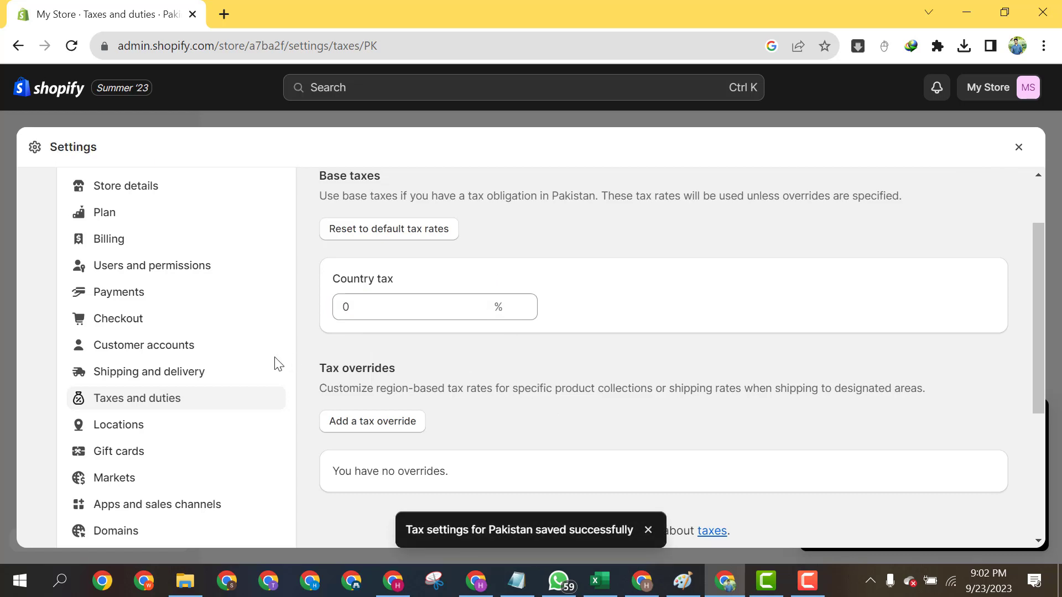
# Activate Cash on Delivery (COD) as a manual payment method, leaving its details and instructions blank.
pyautogui.click(160, 301)
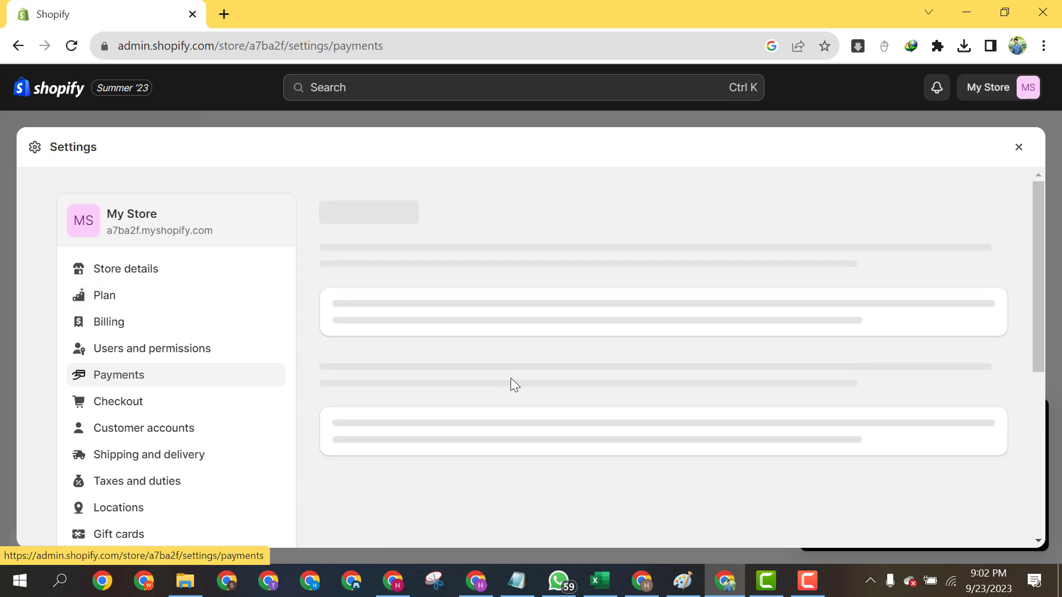
pyautogui.scroll(-6, 554, 399)
pyautogui.scroll(3, 576, 408)
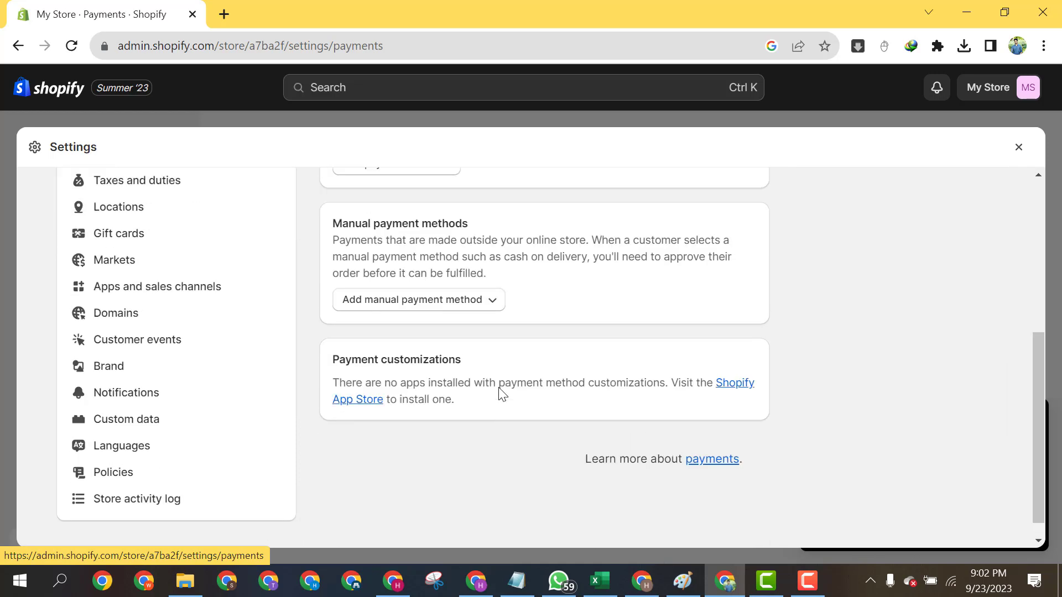
pyautogui.click(466, 365)
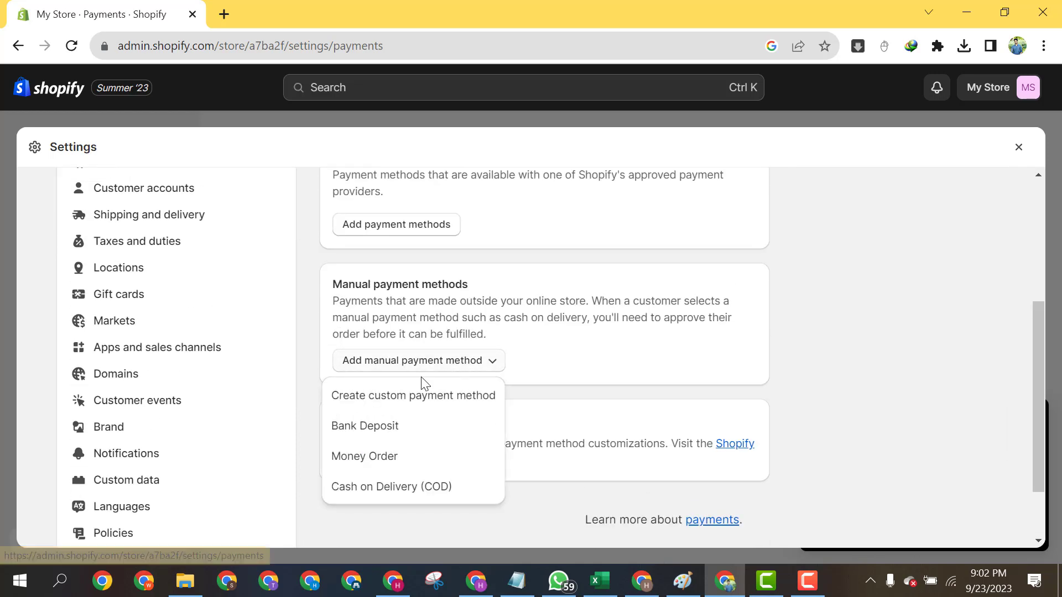
pyautogui.click(392, 485)
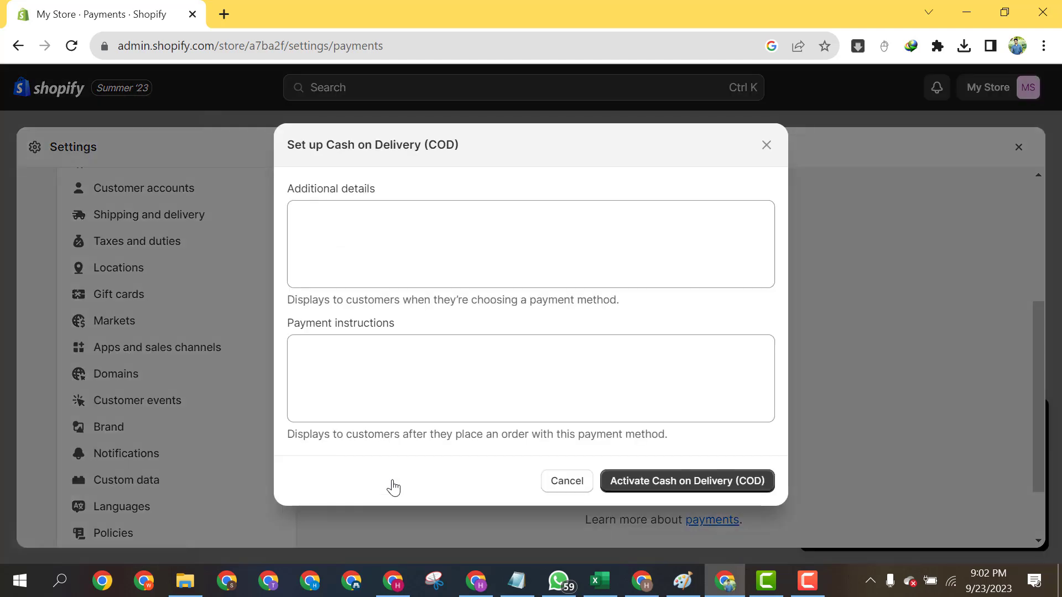
pyautogui.click(641, 481)
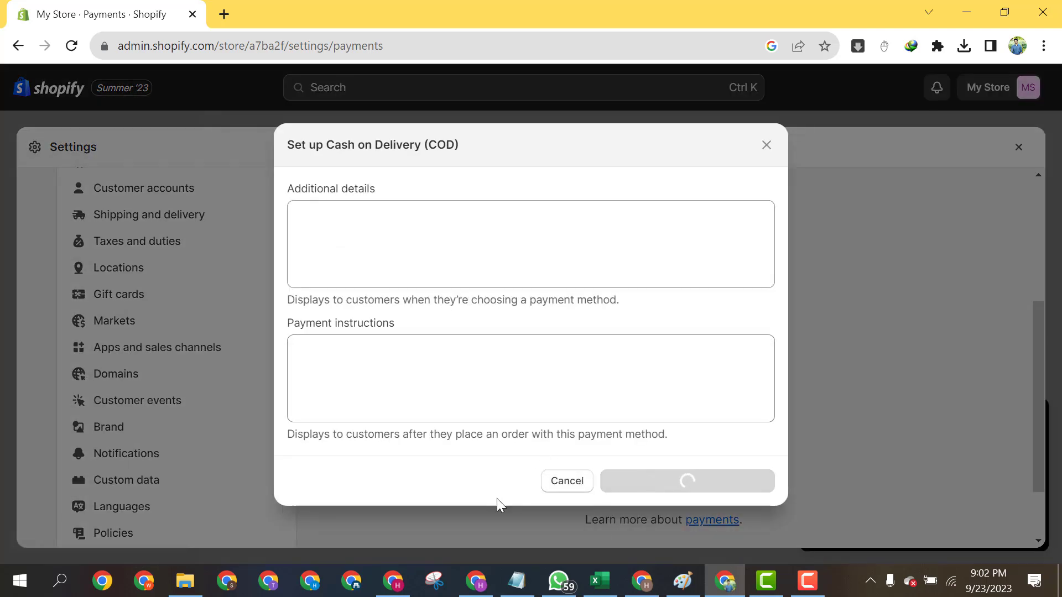
pyautogui.scroll(3, 427, 408)
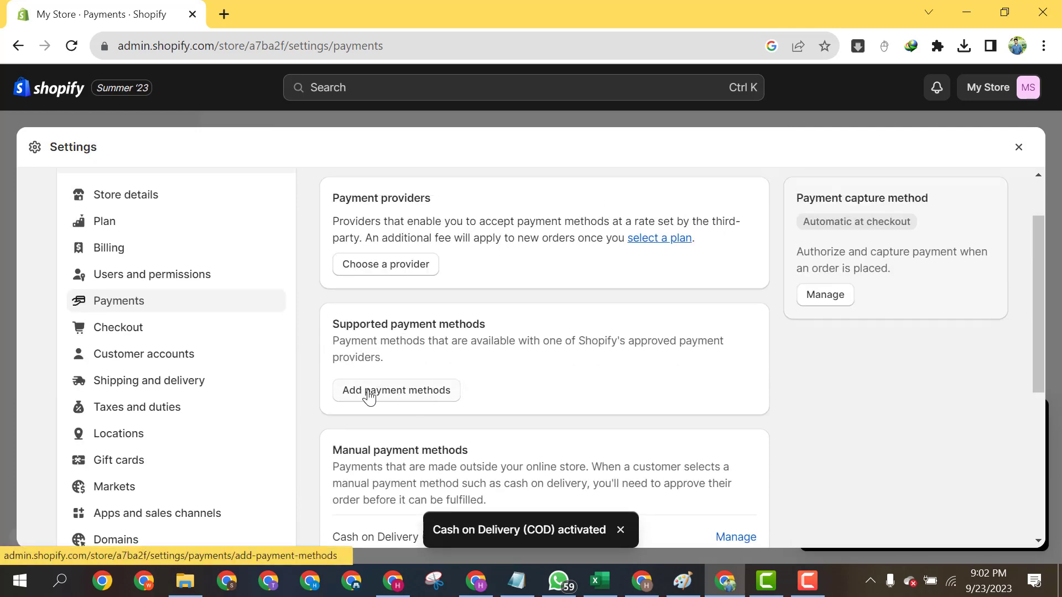
pyautogui.scroll(-1, 367, 446)
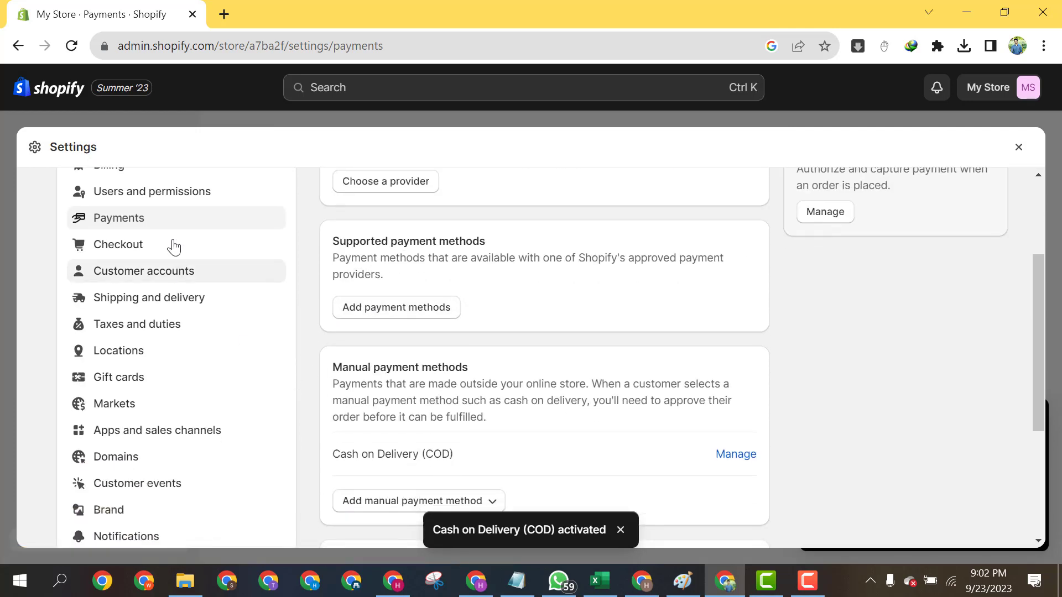
# Open the Checkout settings and make the shipping address phone number Required.
pyautogui.click(173, 245)
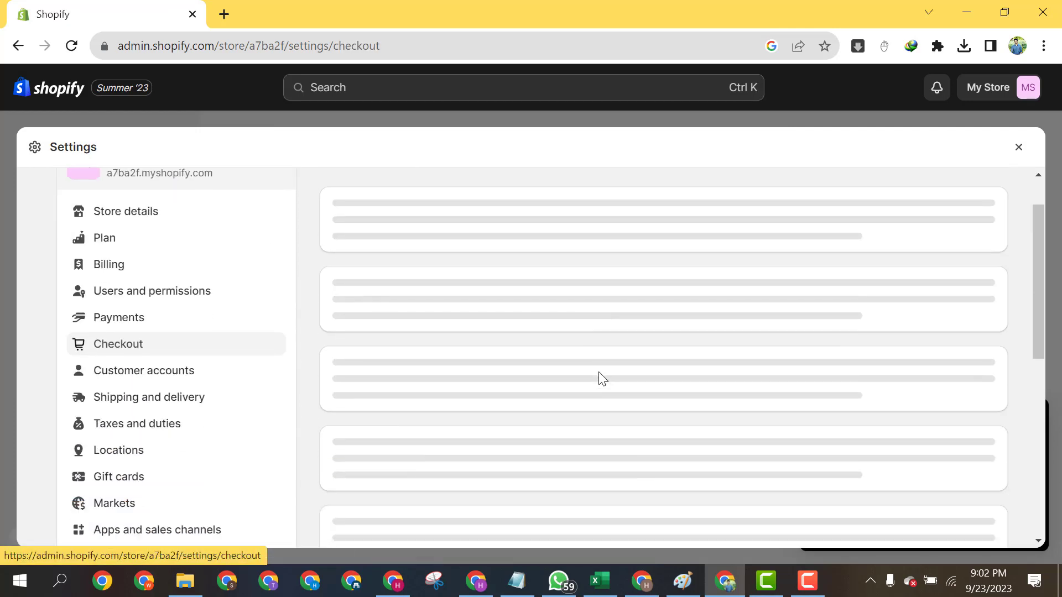
pyautogui.scroll(-9, 509, 380)
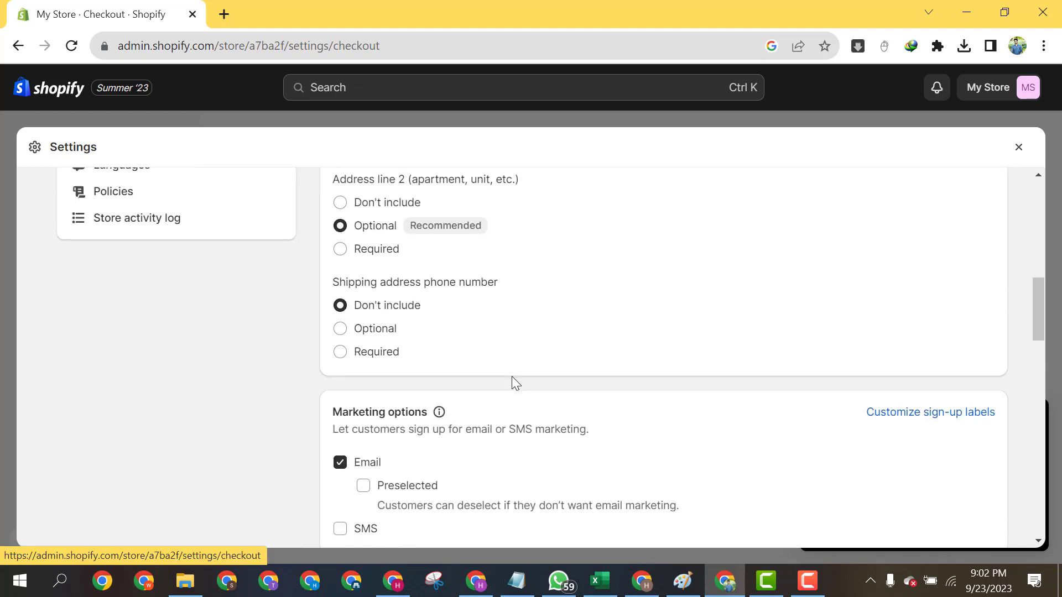
pyautogui.scroll(-1, 512, 377)
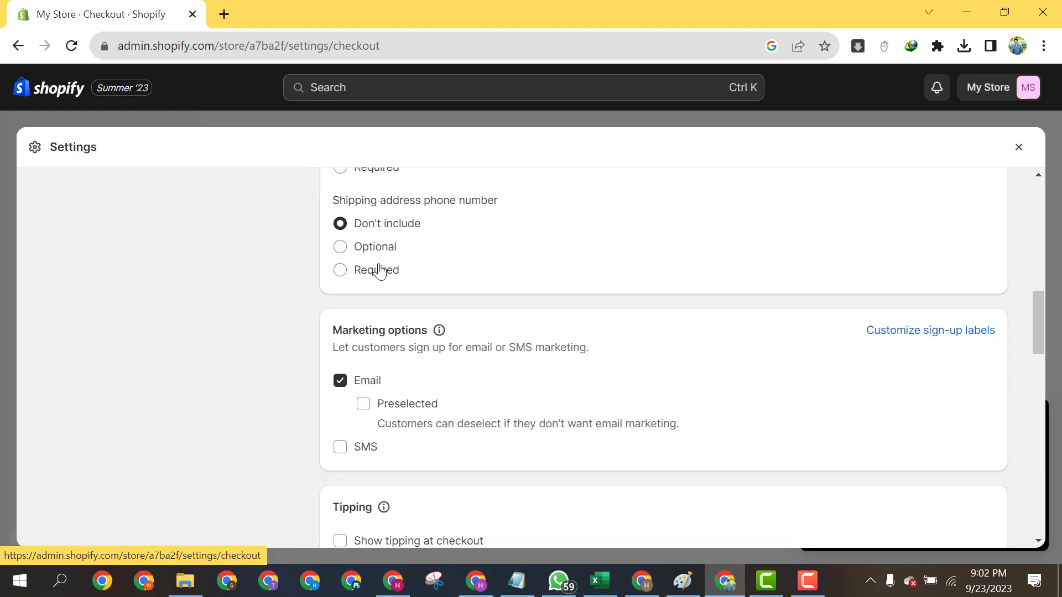
pyautogui.click(361, 277)
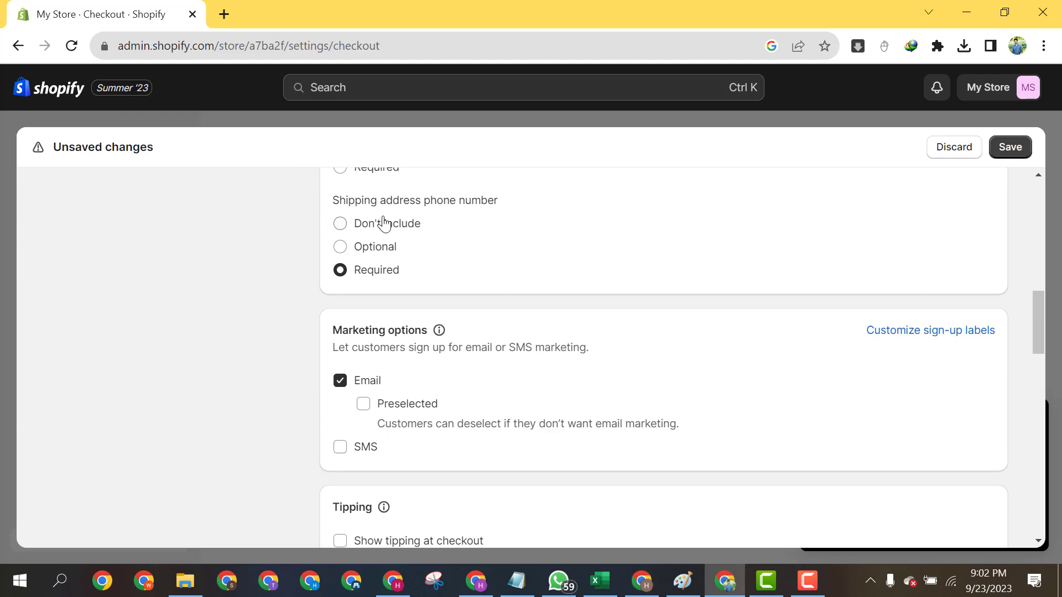
# Review the remaining checkout options, set the customer's company name field to Optional, and save the checkout settings.
pyautogui.scroll(-8, 510, 400)
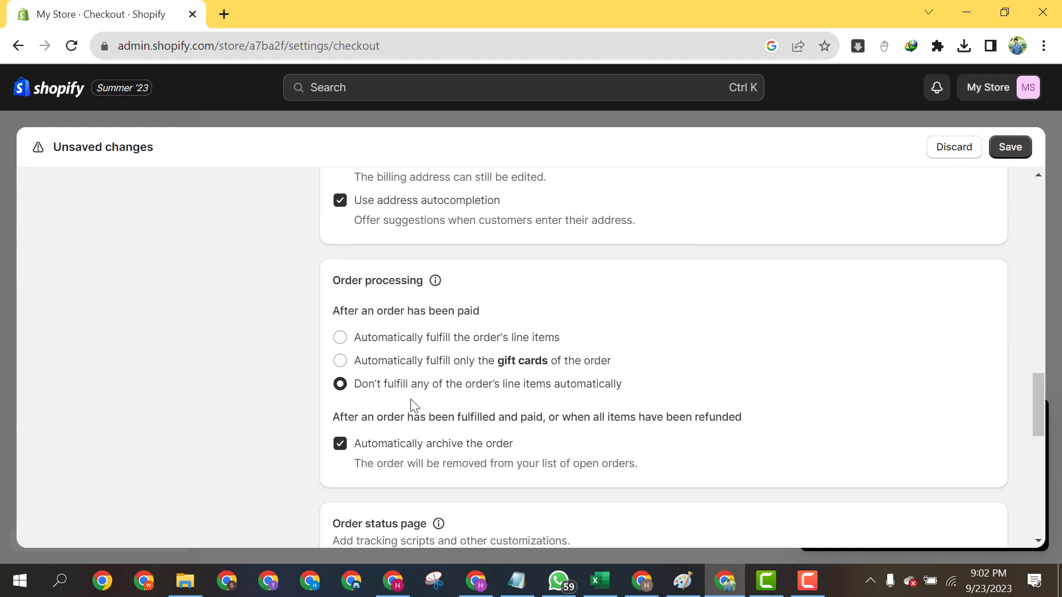
pyautogui.scroll(-5, 410, 399)
pyautogui.scroll(2, 410, 400)
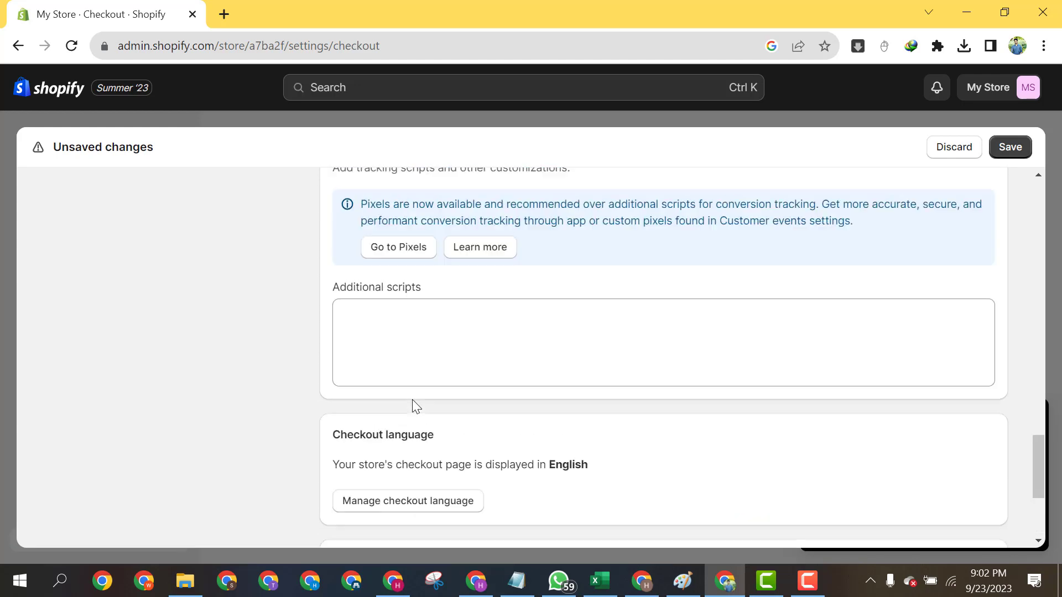
pyautogui.scroll(-5, 475, 403)
pyautogui.scroll(15, 496, 425)
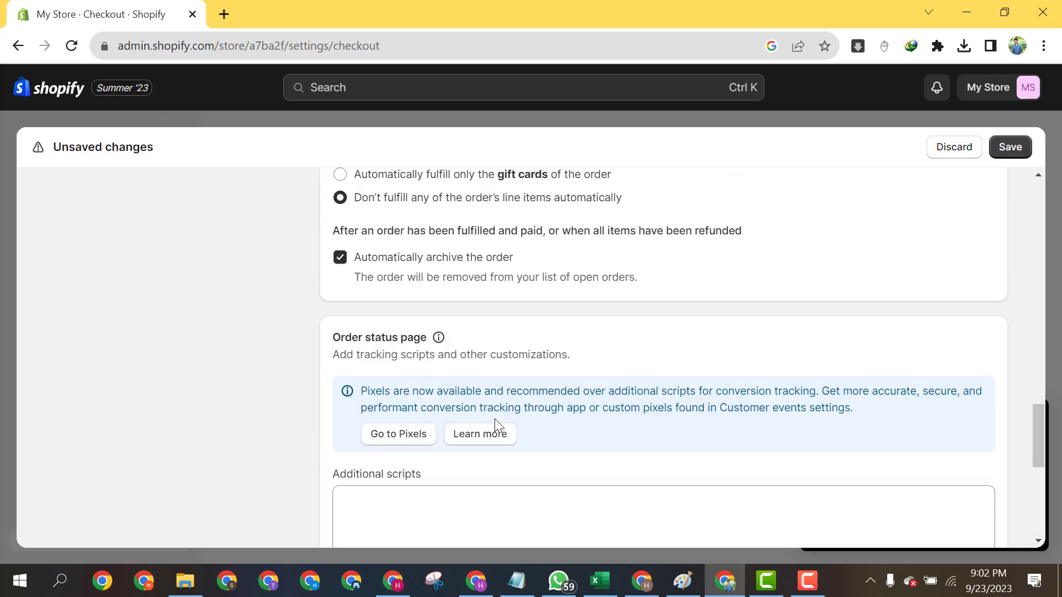
pyautogui.scroll(3, 499, 426)
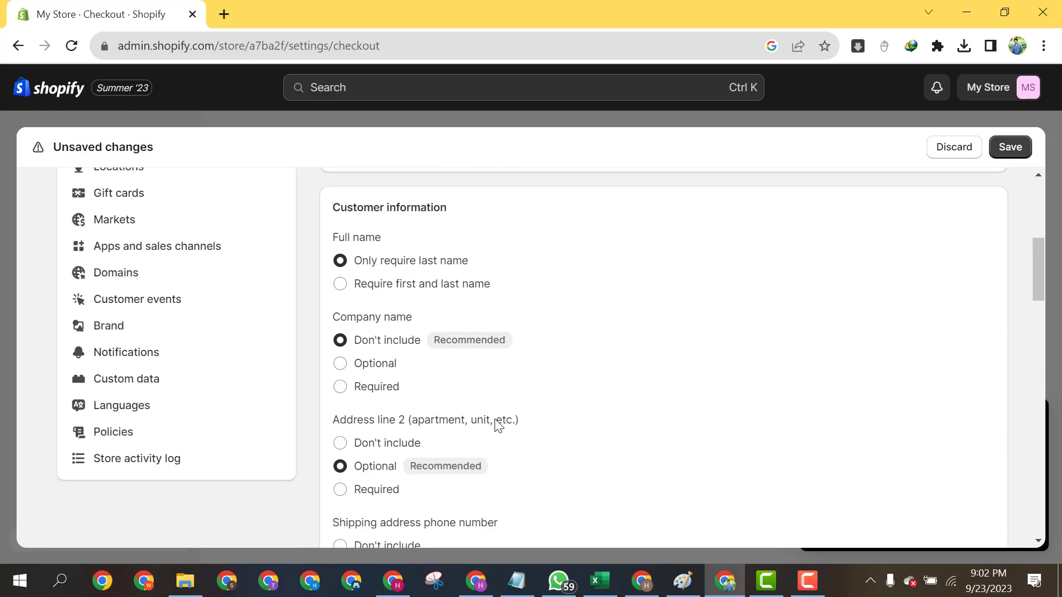
pyautogui.scroll(-3, 485, 422)
pyautogui.scroll(2, 414, 362)
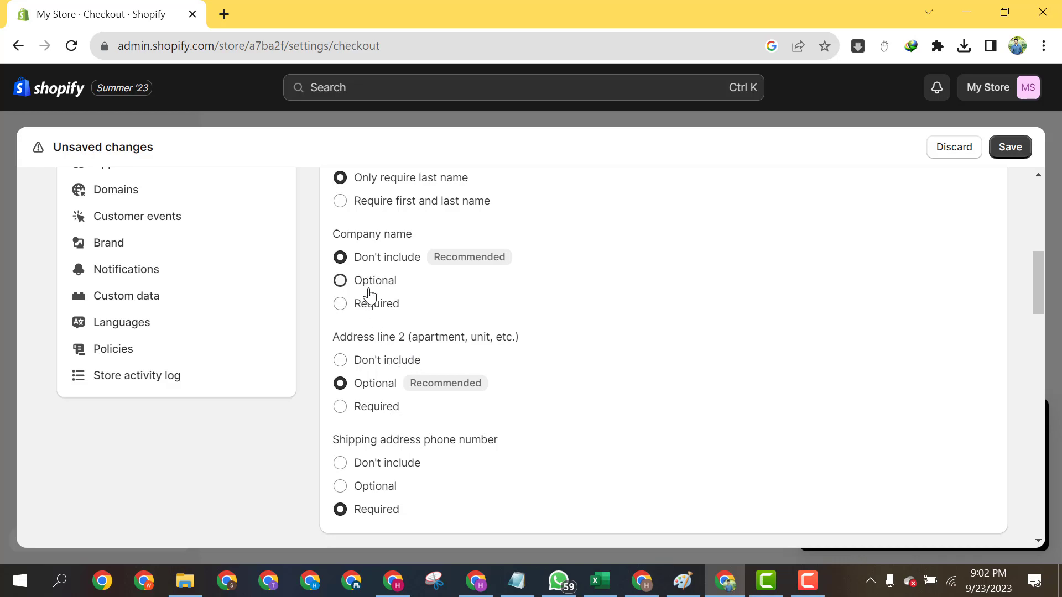
pyautogui.scroll(-2, 400, 421)
pyautogui.scroll(-2, 418, 432)
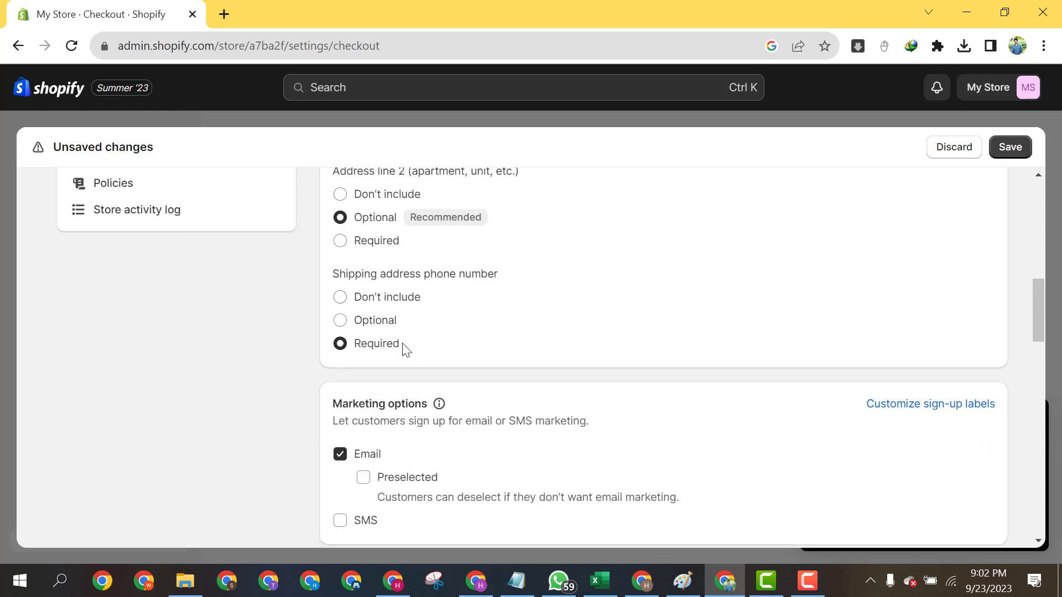
pyautogui.click(1029, 150)
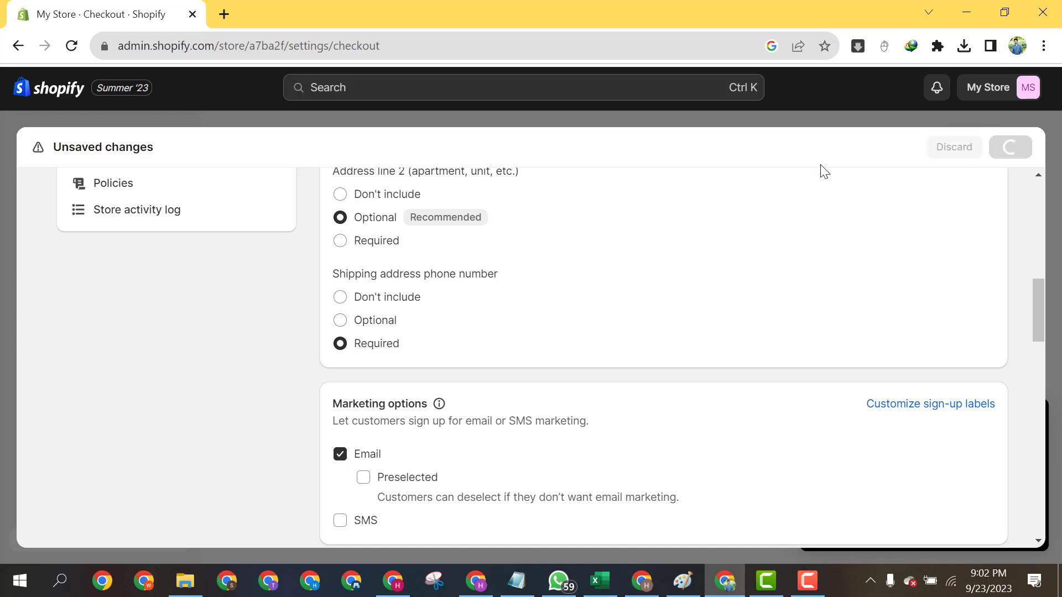
# Open the store's Policies settings and create the written return and refund policy from the template.
pyautogui.scroll(8, 289, 359)
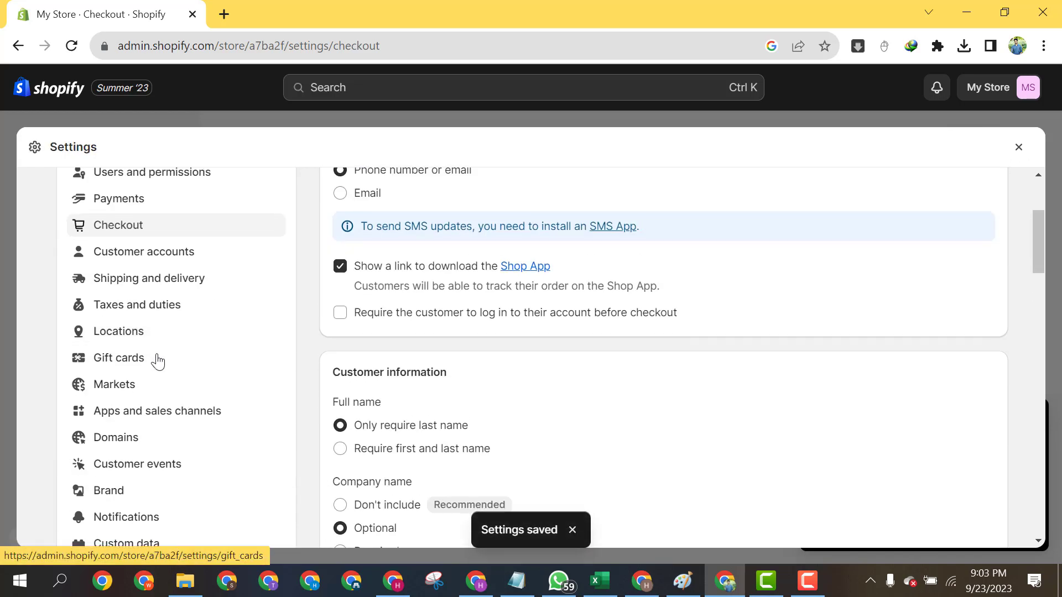
pyautogui.scroll(-3, 155, 360)
pyautogui.click(147, 433)
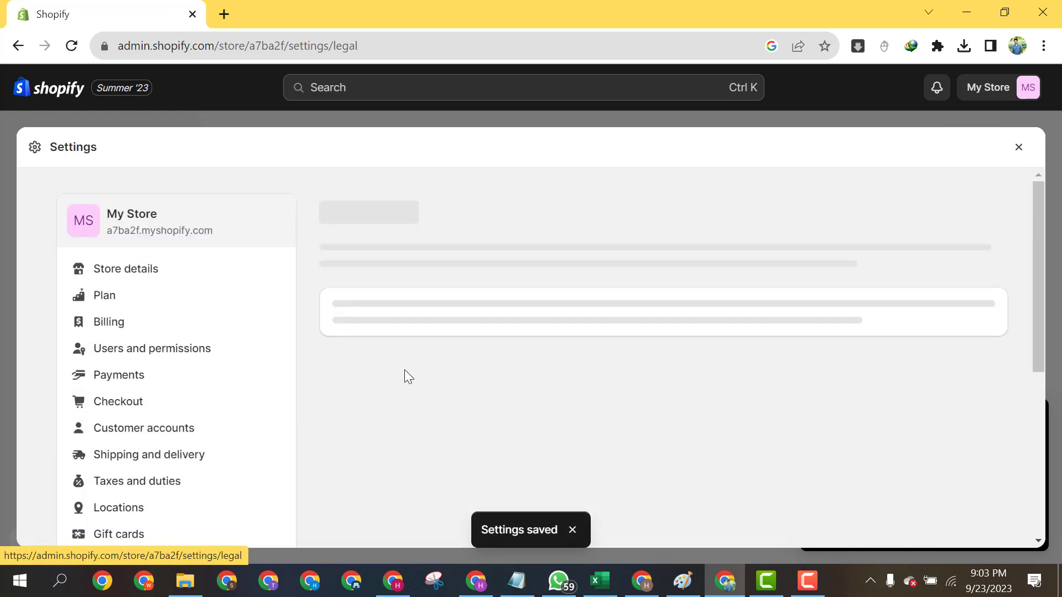
pyautogui.scroll(-2, 247, 430)
pyautogui.scroll(-6, 555, 403)
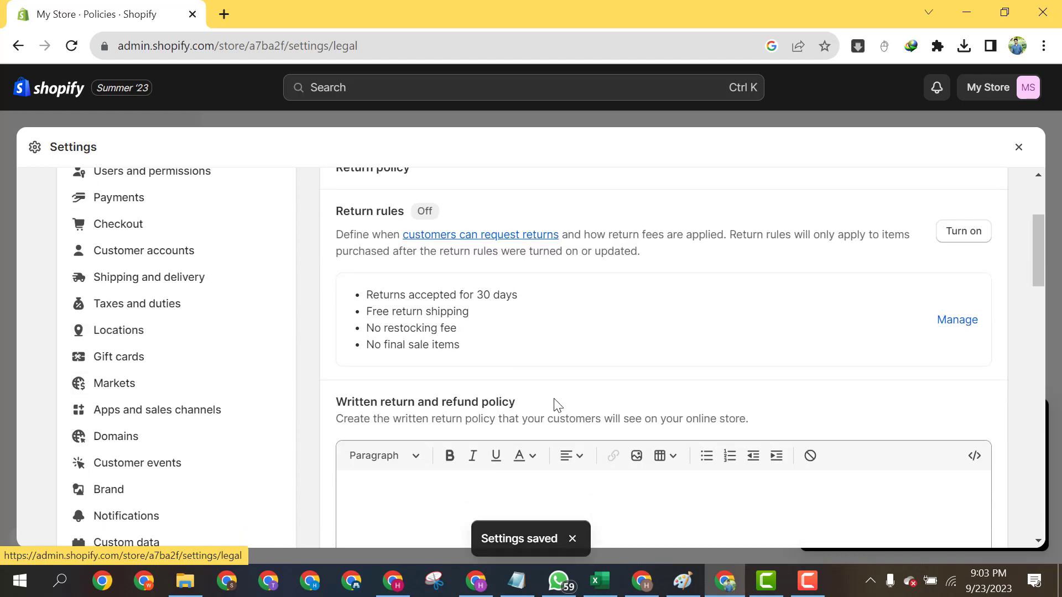
pyautogui.click(410, 400)
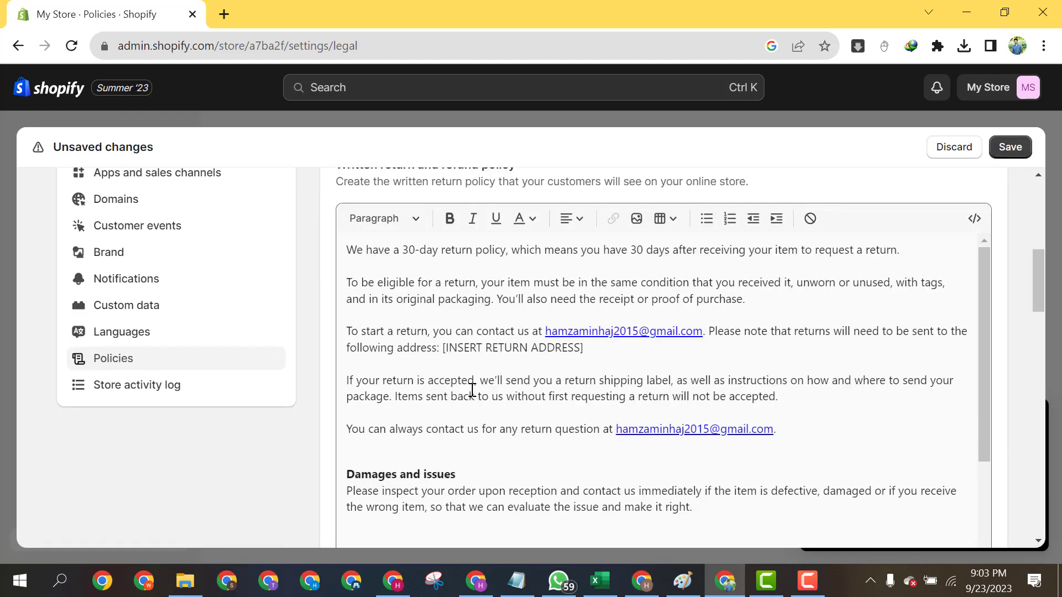
pyautogui.click(447, 352)
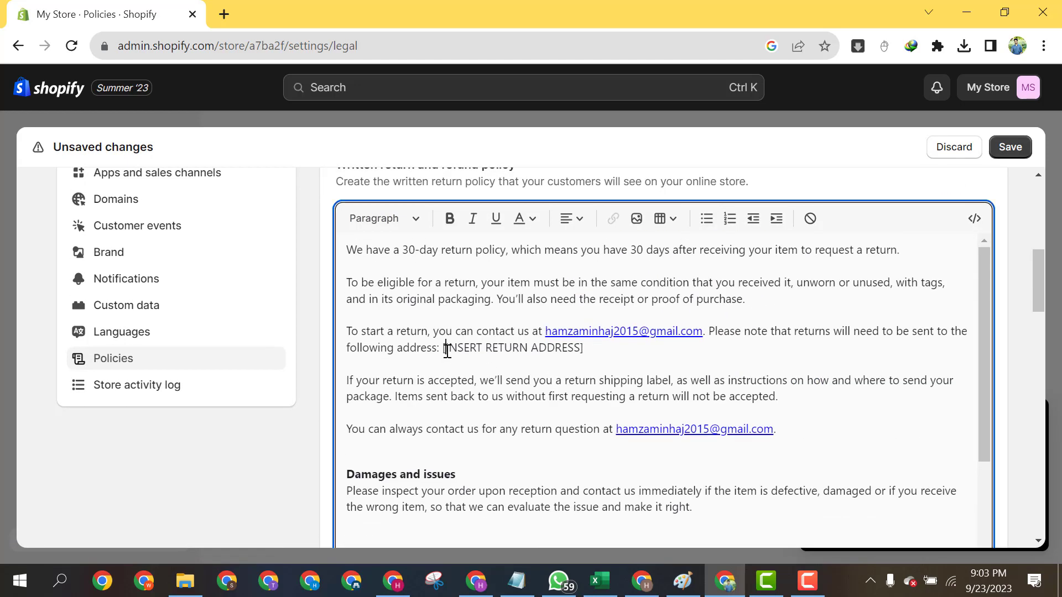
pyautogui.scroll(-10, 574, 384)
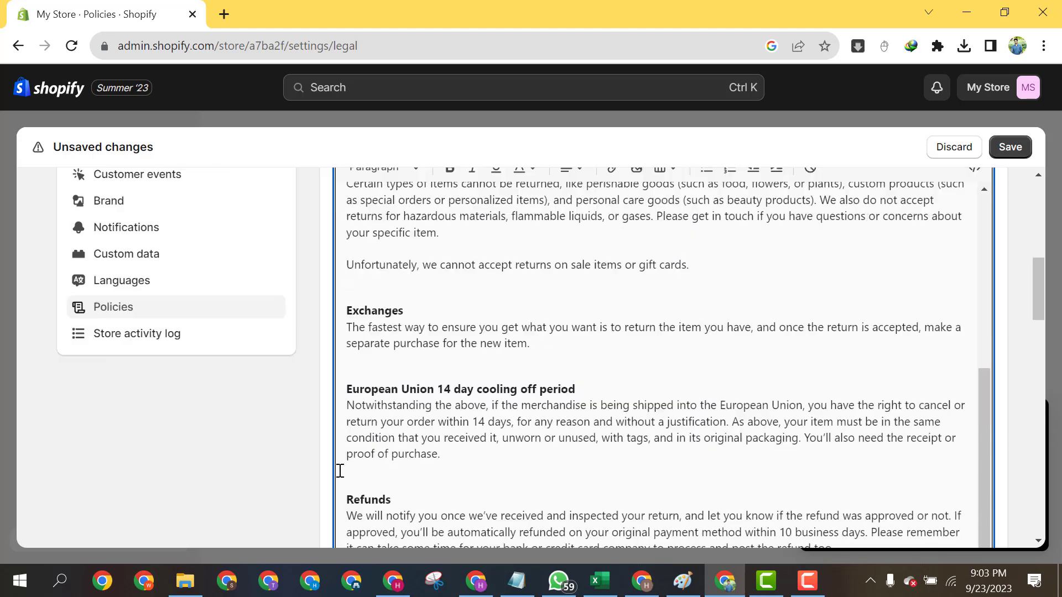
# Create the privacy policy from the template and read through its text.
pyautogui.scroll(-2, 382, 415)
pyautogui.click(463, 400)
pyautogui.scroll(-2, 420, 396)
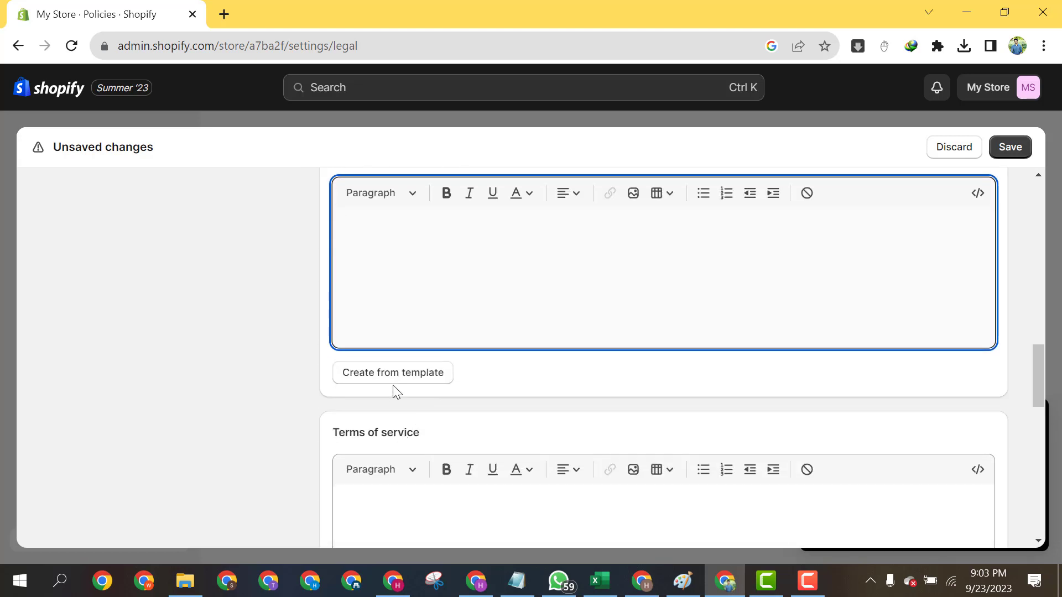
pyautogui.click(394, 381)
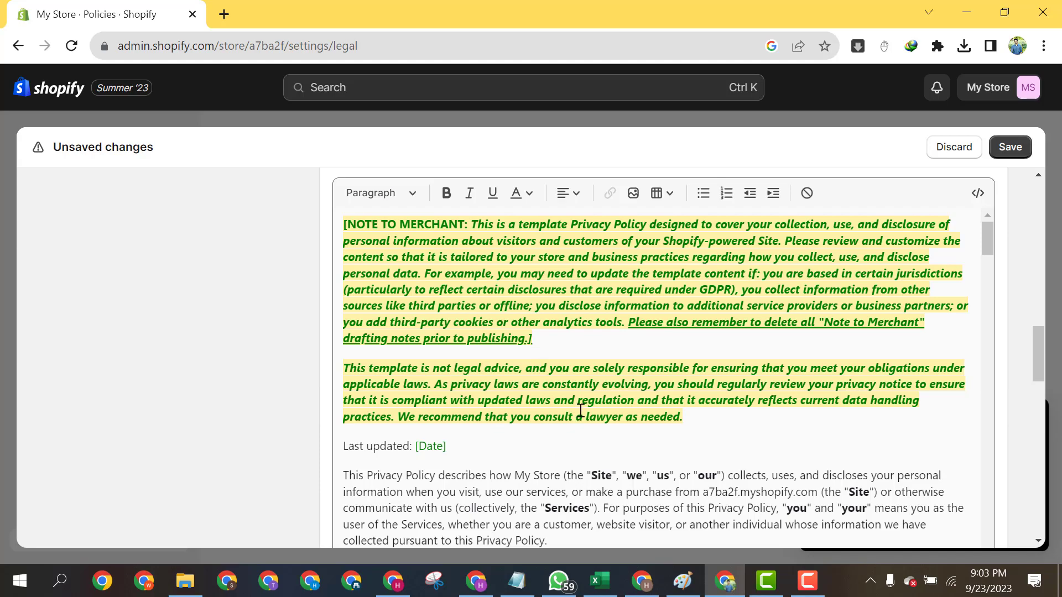
pyautogui.scroll(-15, 580, 410)
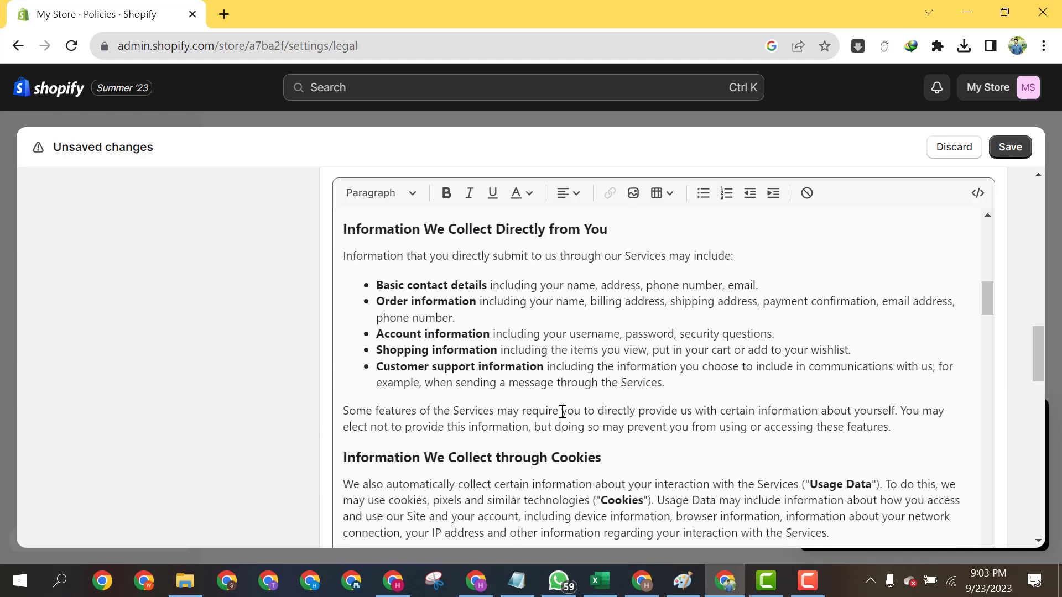
pyautogui.scroll(2, 553, 401)
pyautogui.scroll(-13, 556, 401)
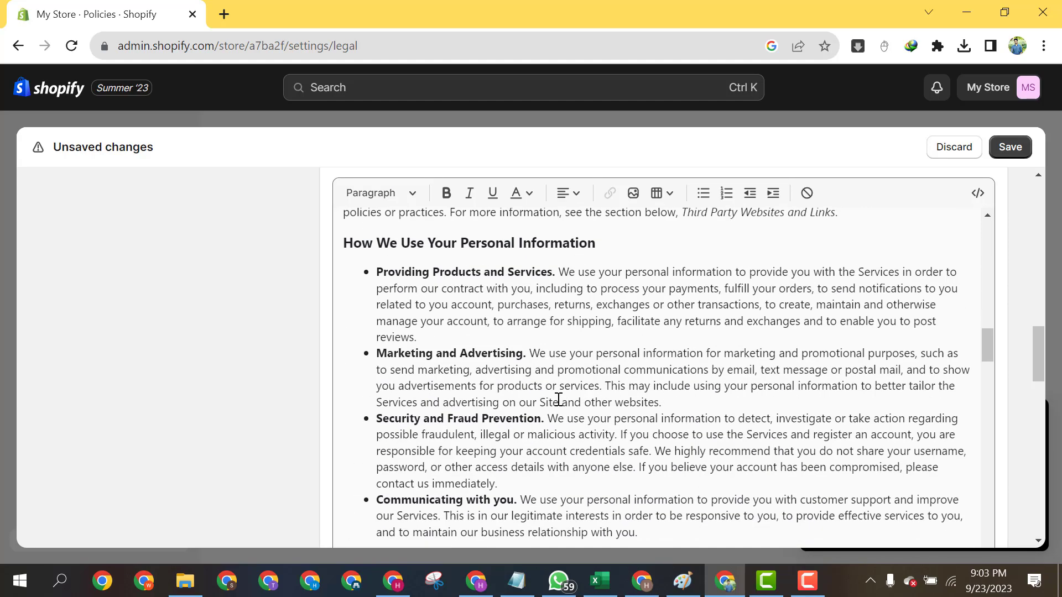
pyautogui.scroll(-7, 559, 400)
pyautogui.scroll(1, 628, 370)
pyautogui.scroll(-3, 630, 371)
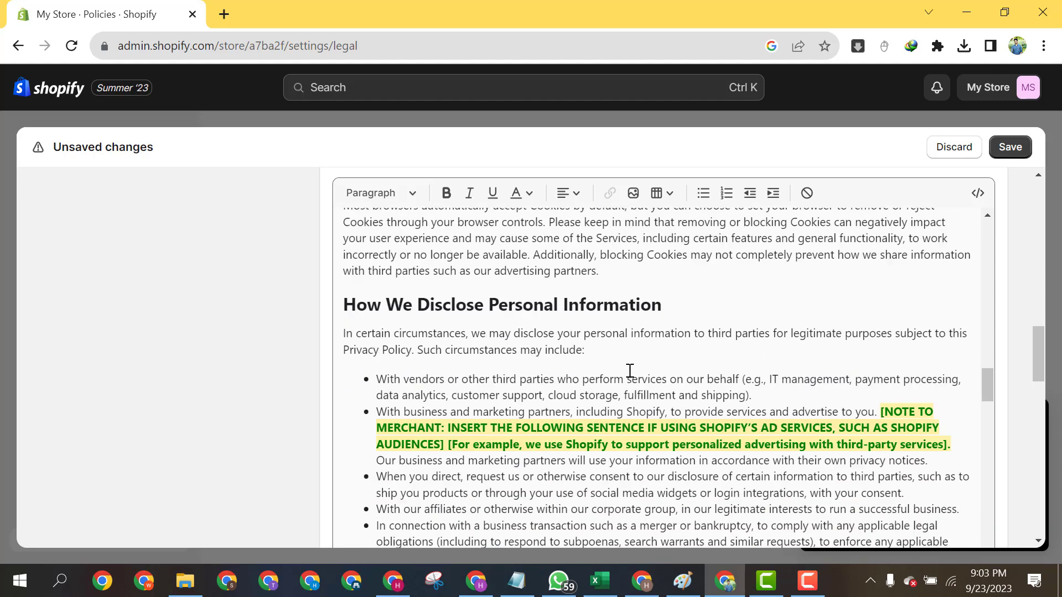
# Create the terms of service and the contact information from their templates.
pyautogui.scroll(-15, 630, 370)
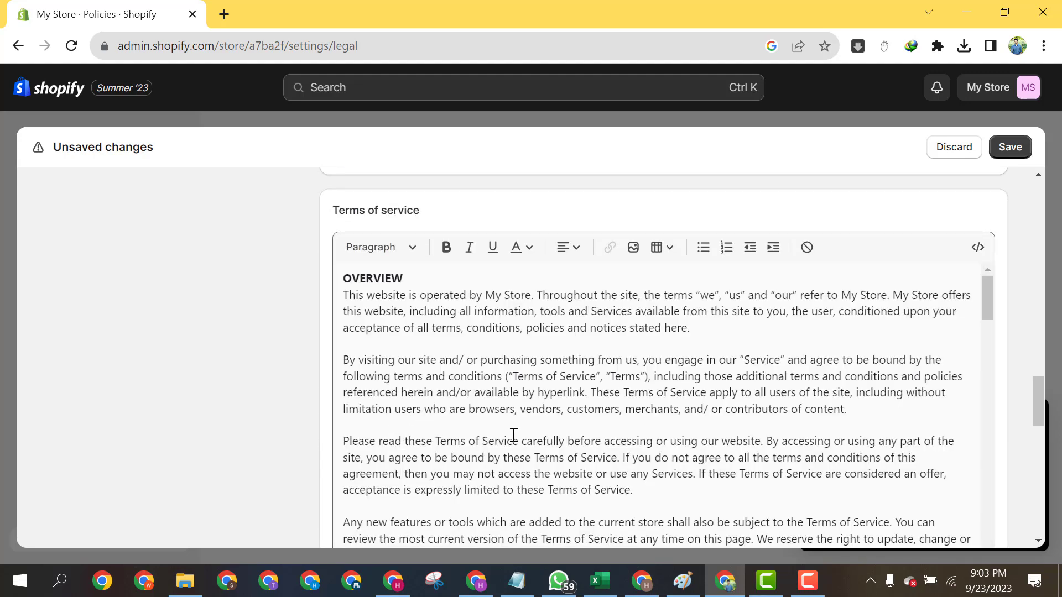
pyautogui.scroll(-15, 512, 437)
pyautogui.scroll(-9, 332, 399)
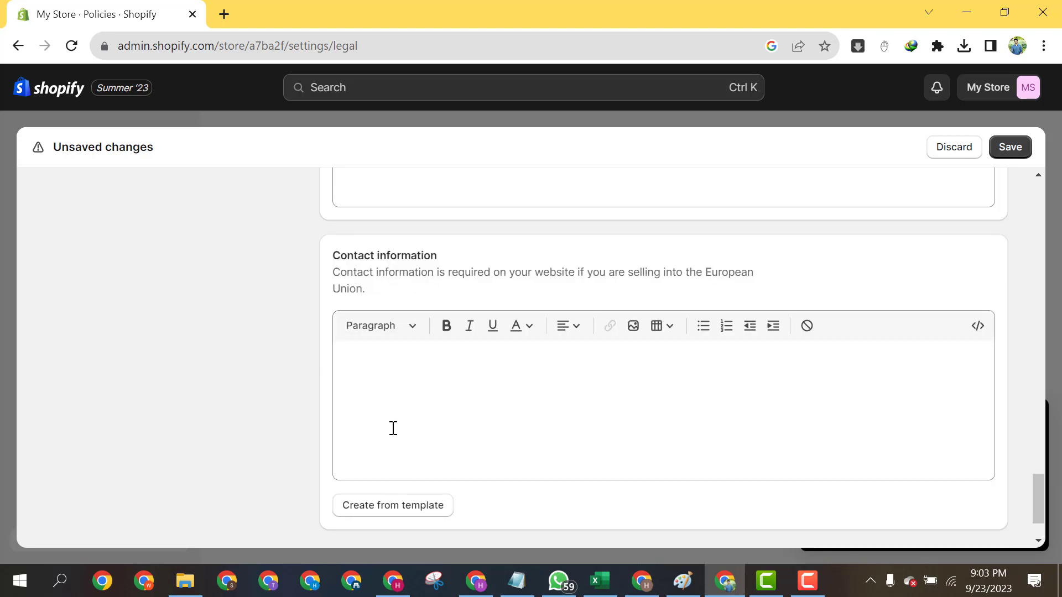
pyautogui.click(393, 505)
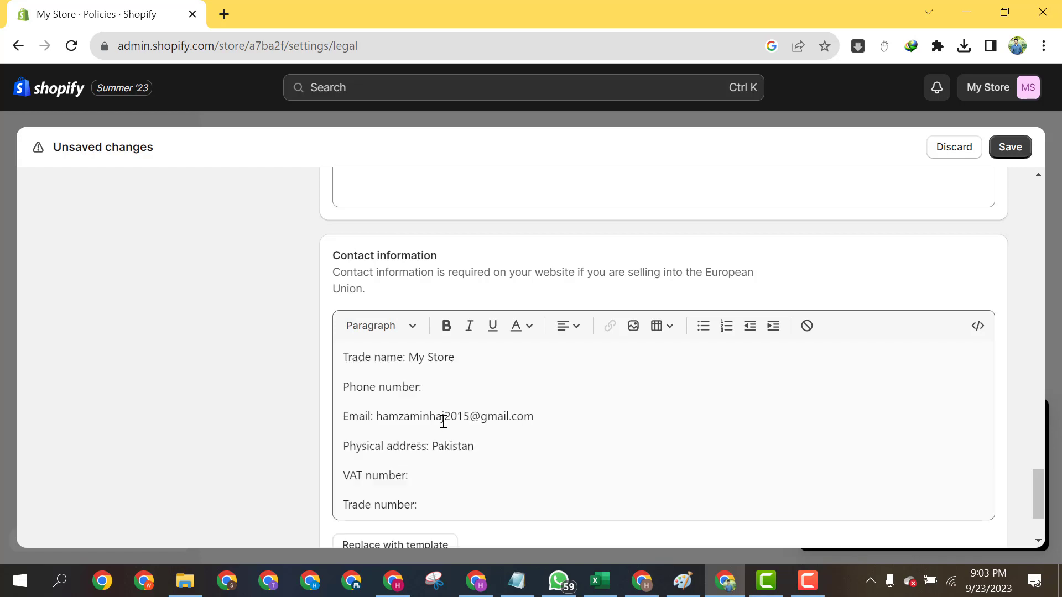
pyautogui.click(414, 475)
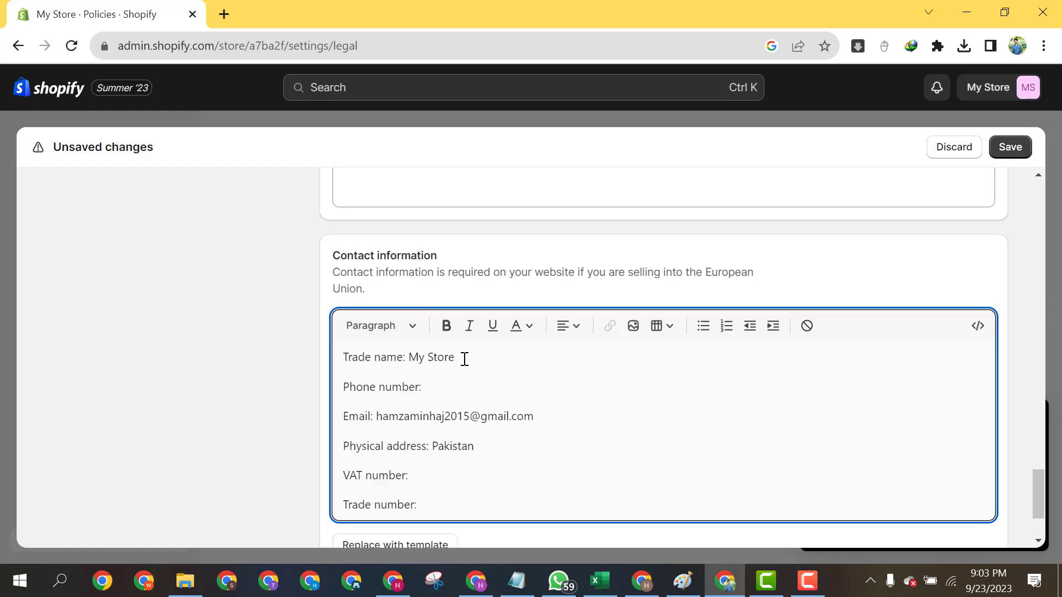
# Examine the shipping policy section and the neighbouring terms of service and contact information, leaving the shipping policy blank.
pyautogui.scroll(-2, 421, 498)
pyautogui.scroll(7, 398, 453)
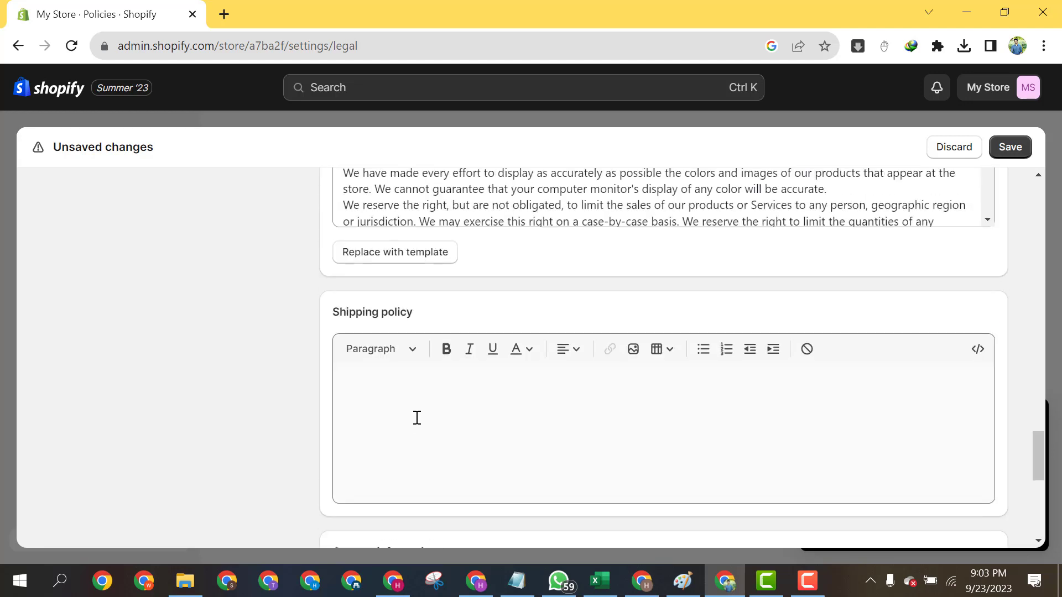
pyautogui.scroll(-2, 418, 426)
pyautogui.scroll(-1, 420, 433)
pyautogui.click(434, 297)
pyautogui.scroll(5, 479, 415)
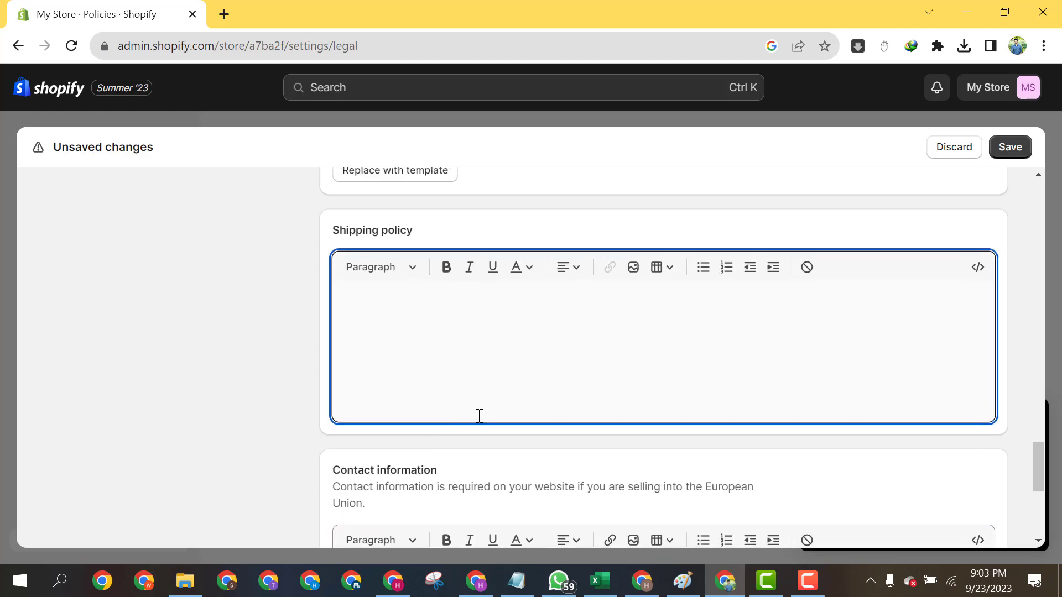
pyautogui.scroll(-4, 421, 448)
pyautogui.scroll(4, 399, 387)
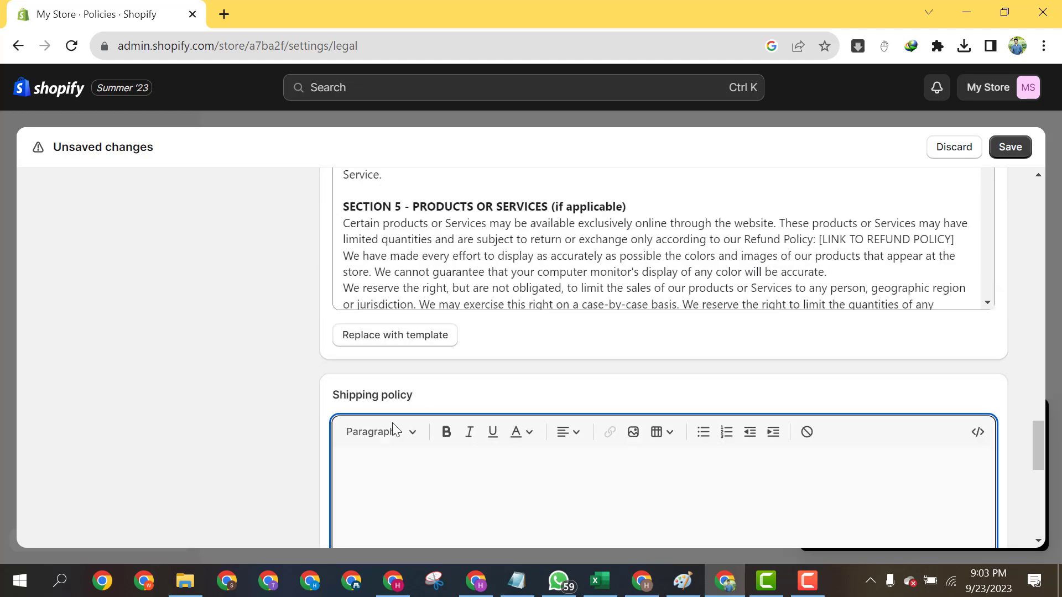
pyautogui.scroll(-5, 410, 434)
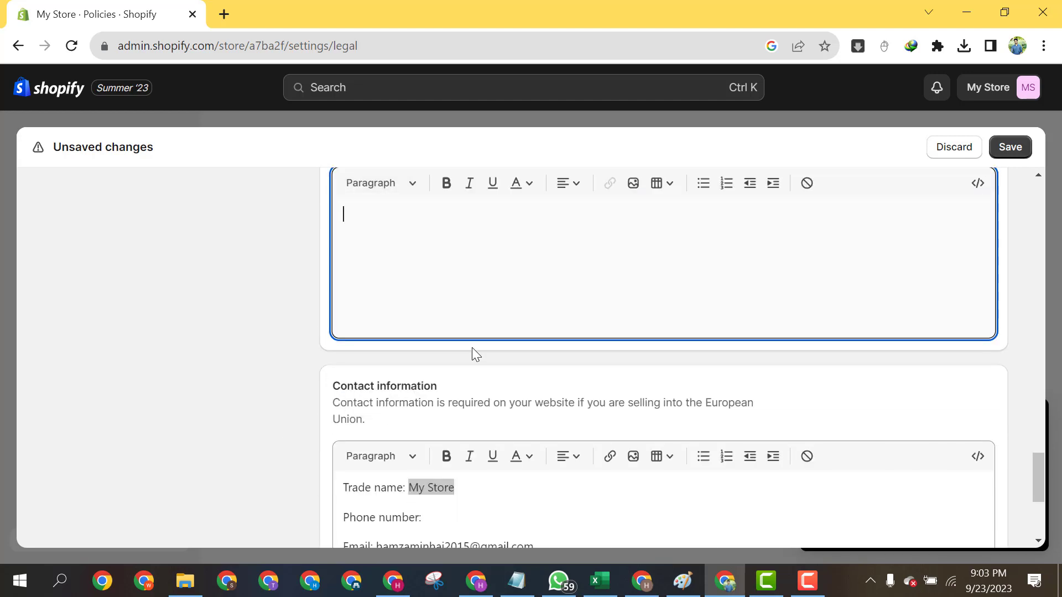
pyautogui.scroll(3, 472, 352)
pyautogui.scroll(6, 416, 402)
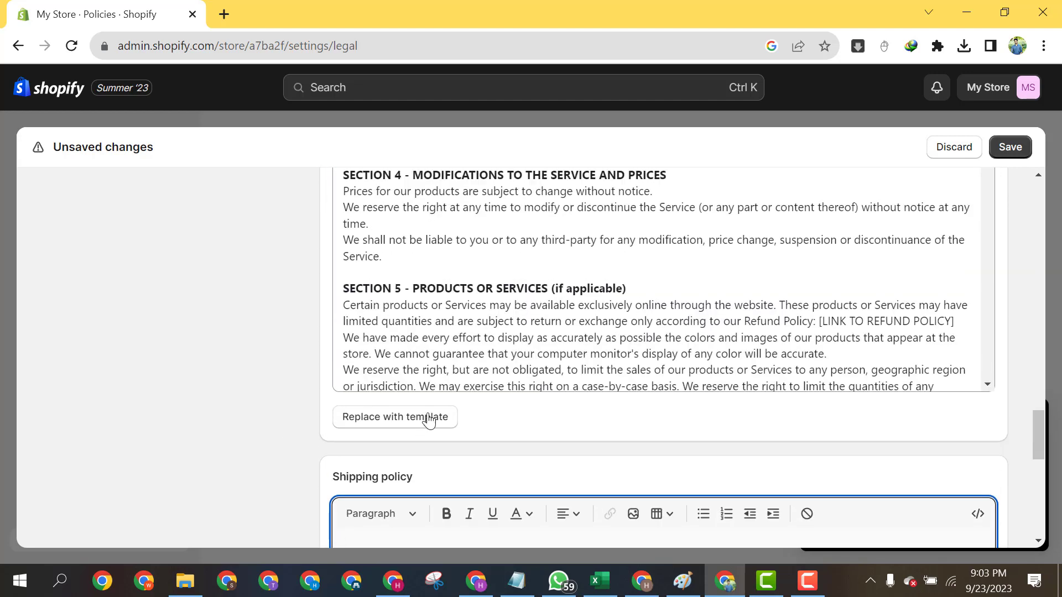
# Save the store policies and return to the written return and refund policy.
pyautogui.scroll(10, 460, 423)
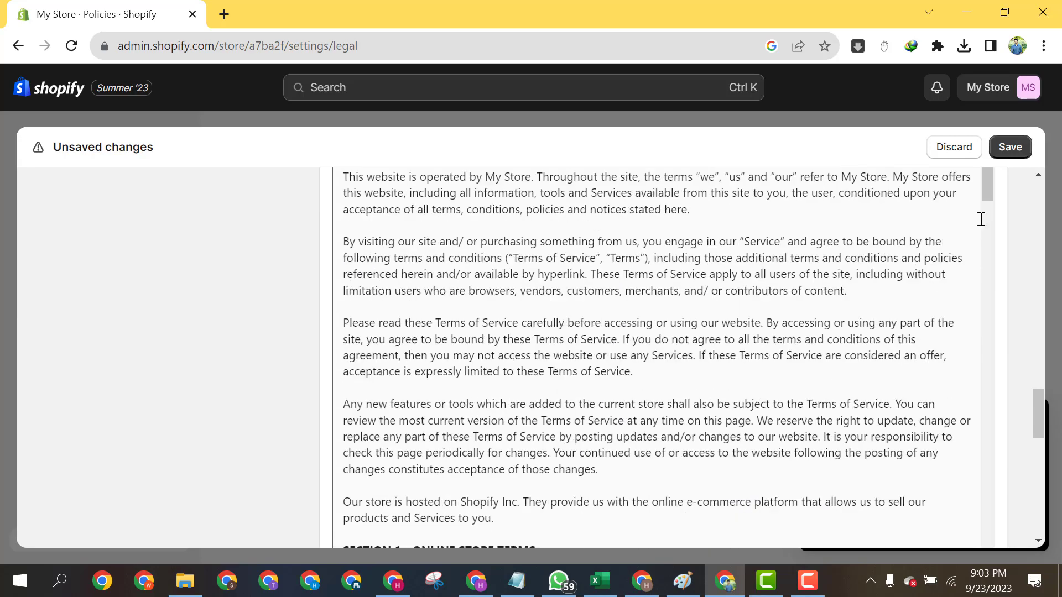
pyautogui.scroll(15, 339, 342)
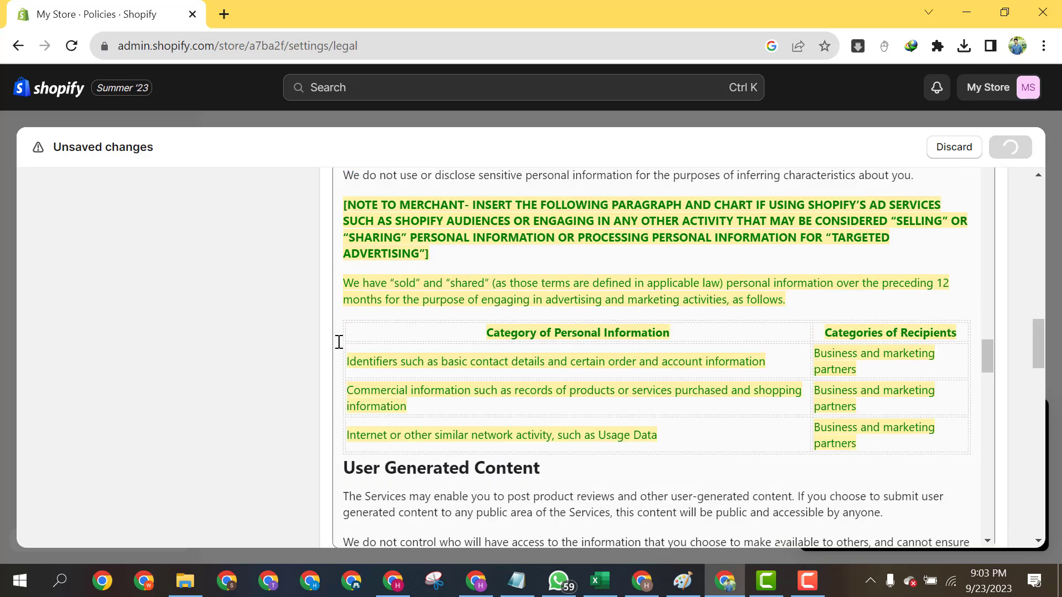
pyautogui.scroll(15, 340, 343)
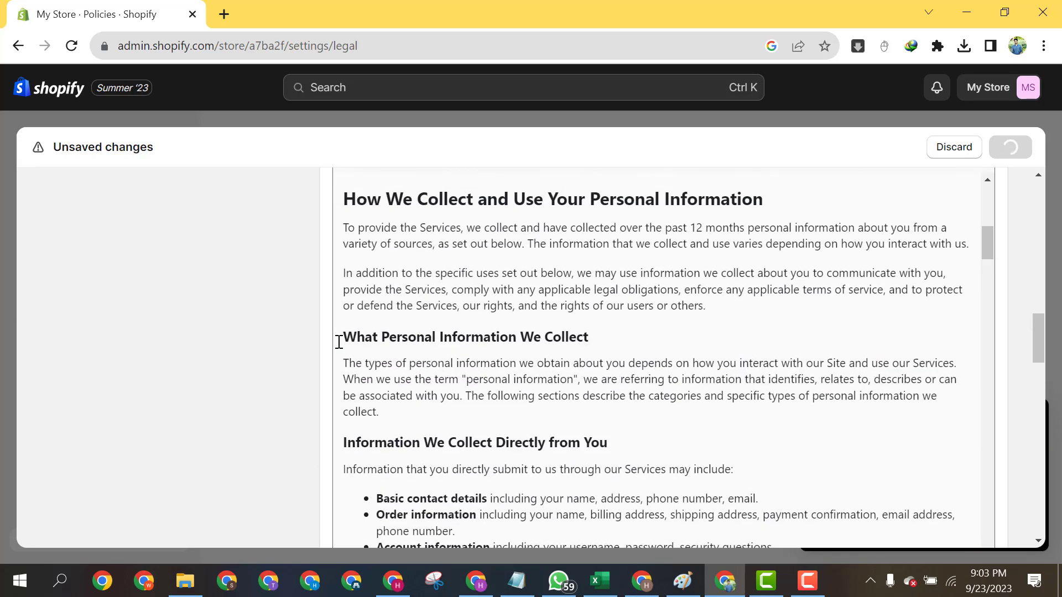
pyautogui.scroll(10, 224, 321)
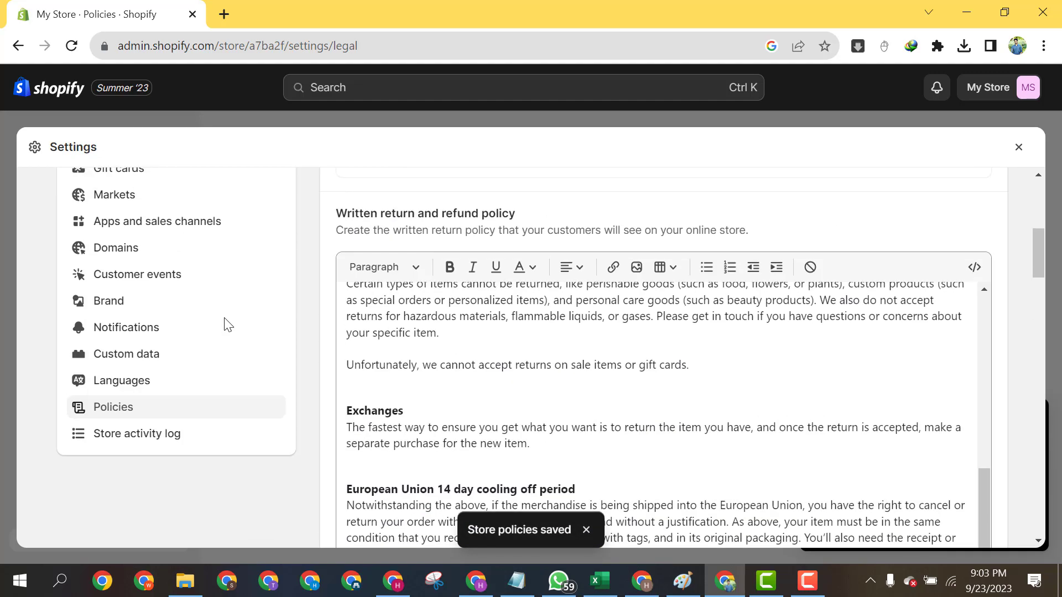
# Open the shipping and delivery settings and examine the local delivery, local pickup, delivery customizations and saved packages sections.
pyautogui.scroll(-3, 225, 325)
pyautogui.scroll(3, 226, 324)
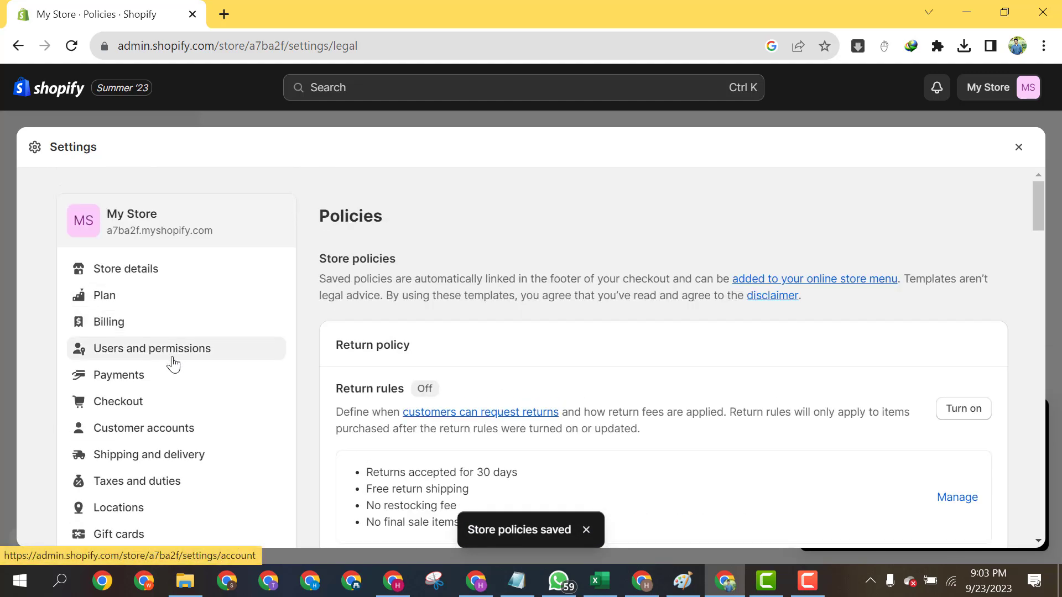
pyautogui.scroll(-2, 161, 403)
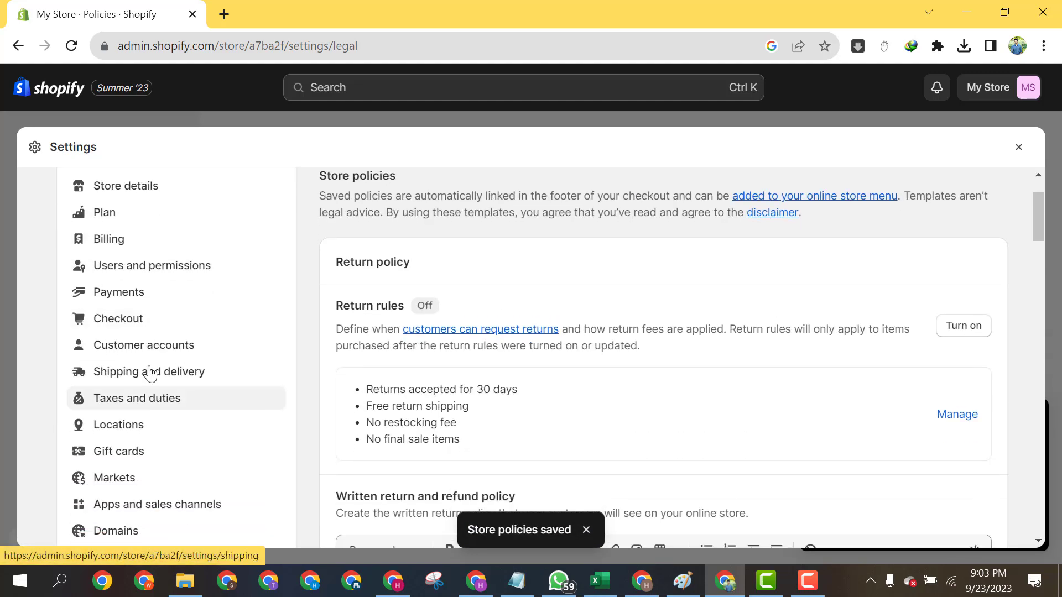
pyautogui.click(178, 379)
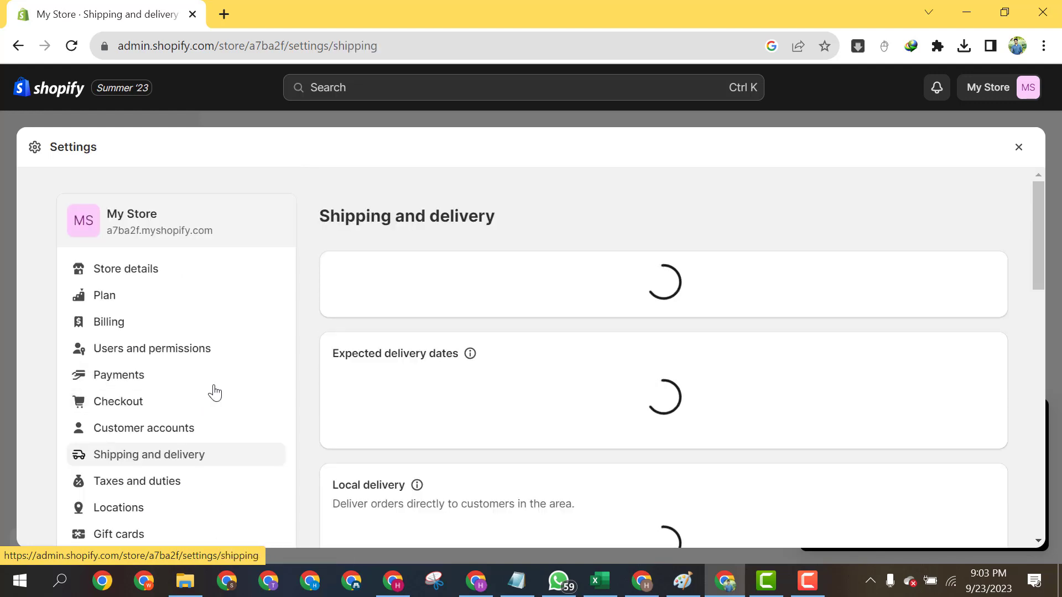
pyautogui.scroll(-8, 481, 456)
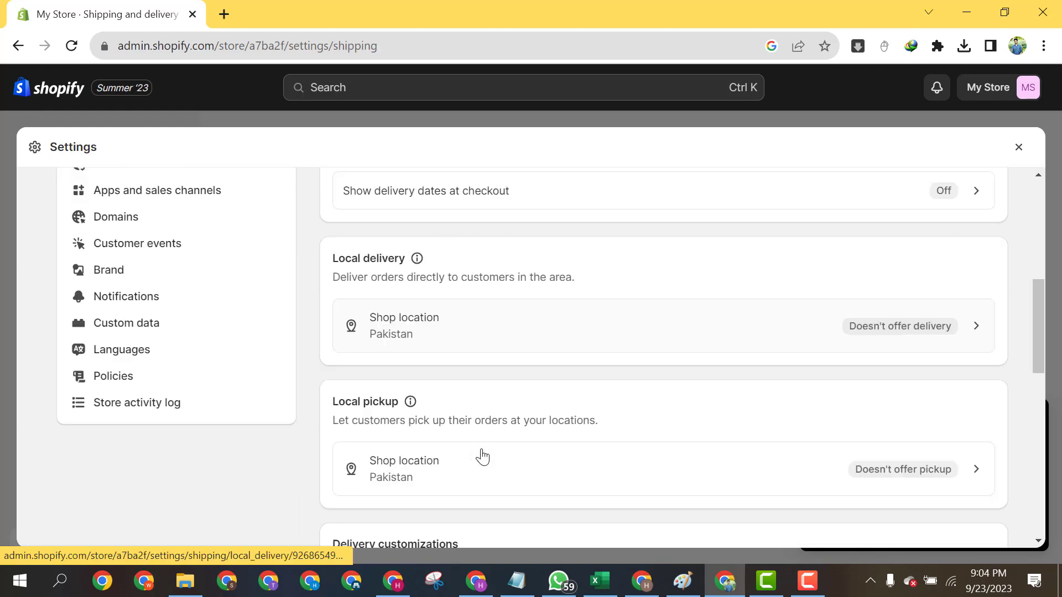
pyautogui.scroll(-3, 470, 420)
pyautogui.scroll(-5, 474, 404)
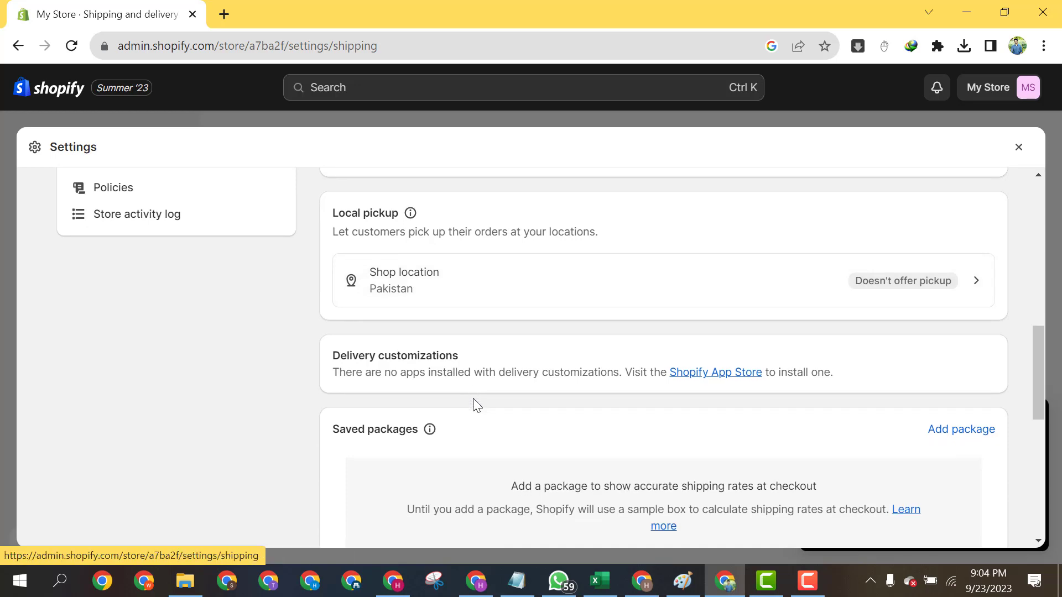
pyautogui.scroll(-4, 470, 406)
pyautogui.scroll(15, 161, 404)
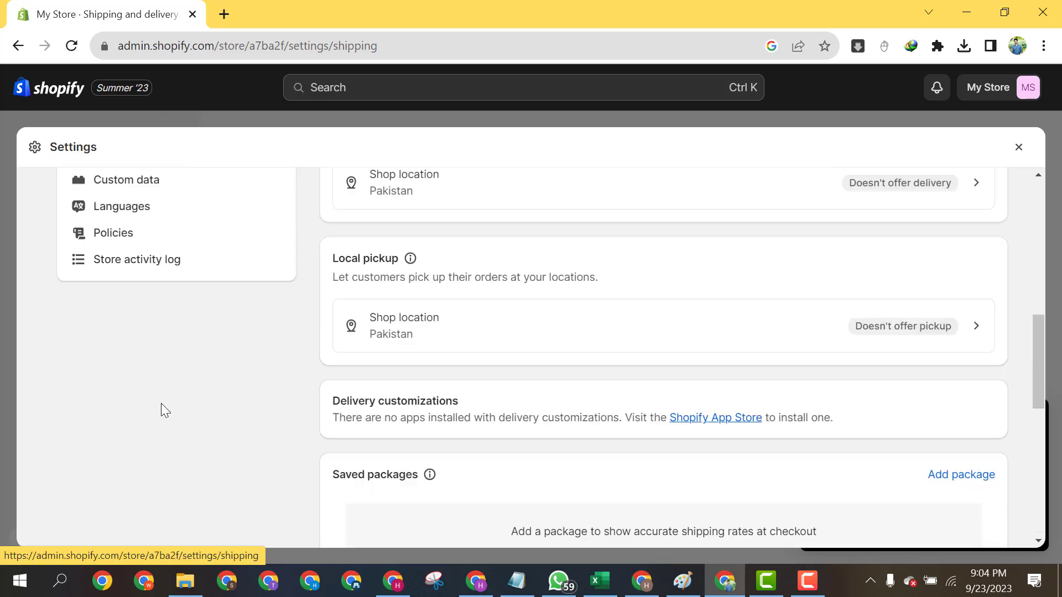
# Open the gift card settings and check the auto-expiration and Apple Wallet Passes options.
pyautogui.scroll(-3, 172, 422)
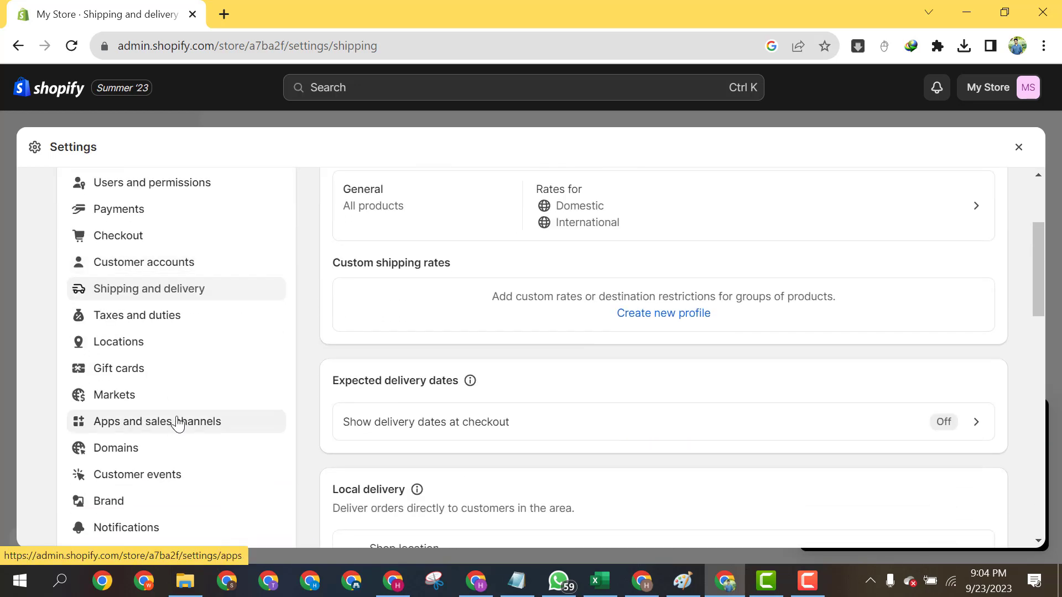
pyautogui.click(147, 370)
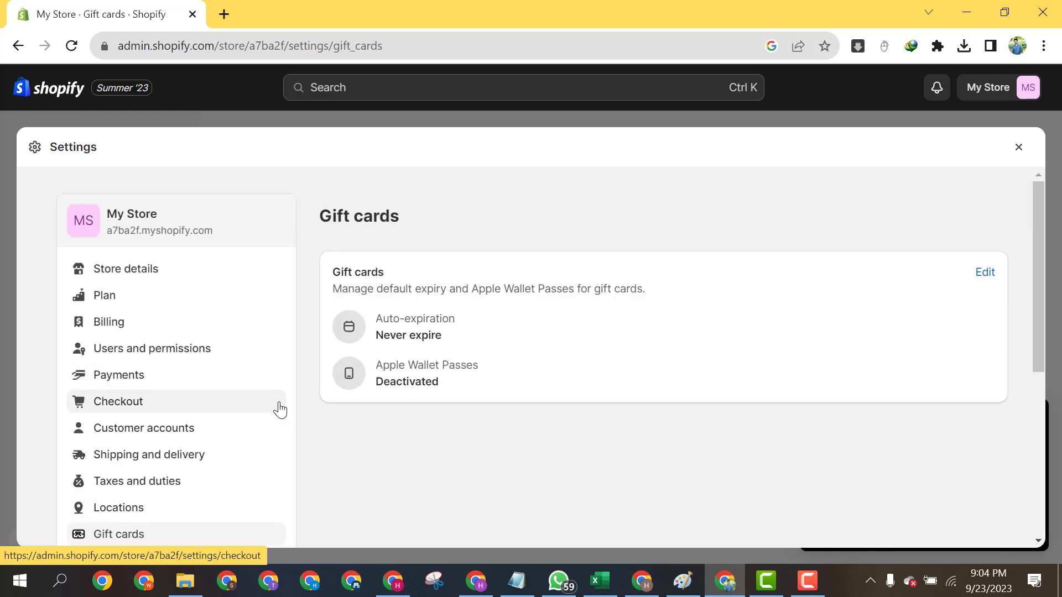
pyautogui.scroll(-1, 158, 498)
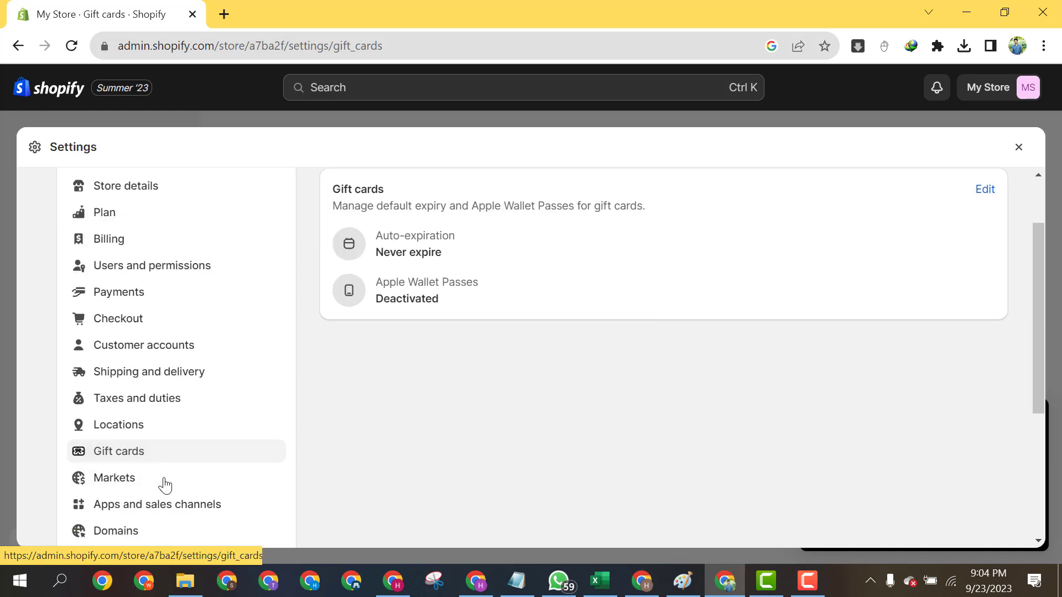
pyautogui.scroll(1, 164, 486)
# Close the store settings and open the online store's themes page.
pyautogui.click(1018, 148)
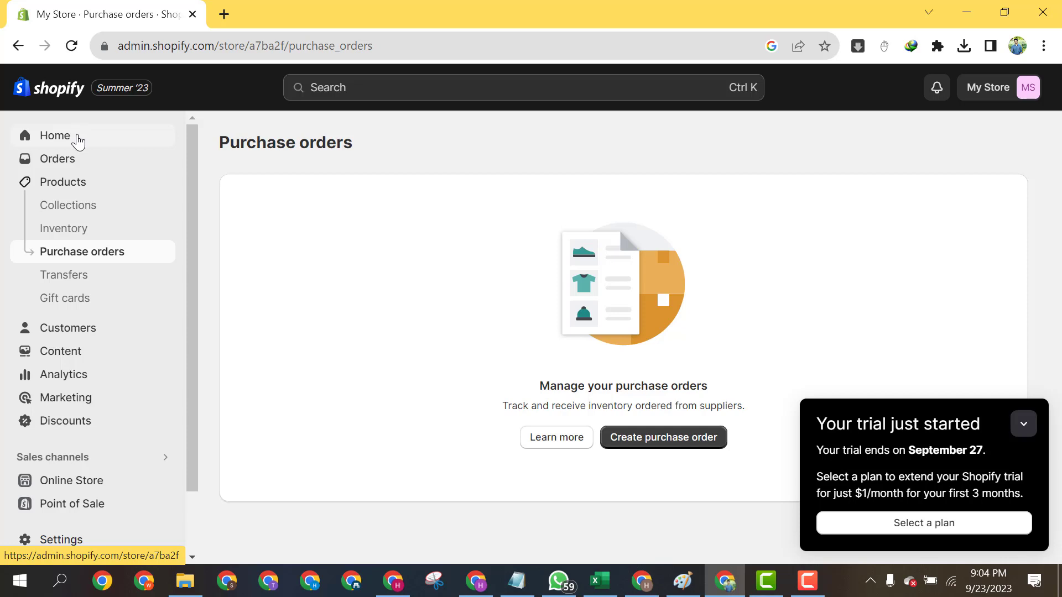
pyautogui.scroll(-2, 83, 423)
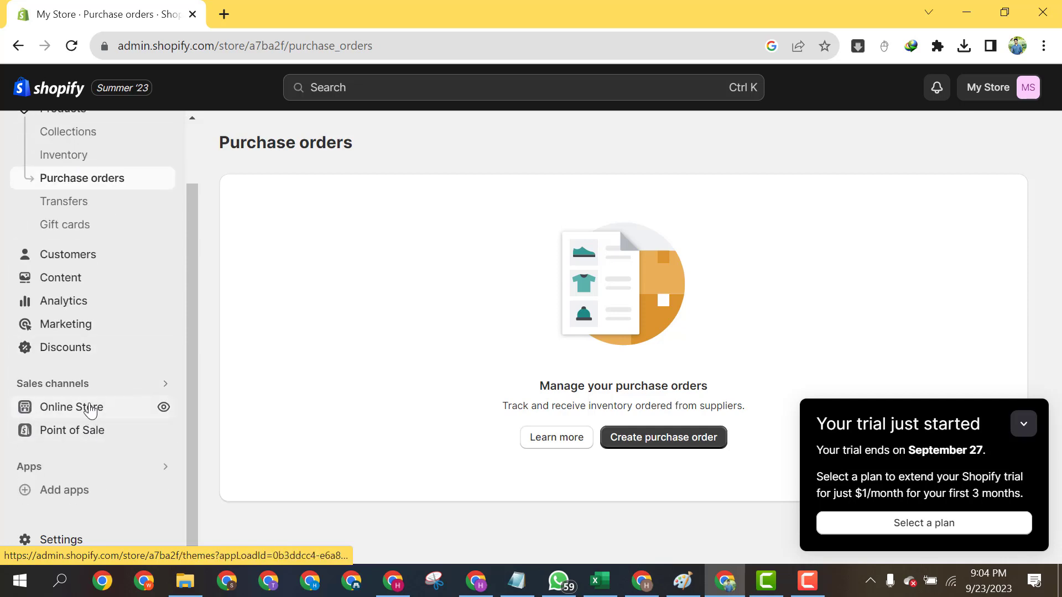
pyautogui.click(90, 407)
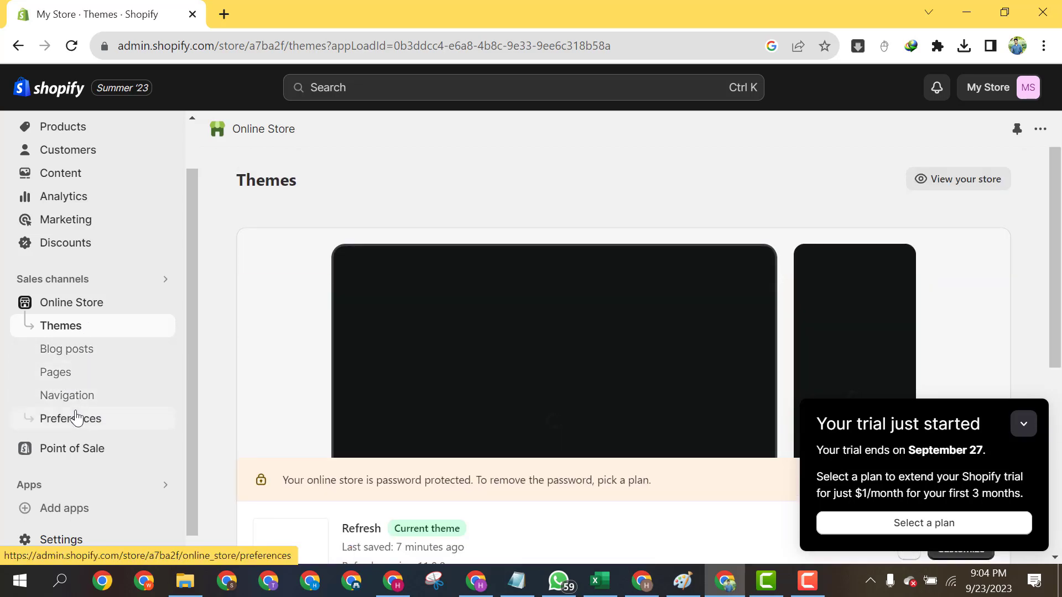
# Collapse the trial notice and review the current Refresh theme's preview and the theme library.
pyautogui.scroll(-3, 547, 254)
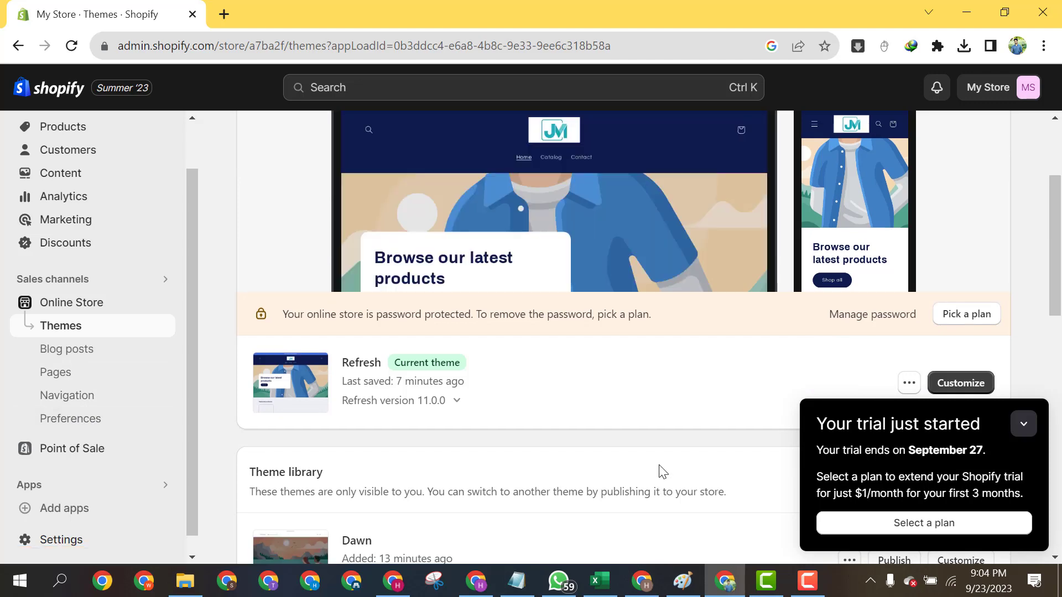
pyautogui.scroll(1, 662, 472)
pyautogui.scroll(2, 662, 471)
pyautogui.click(1024, 424)
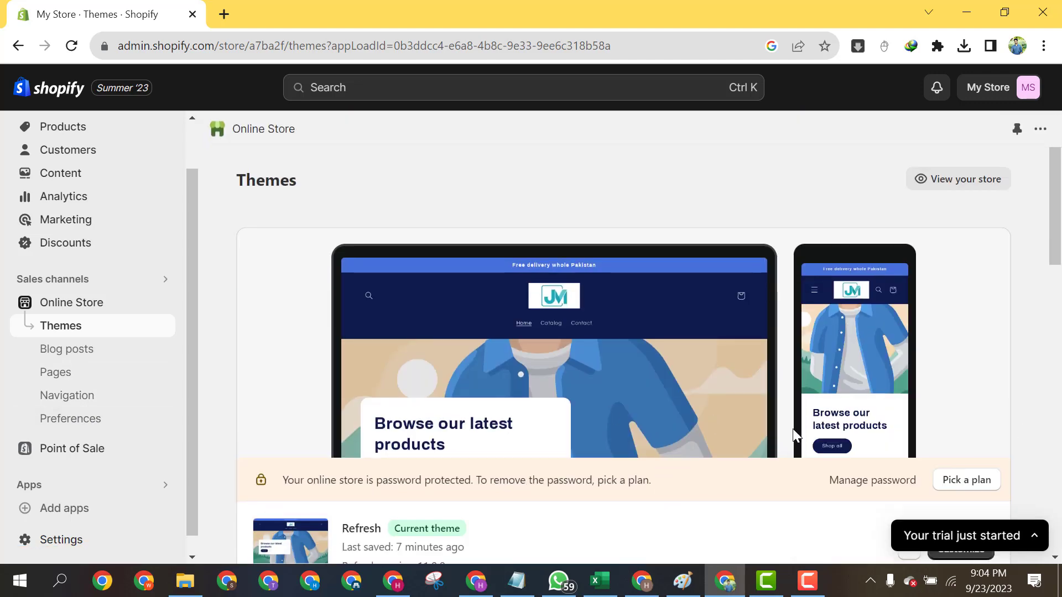
pyautogui.scroll(-3, 865, 458)
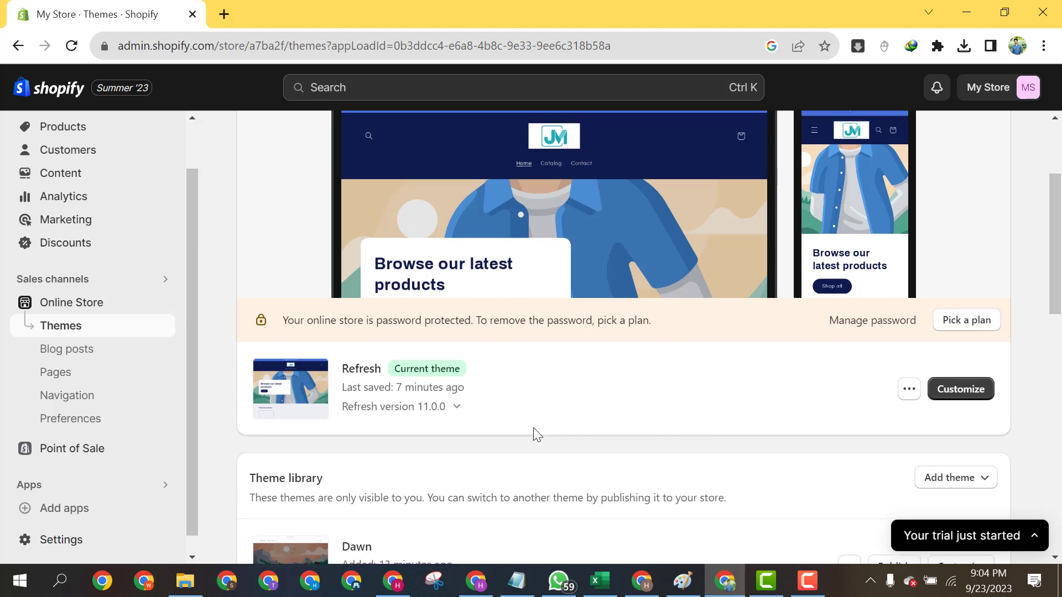
pyautogui.scroll(3, 534, 431)
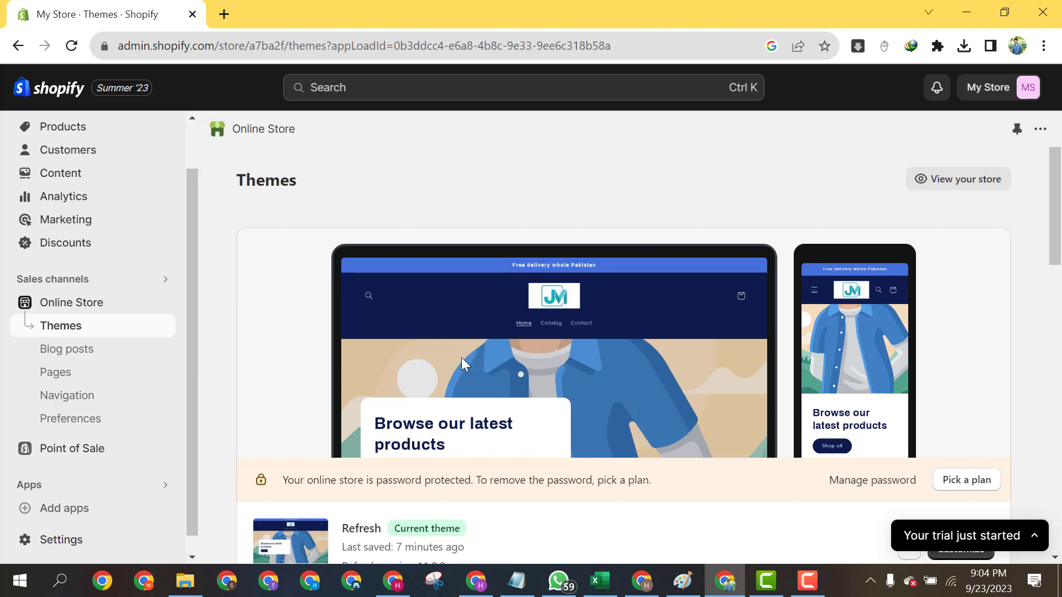
pyautogui.moveTo(563, 587)
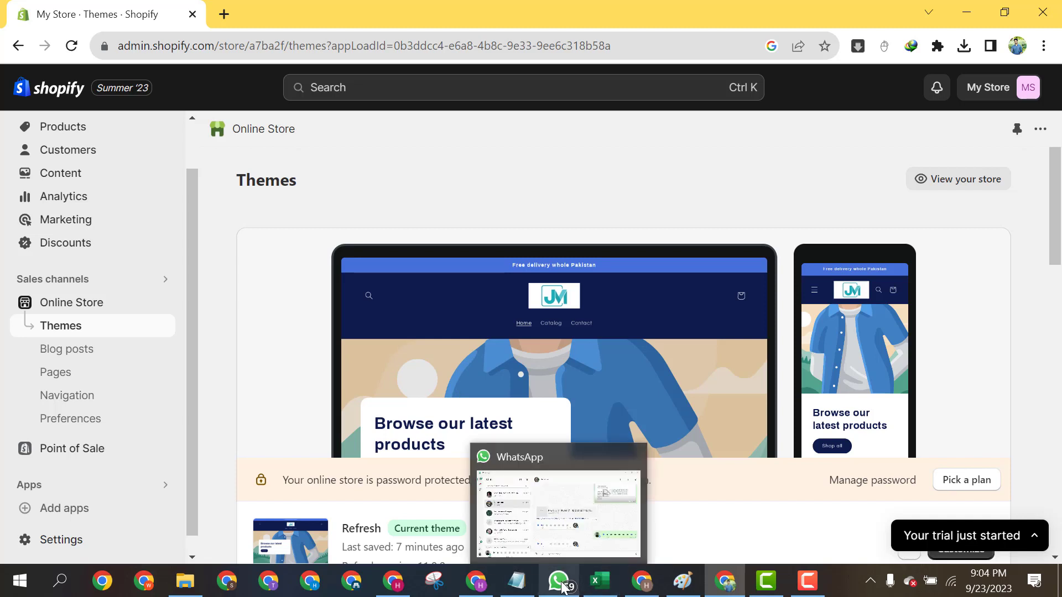